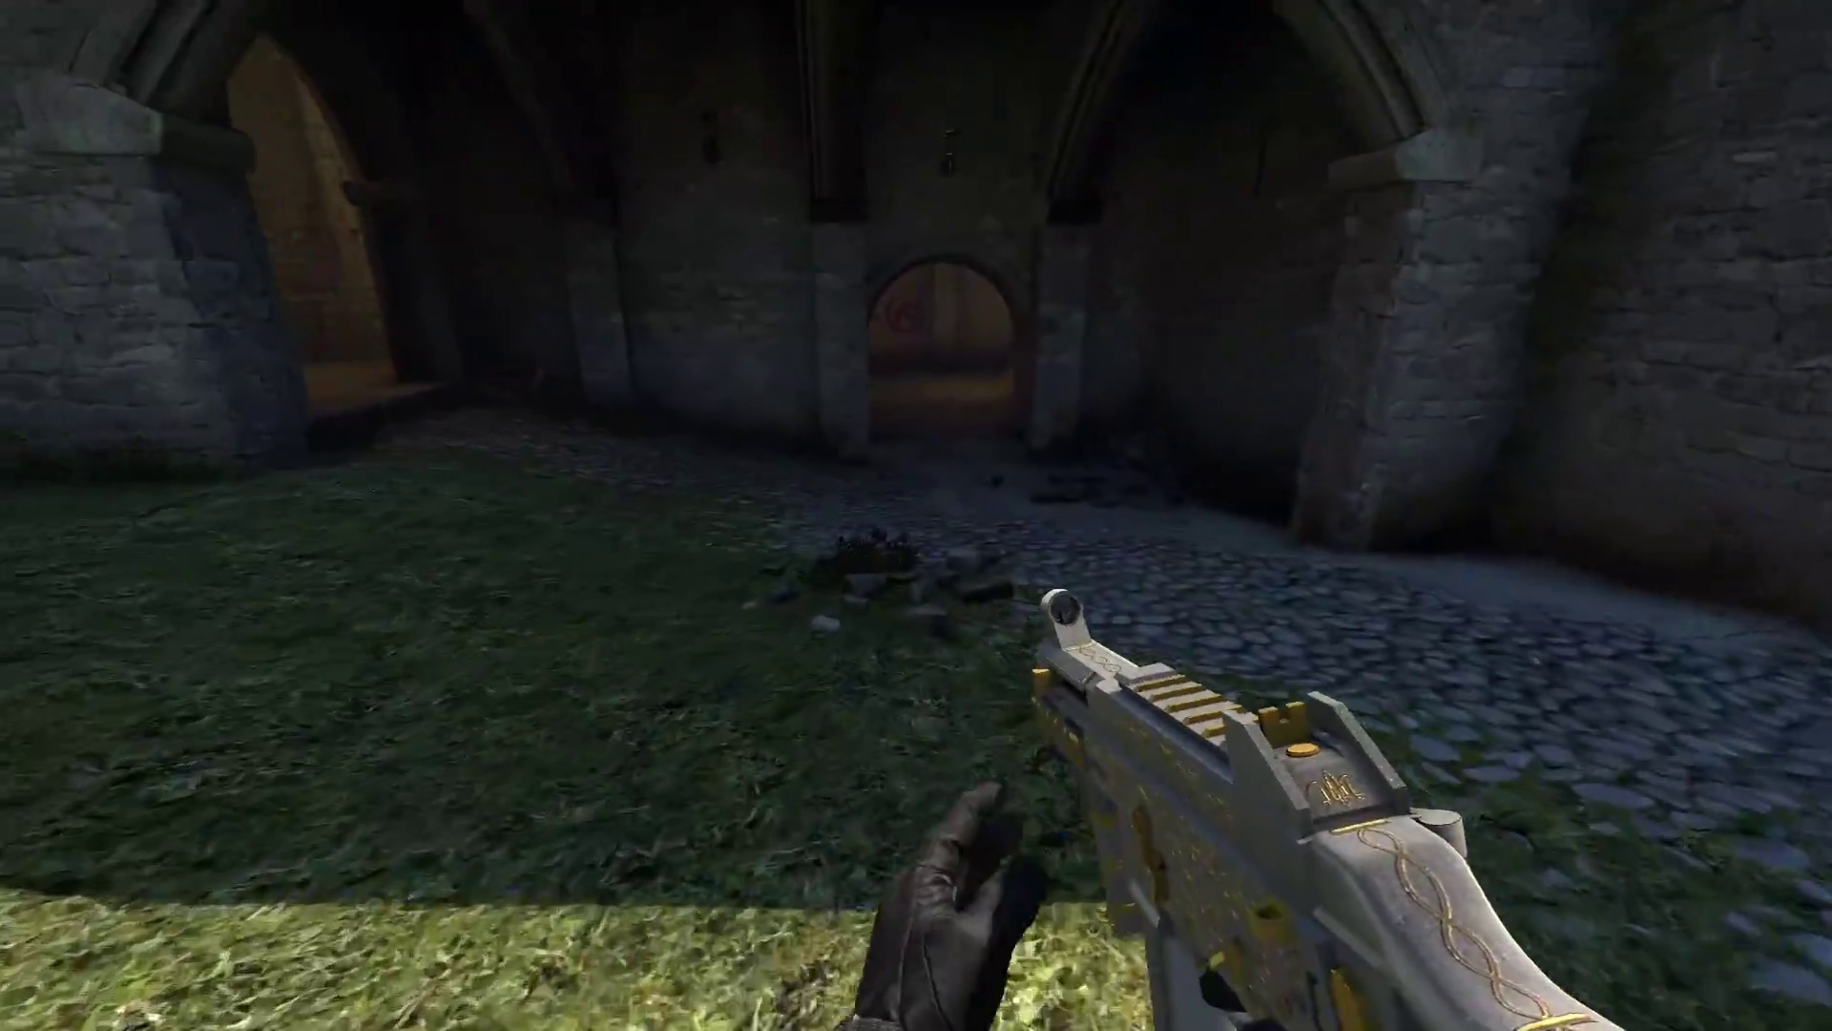
Walk through the castle archway into the courtyard, then inspect the silver-and-gold UMP
key("w")
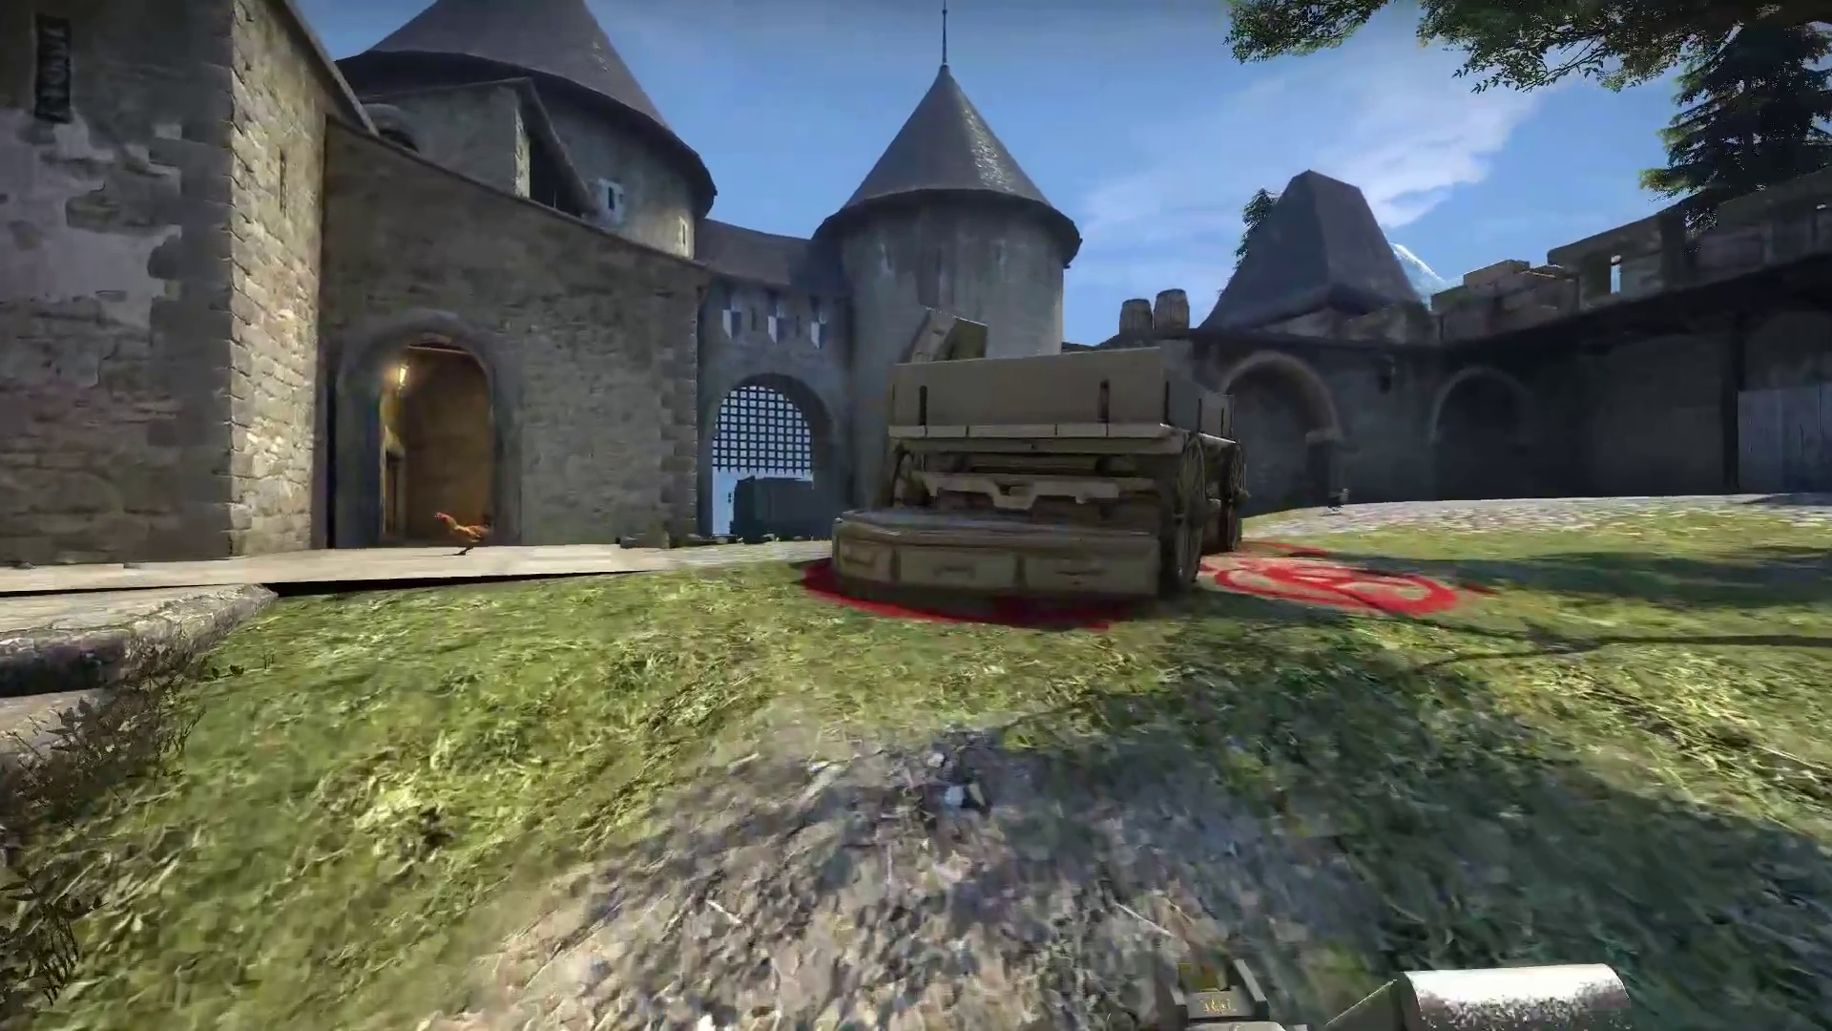
key("w")
key("f")
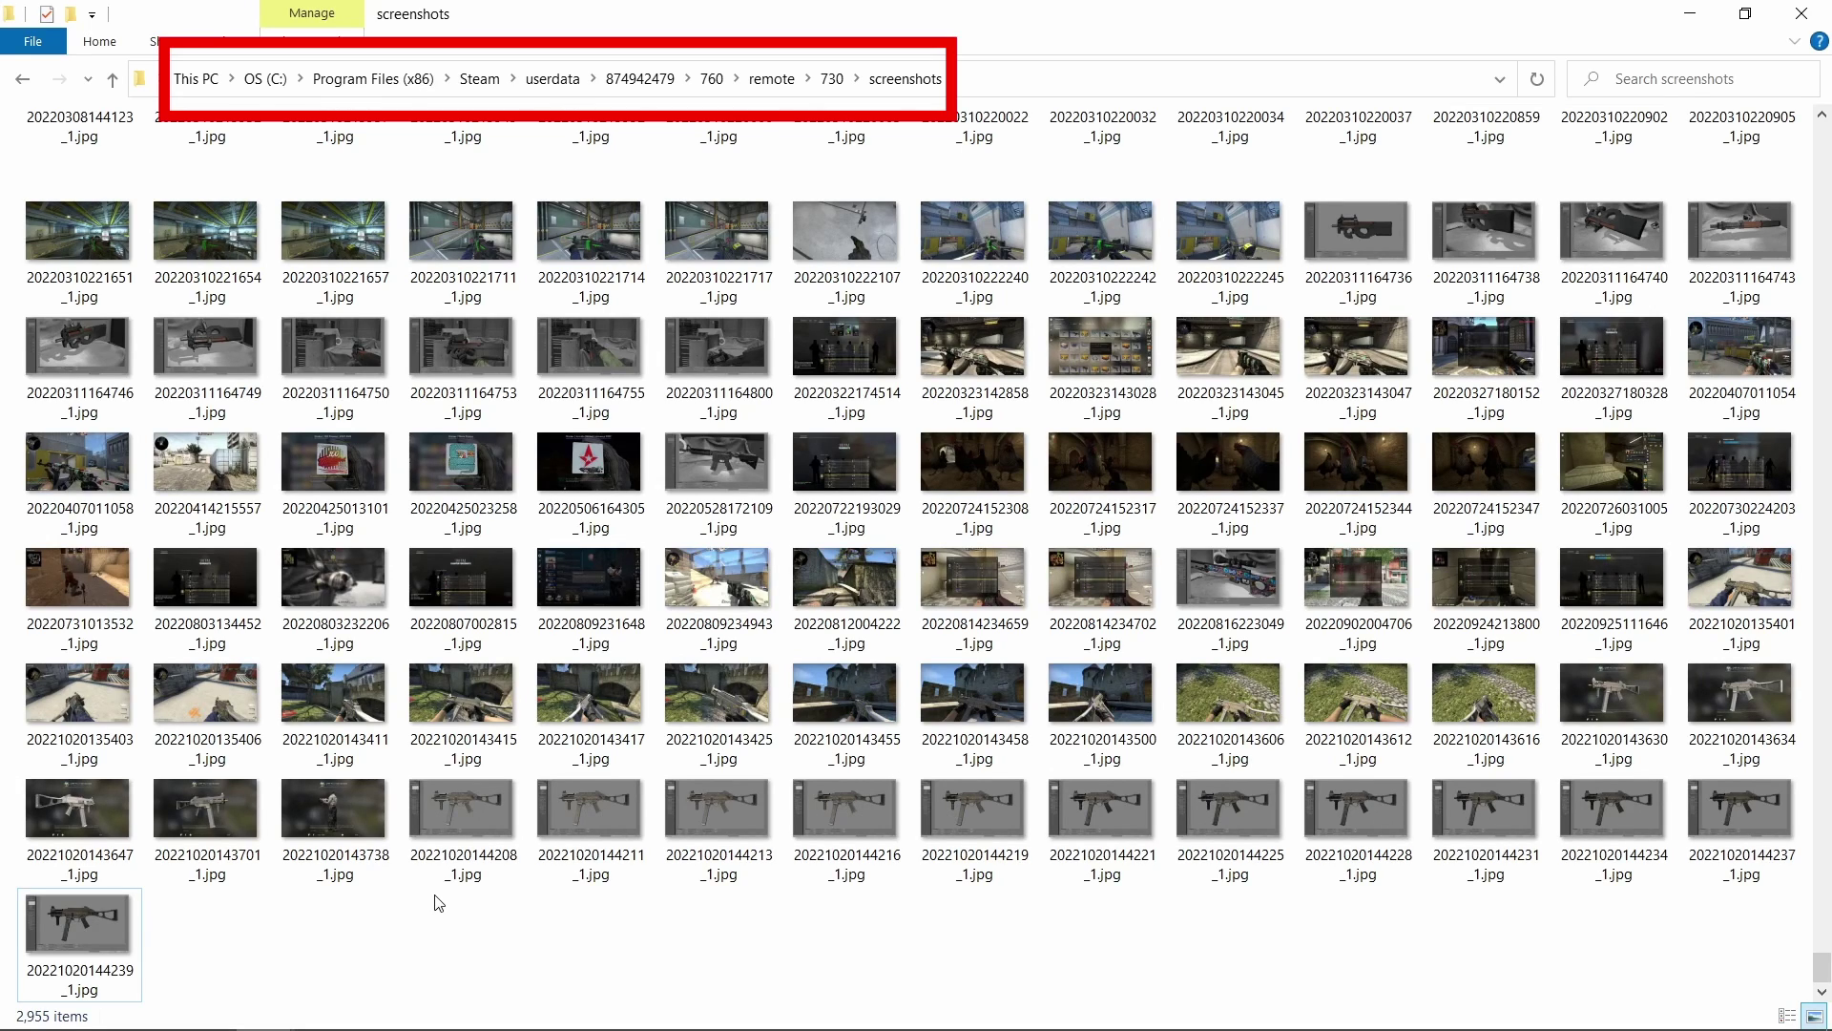
left_click(334, 689)
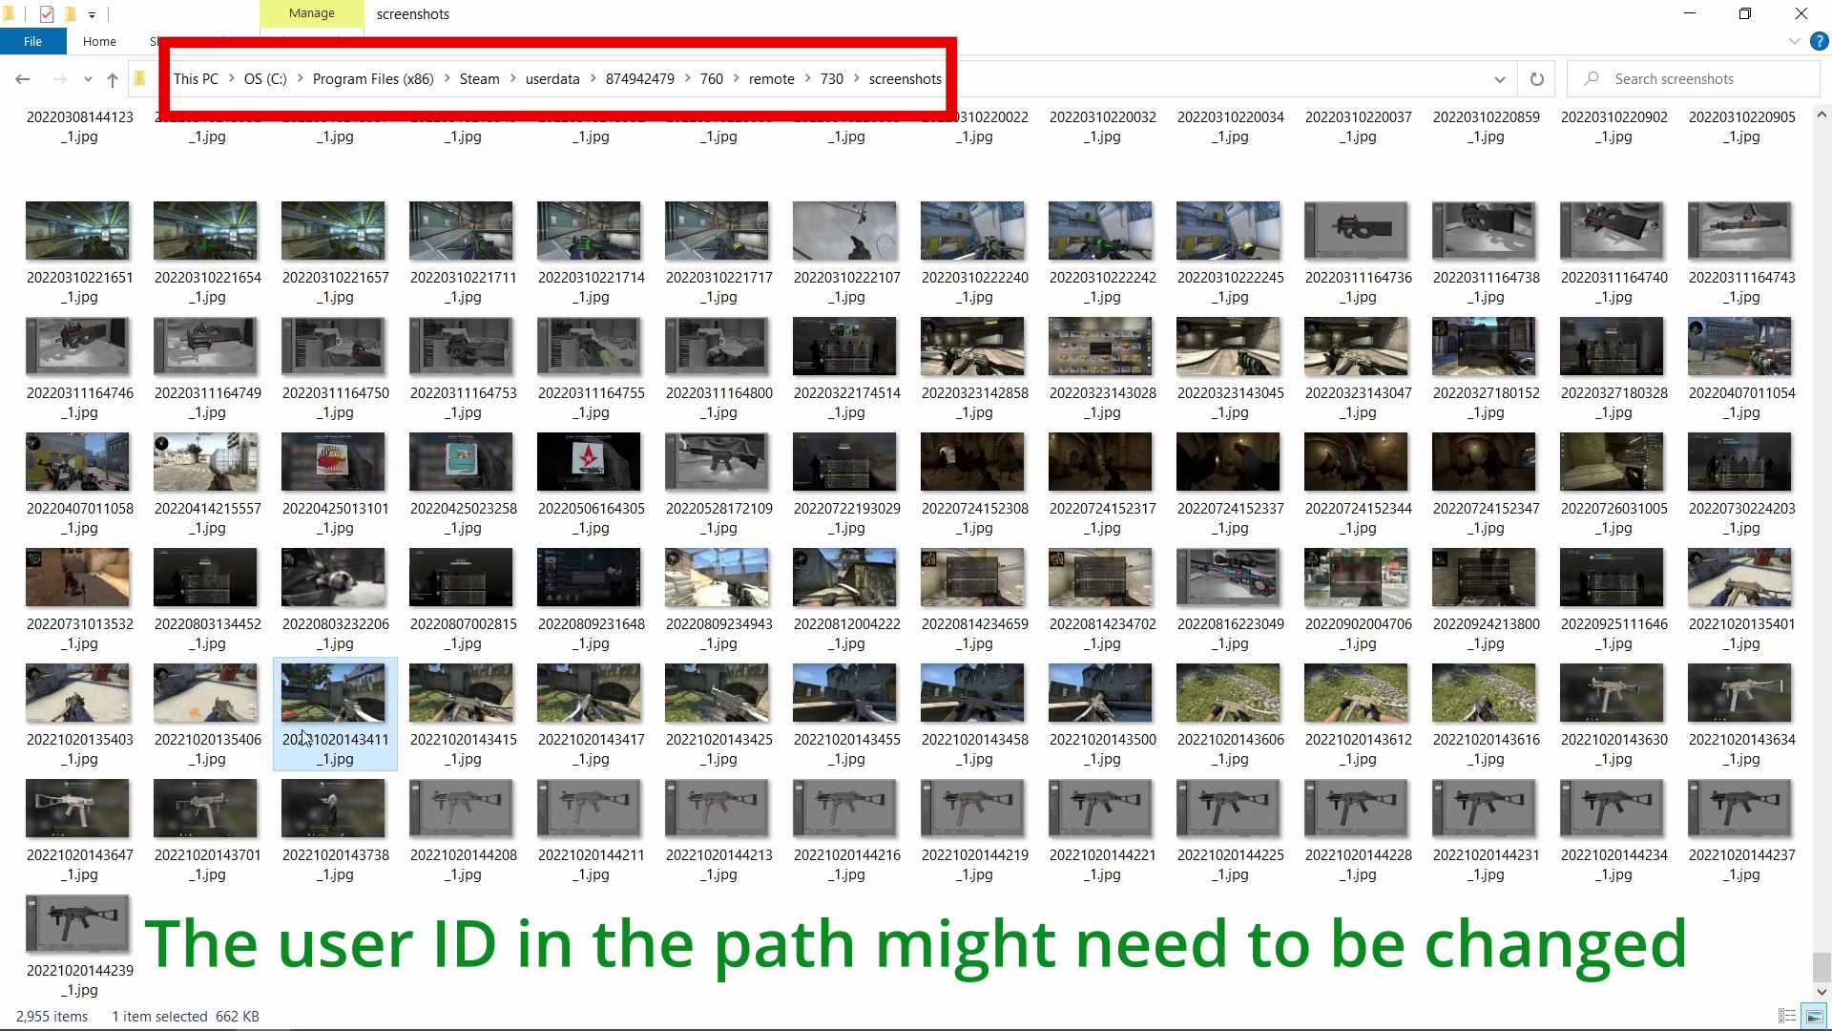
left_click(73, 936, "shift")
key("ctrl+x")
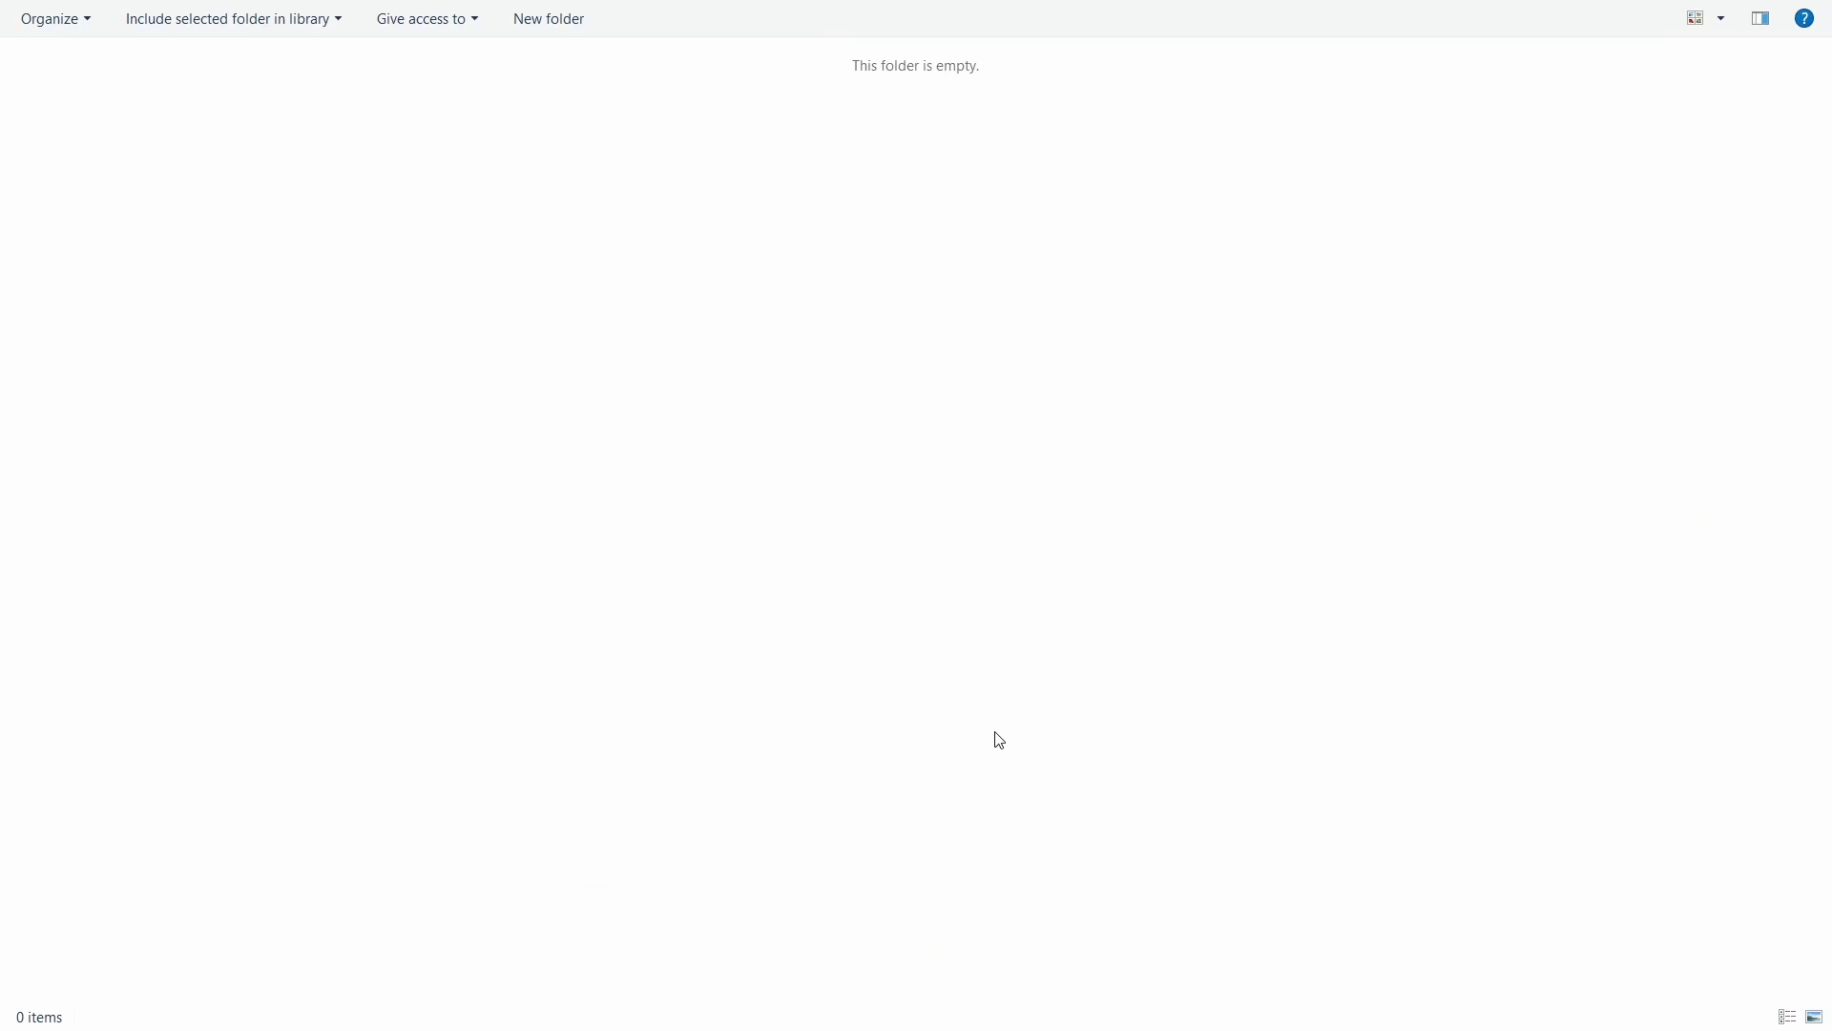
key("ctrl+v")
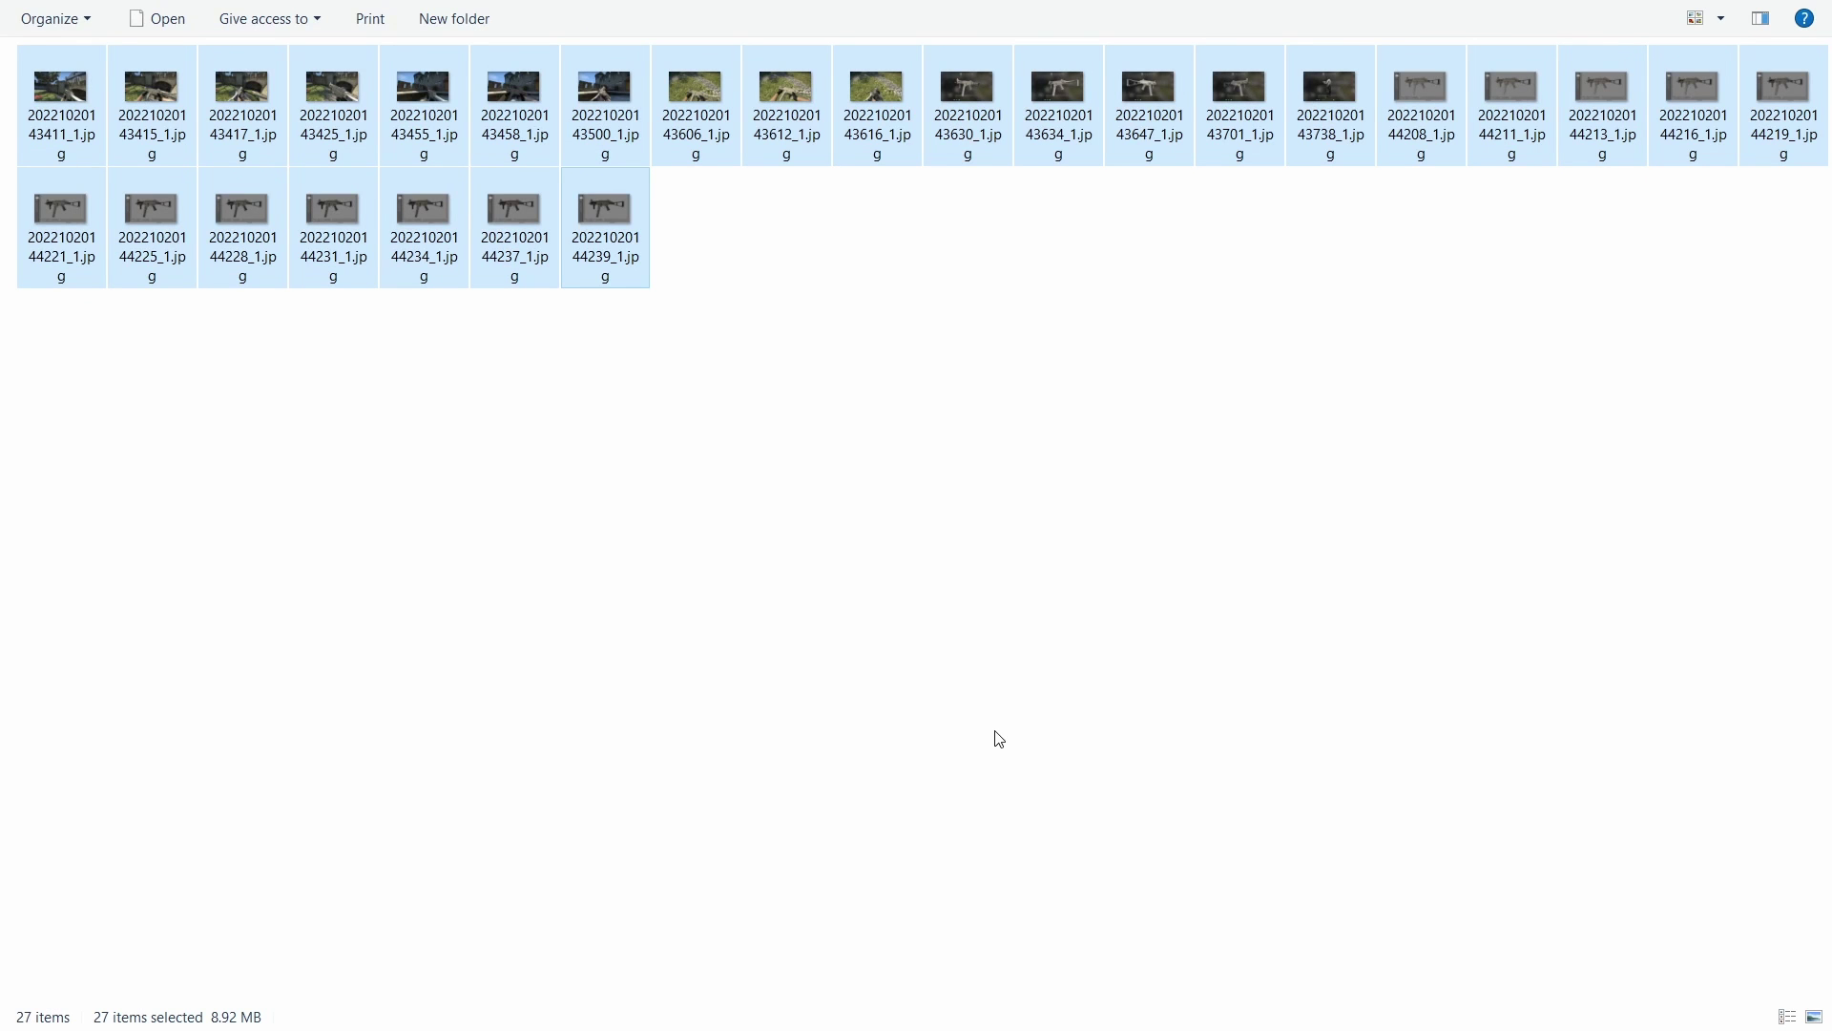
scroll(1040, 748, "up", 2, "ctrl")
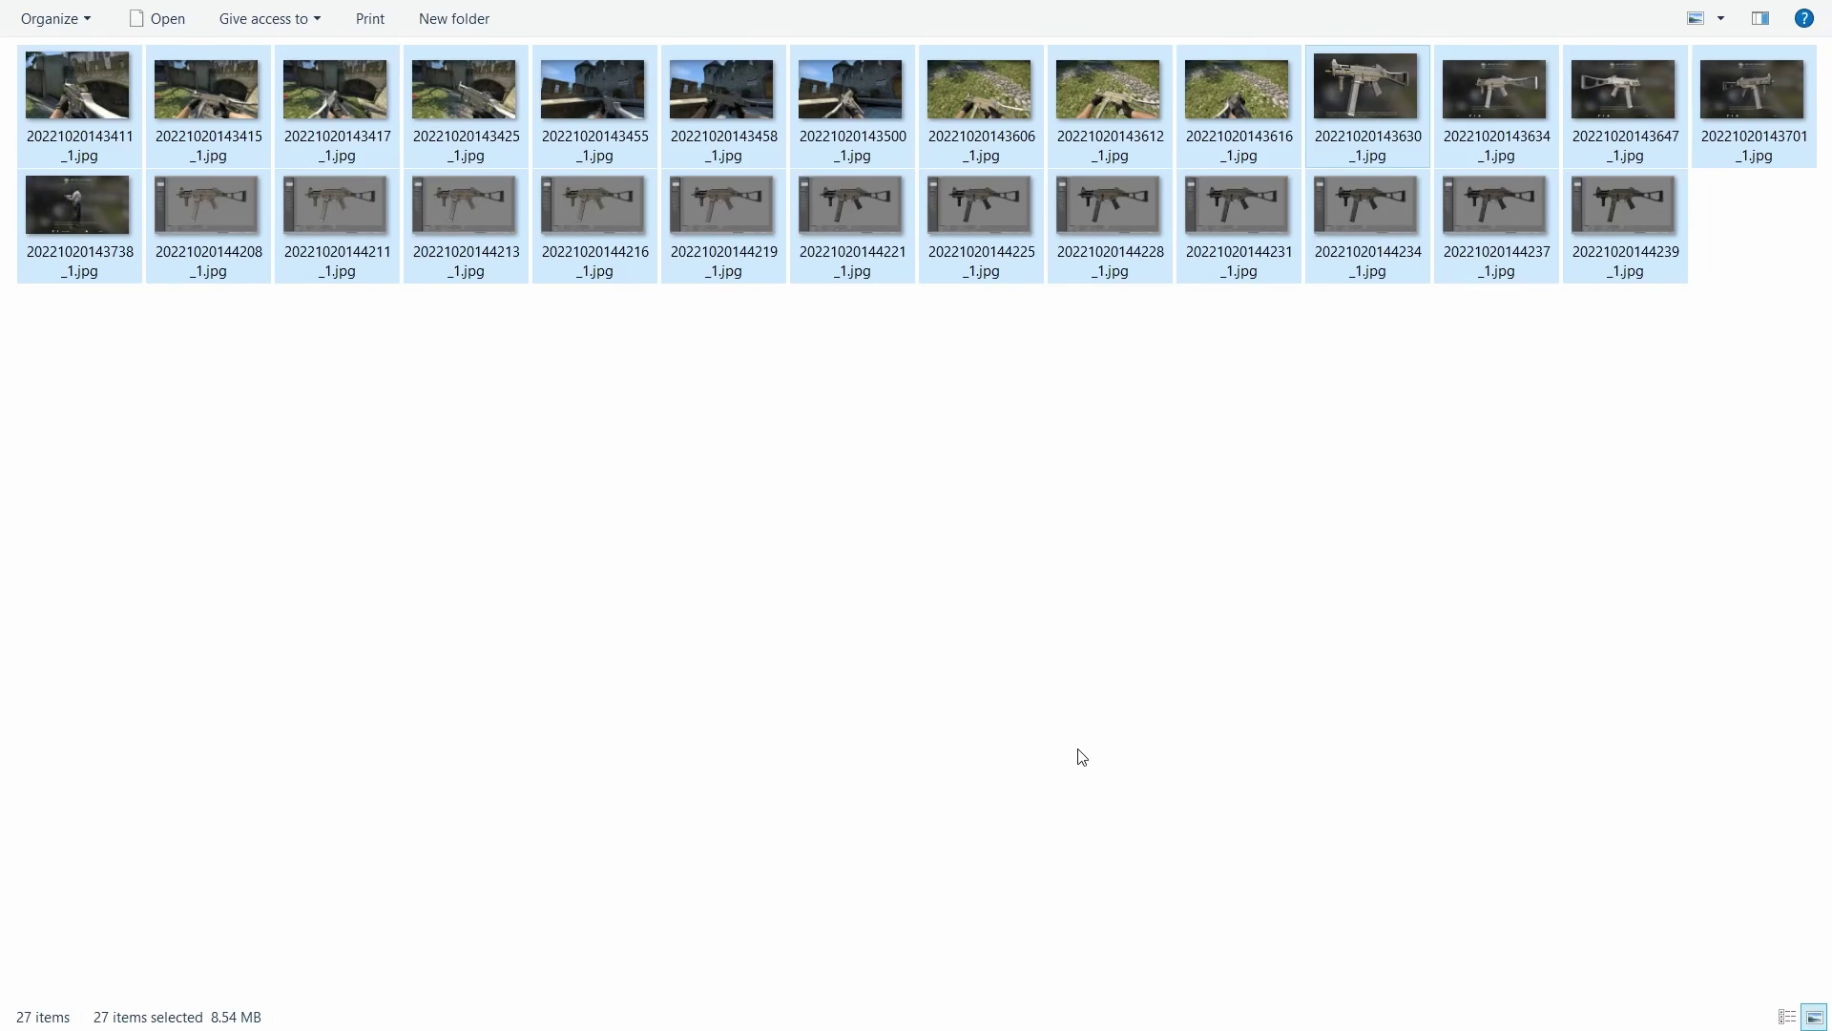
left_click(1082, 757)
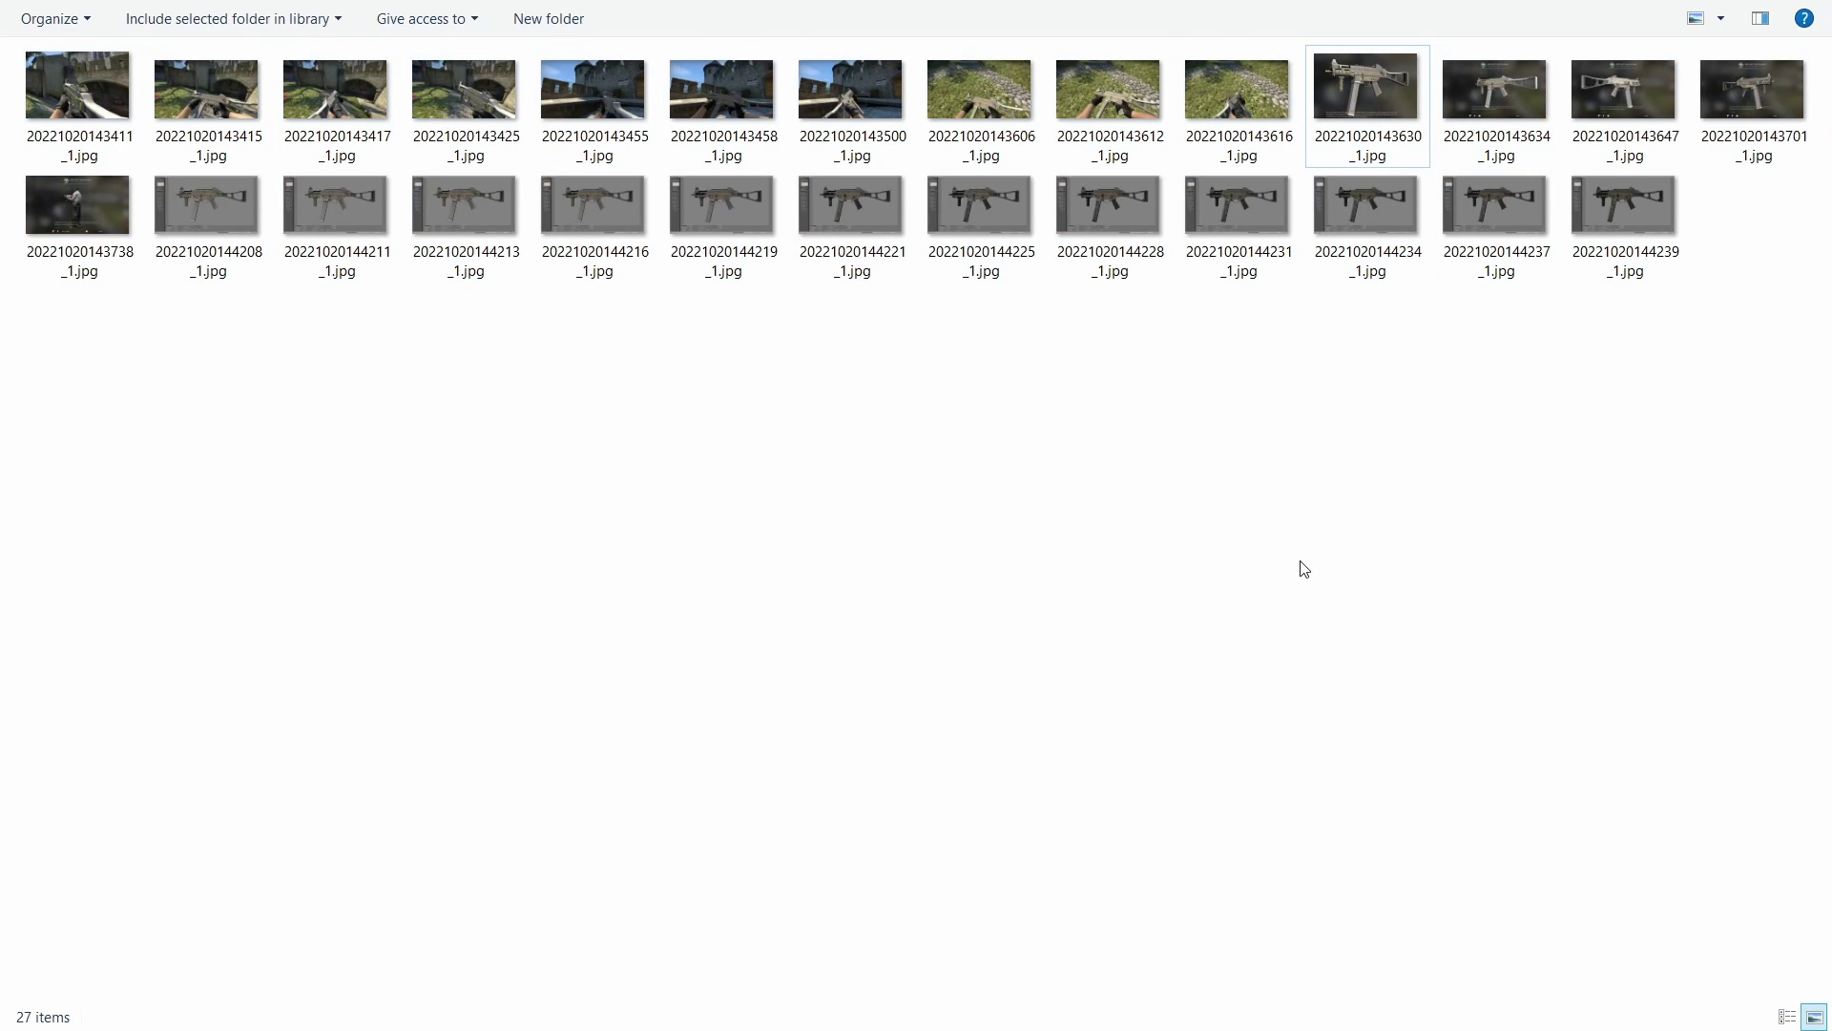
left_click(1735, 97)
Crop the UMP-45 Facility Dark screenshot tightly around the gun and save it as a copy
double_click(1734, 97)
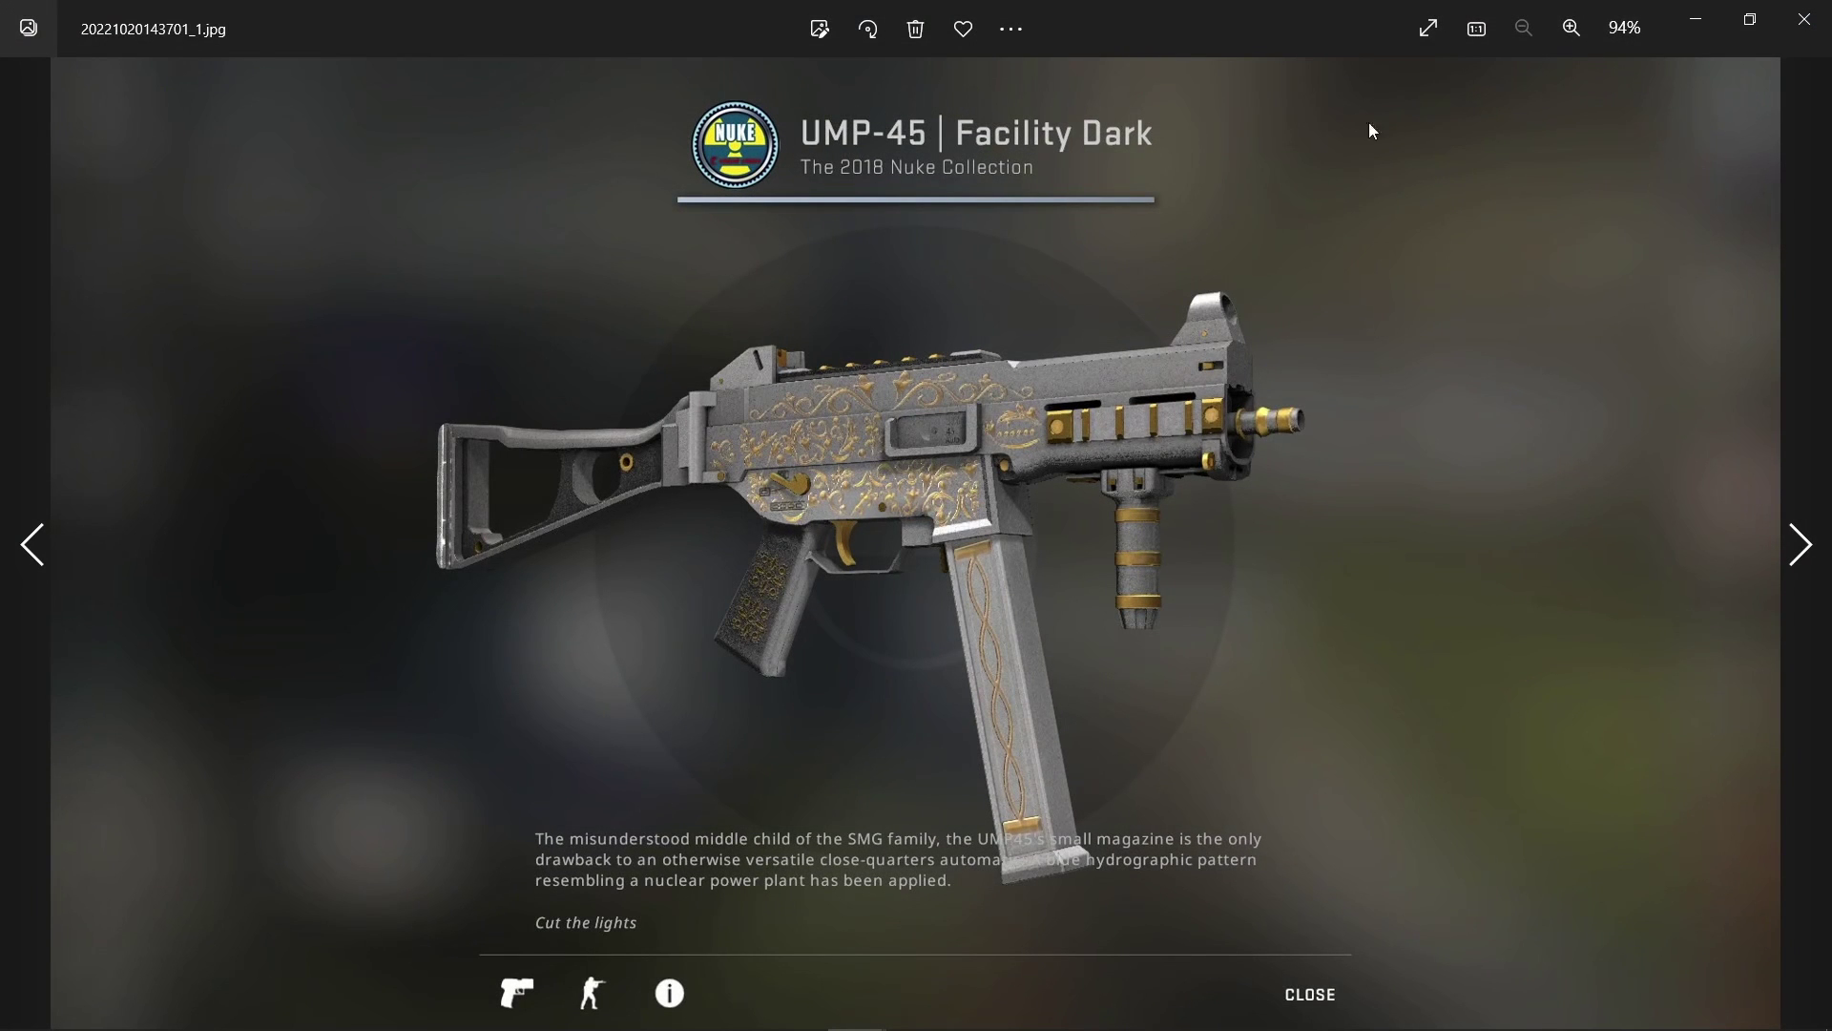
left_click(822, 33)
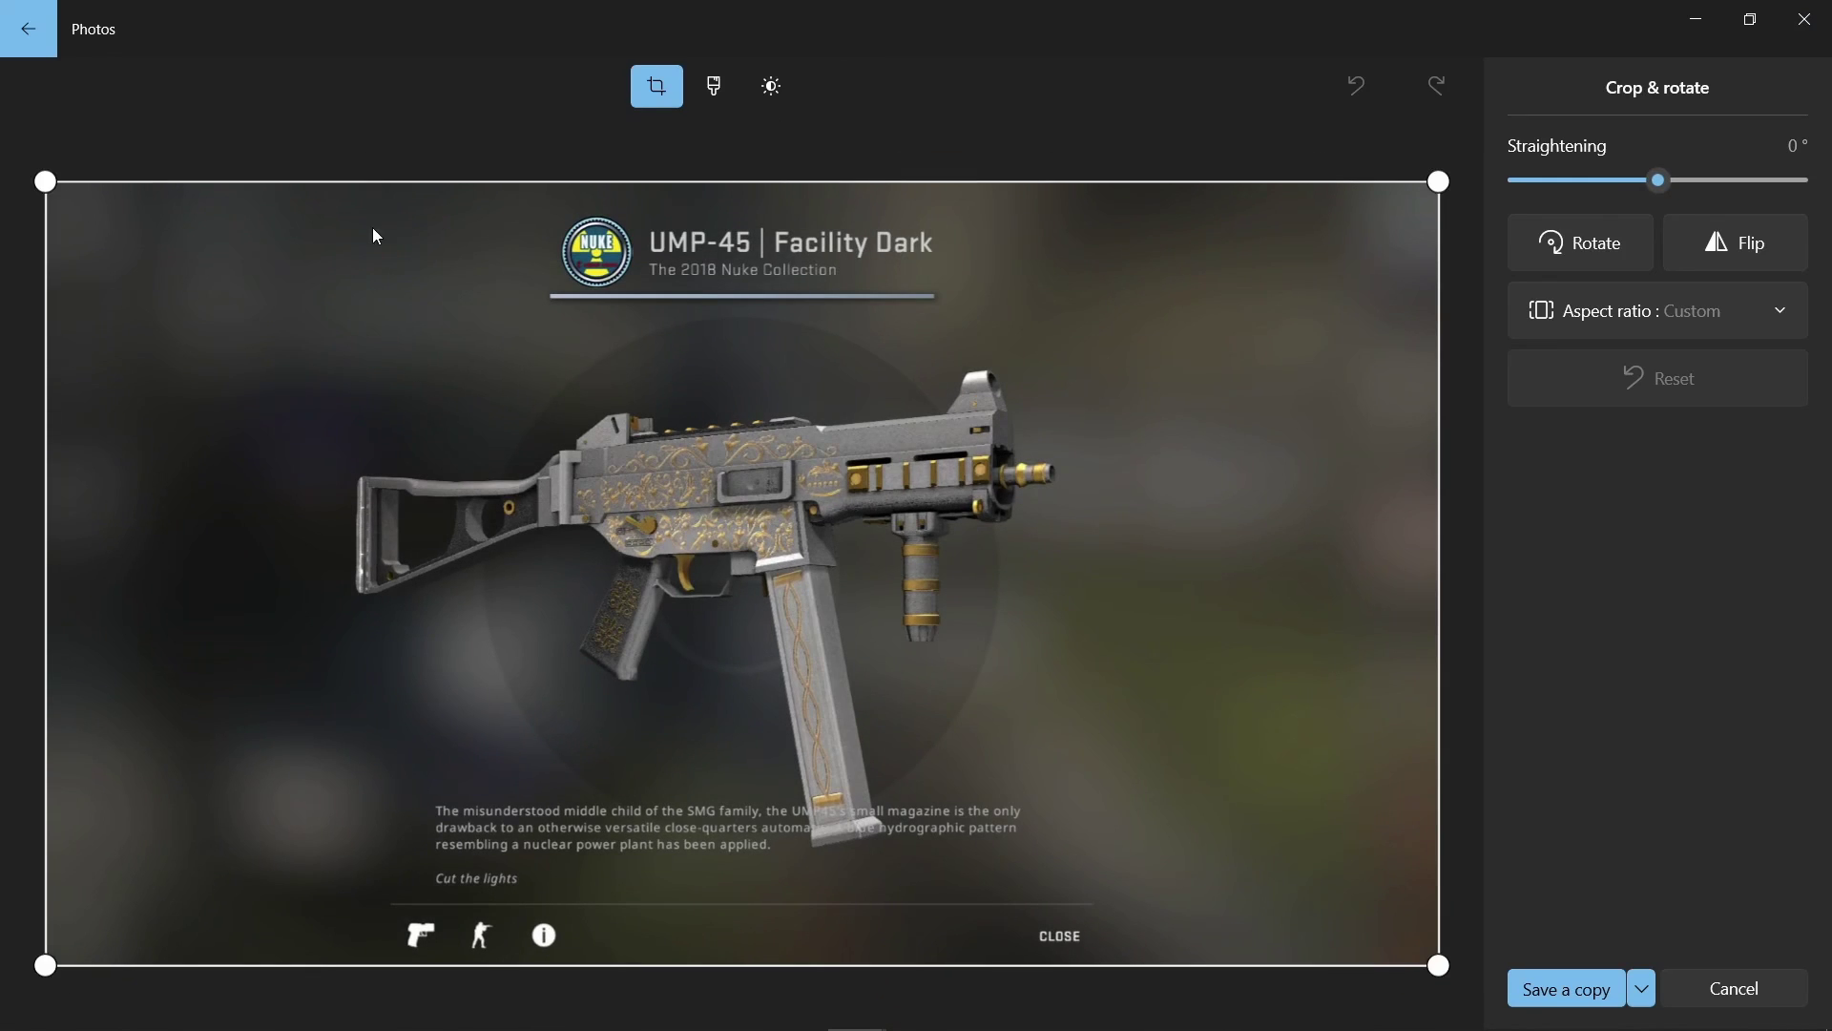
left_click_drag(44, 180, 239, 355)
left_click_drag(1438, 935, 1328, 1014)
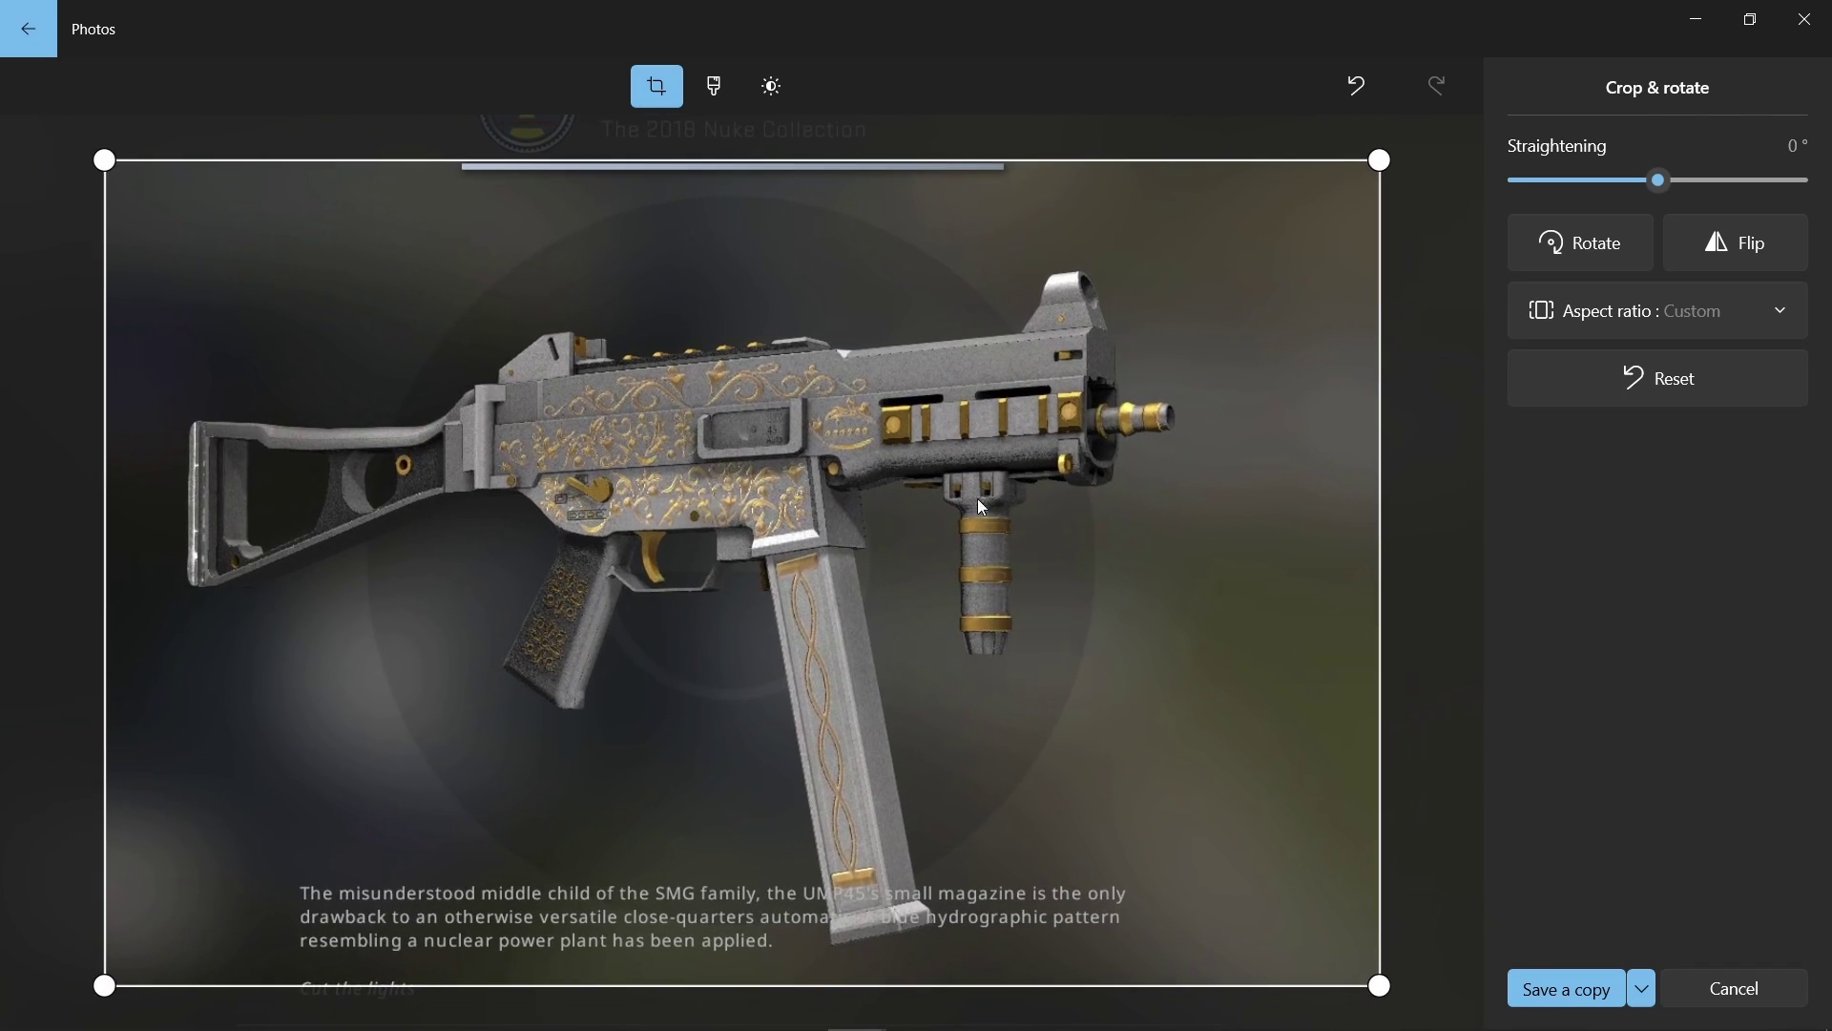
left_click_drag(875, 157, 872, 314)
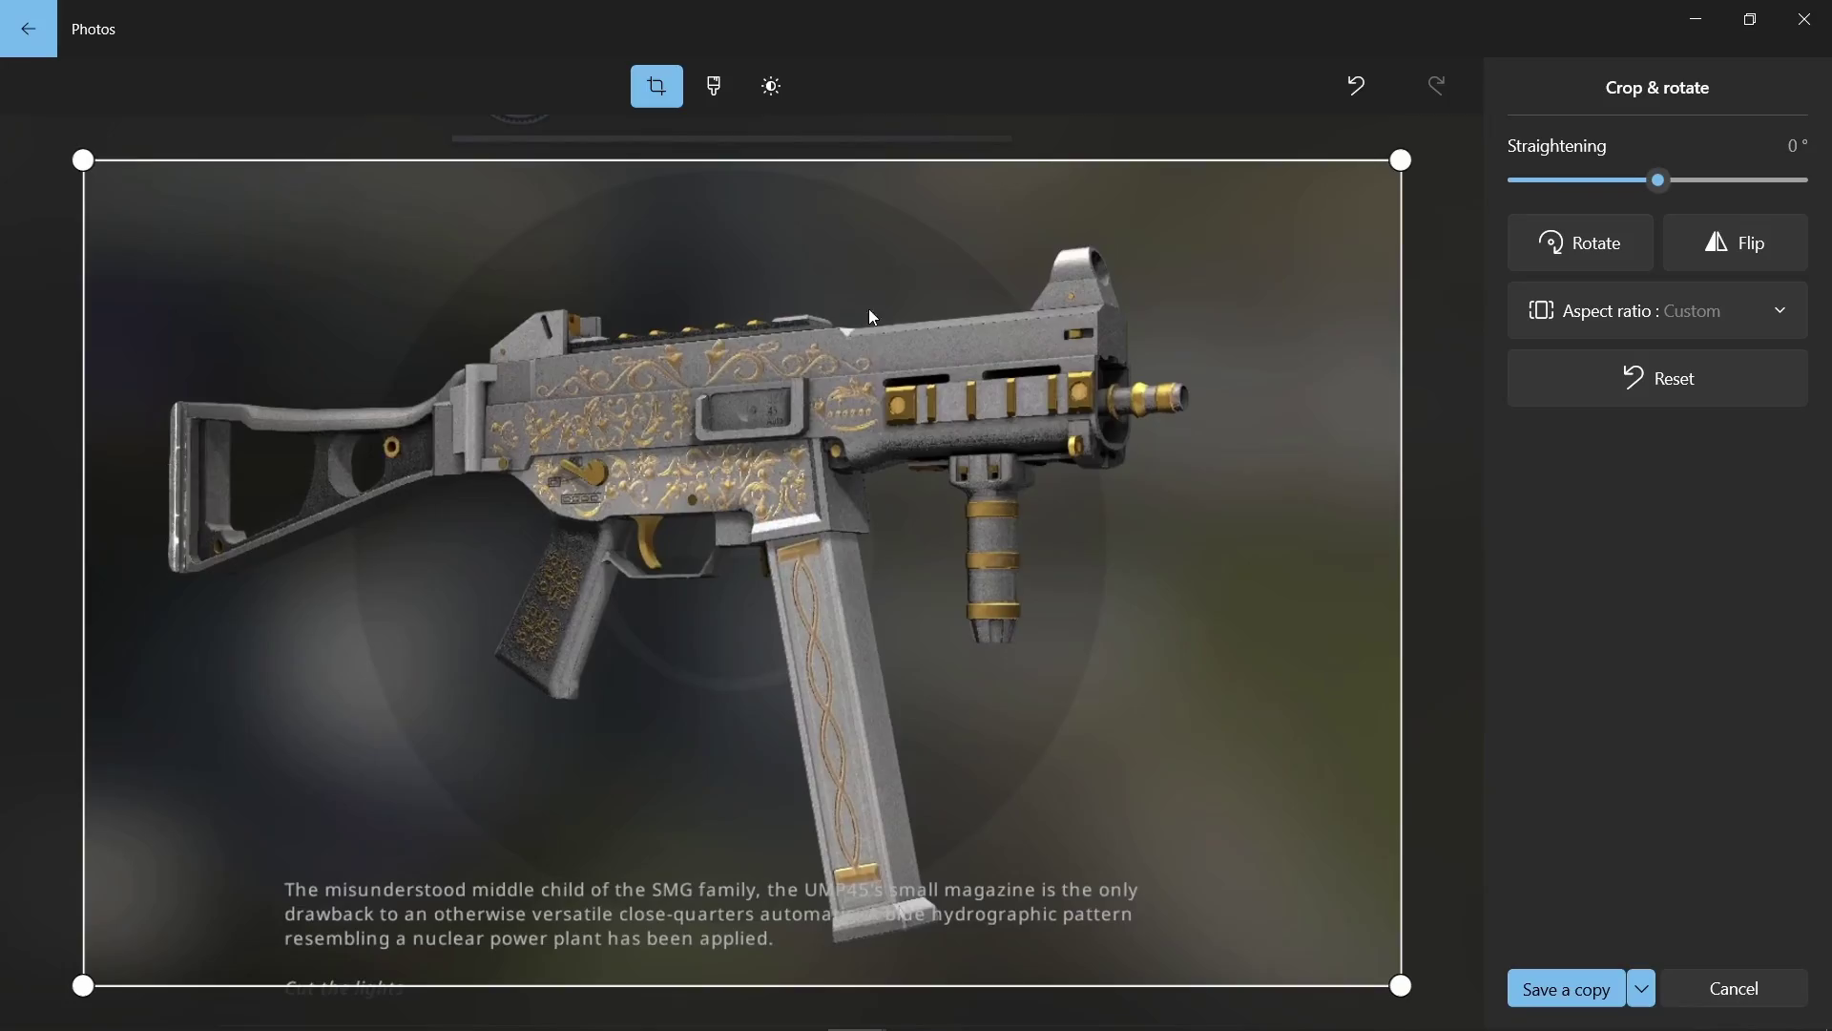
left_click(1535, 985)
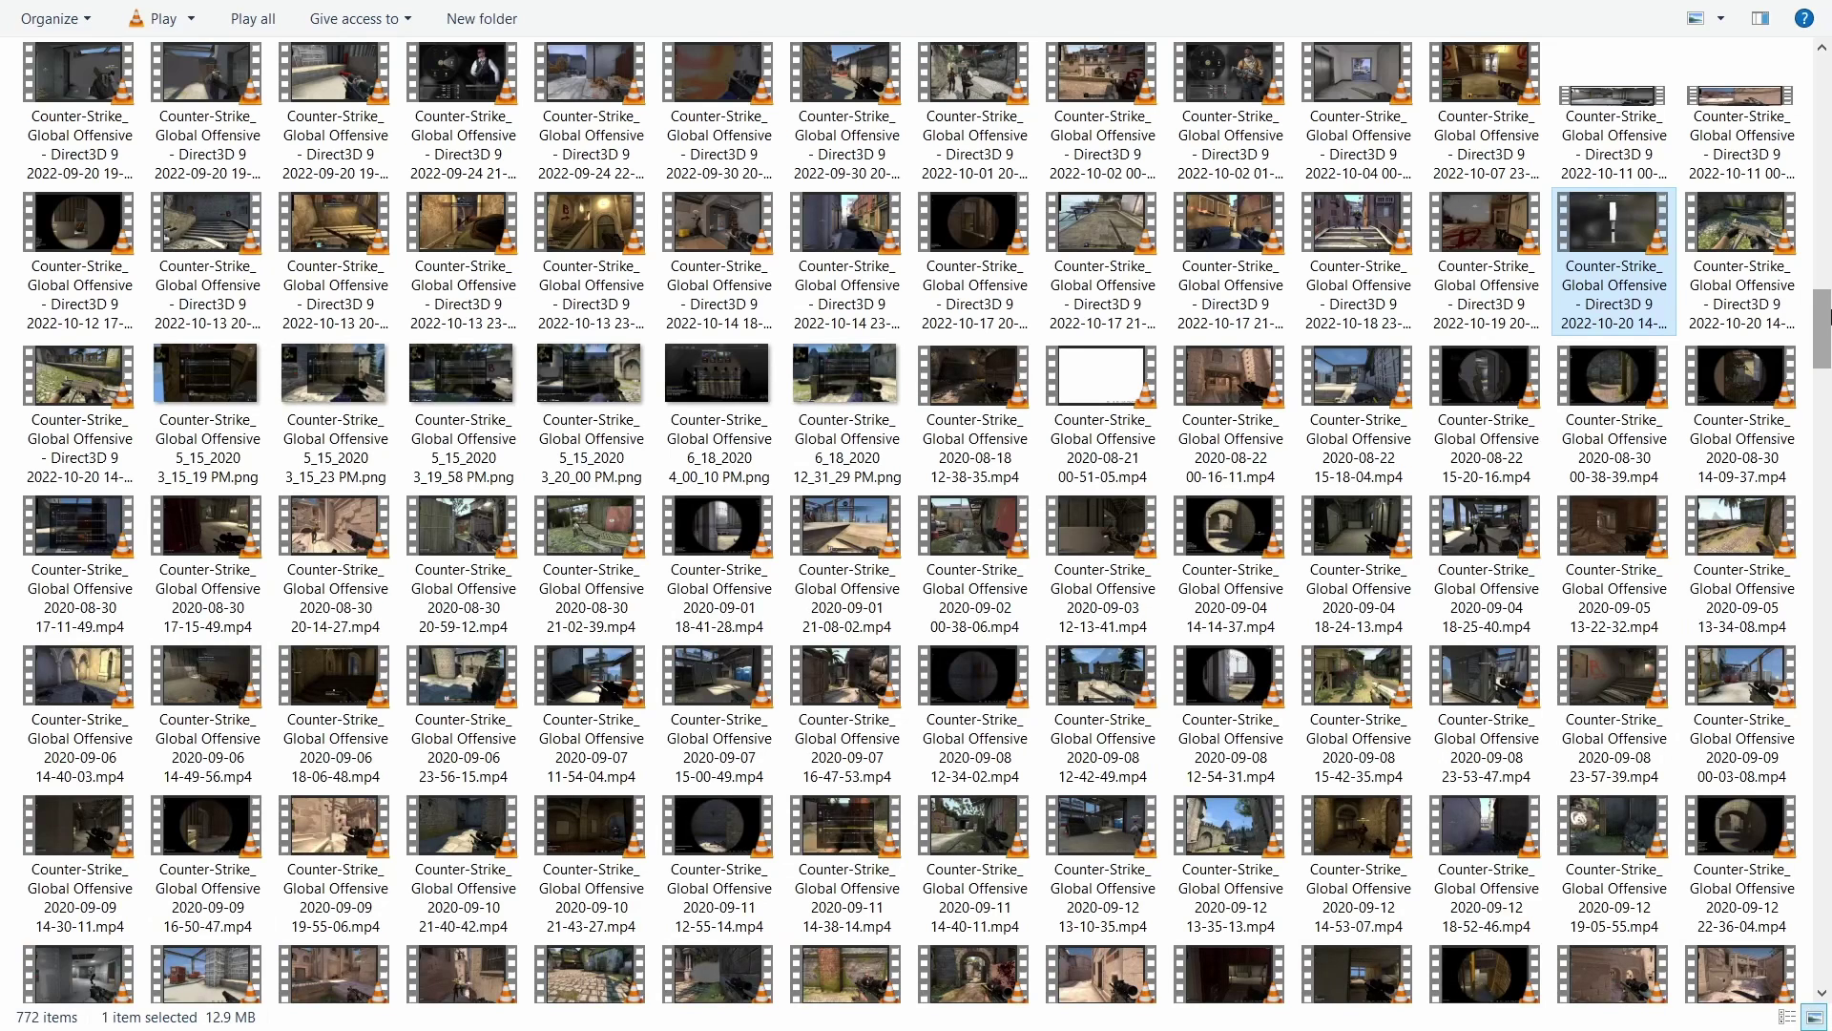
right_click(1628, 265)
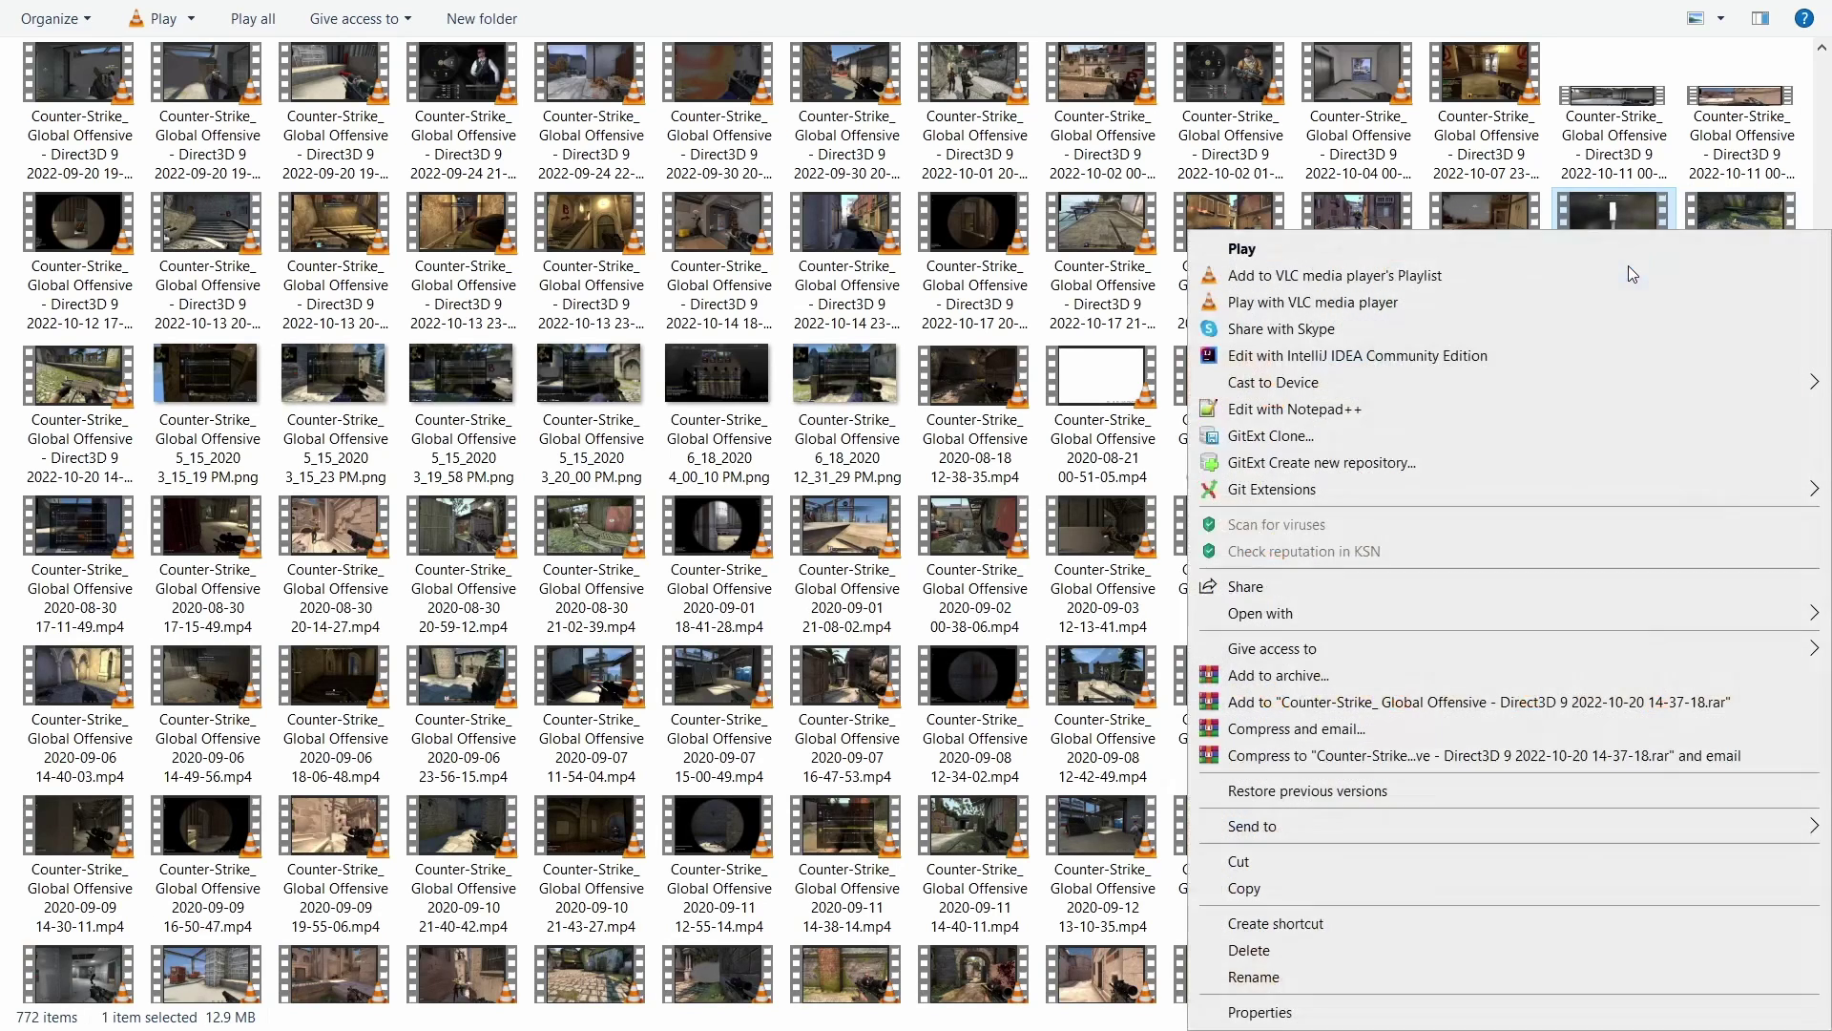
mouse_move(1254, 615)
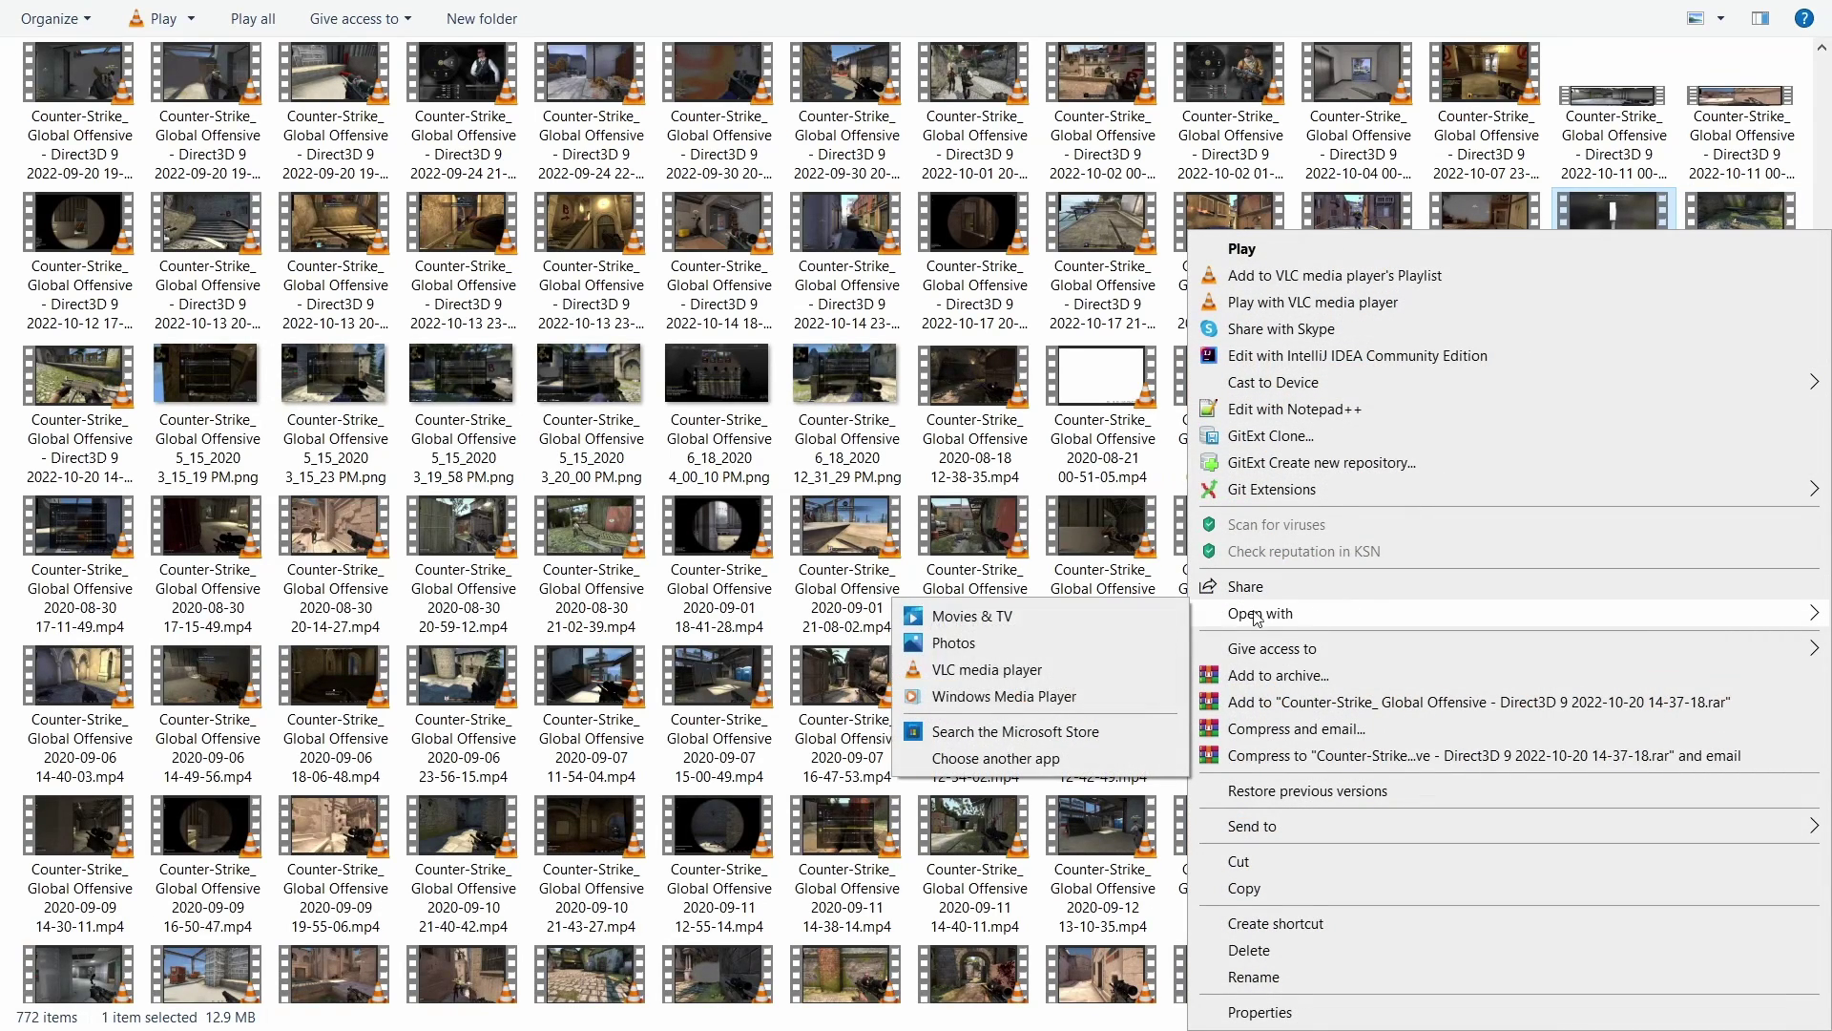
left_click(1063, 615)
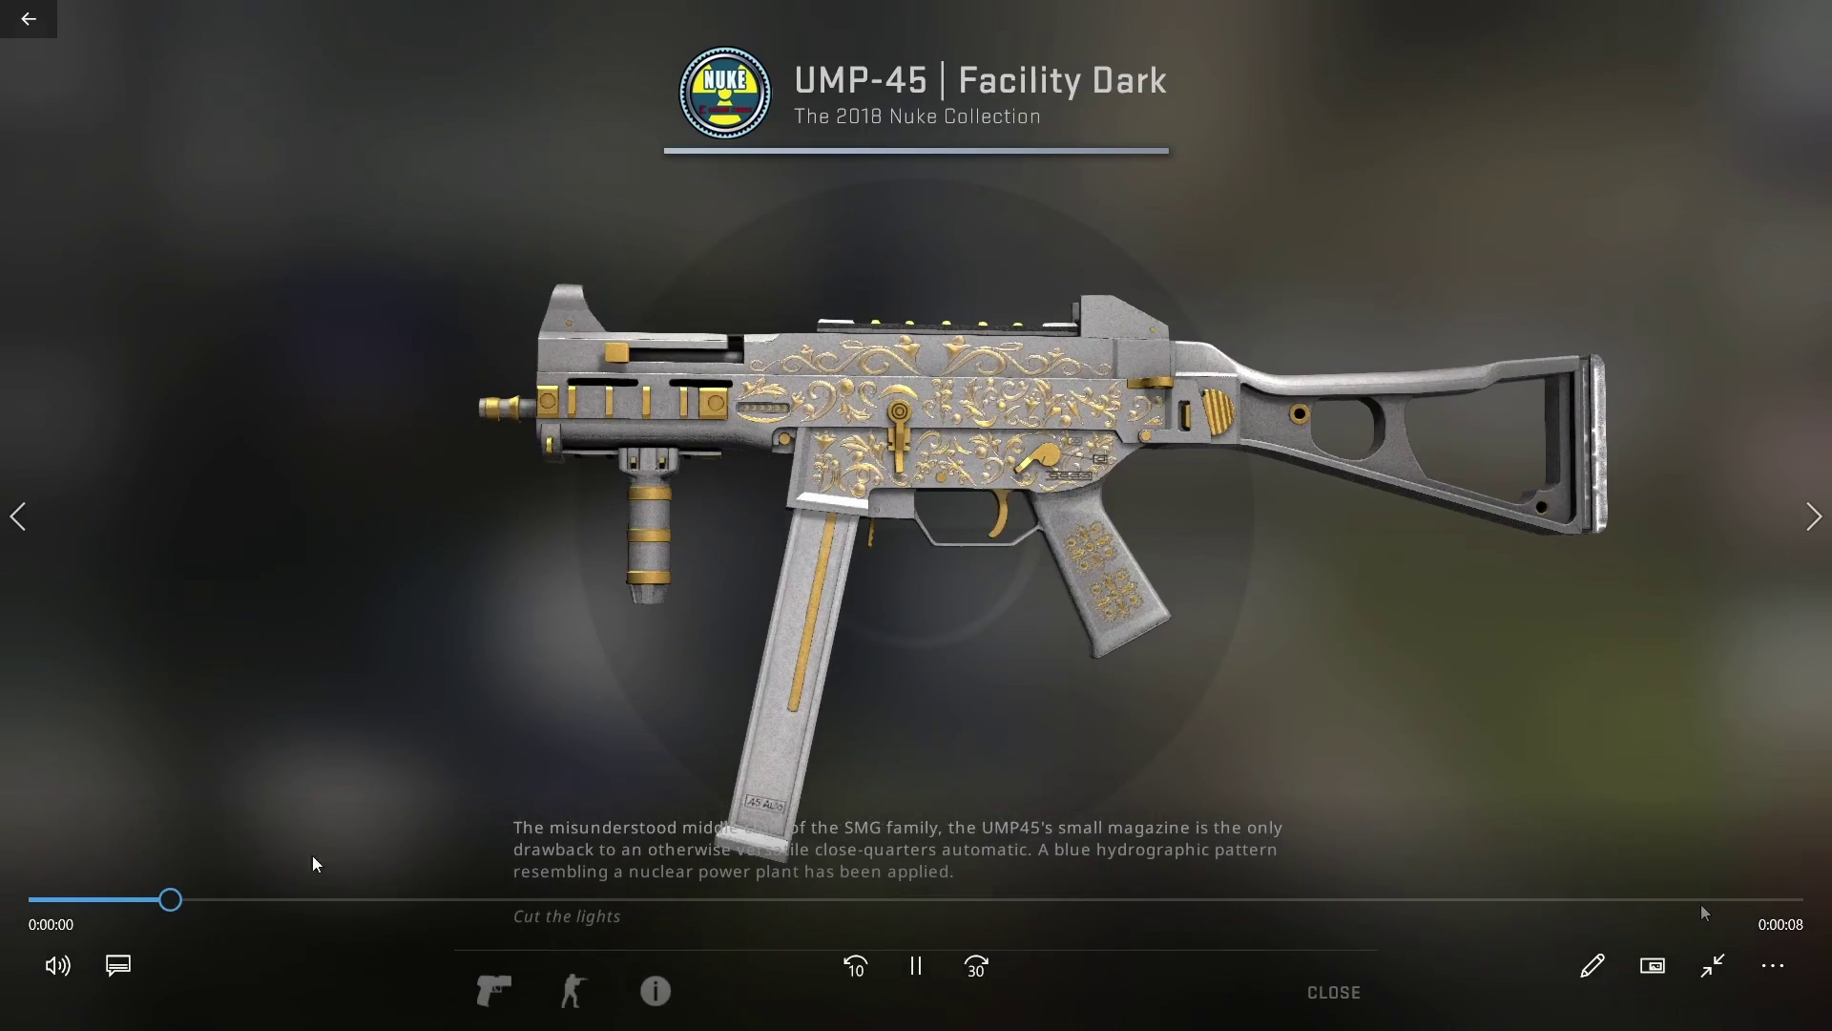
Trim the inspection clip to about five seconds, starting near 0:02, and save a copy
left_click(1592, 966)
left_click(1589, 806)
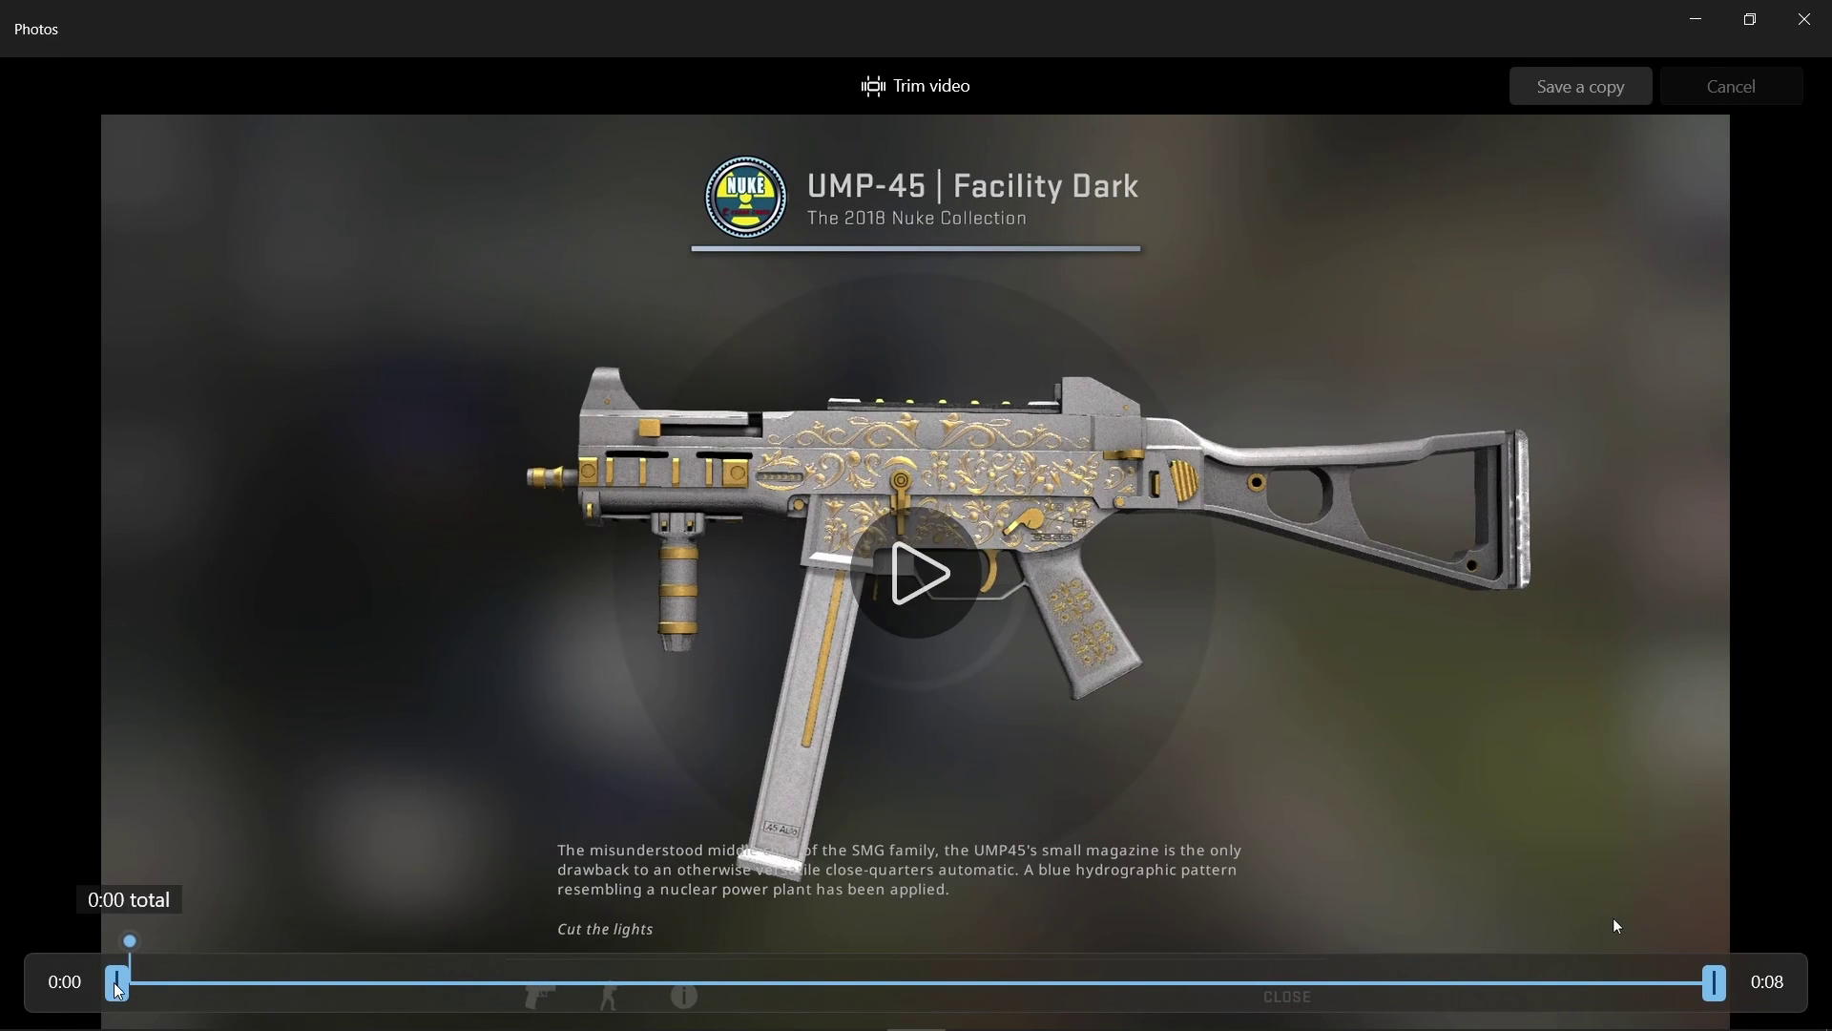
left_click_drag(118, 985, 591, 990)
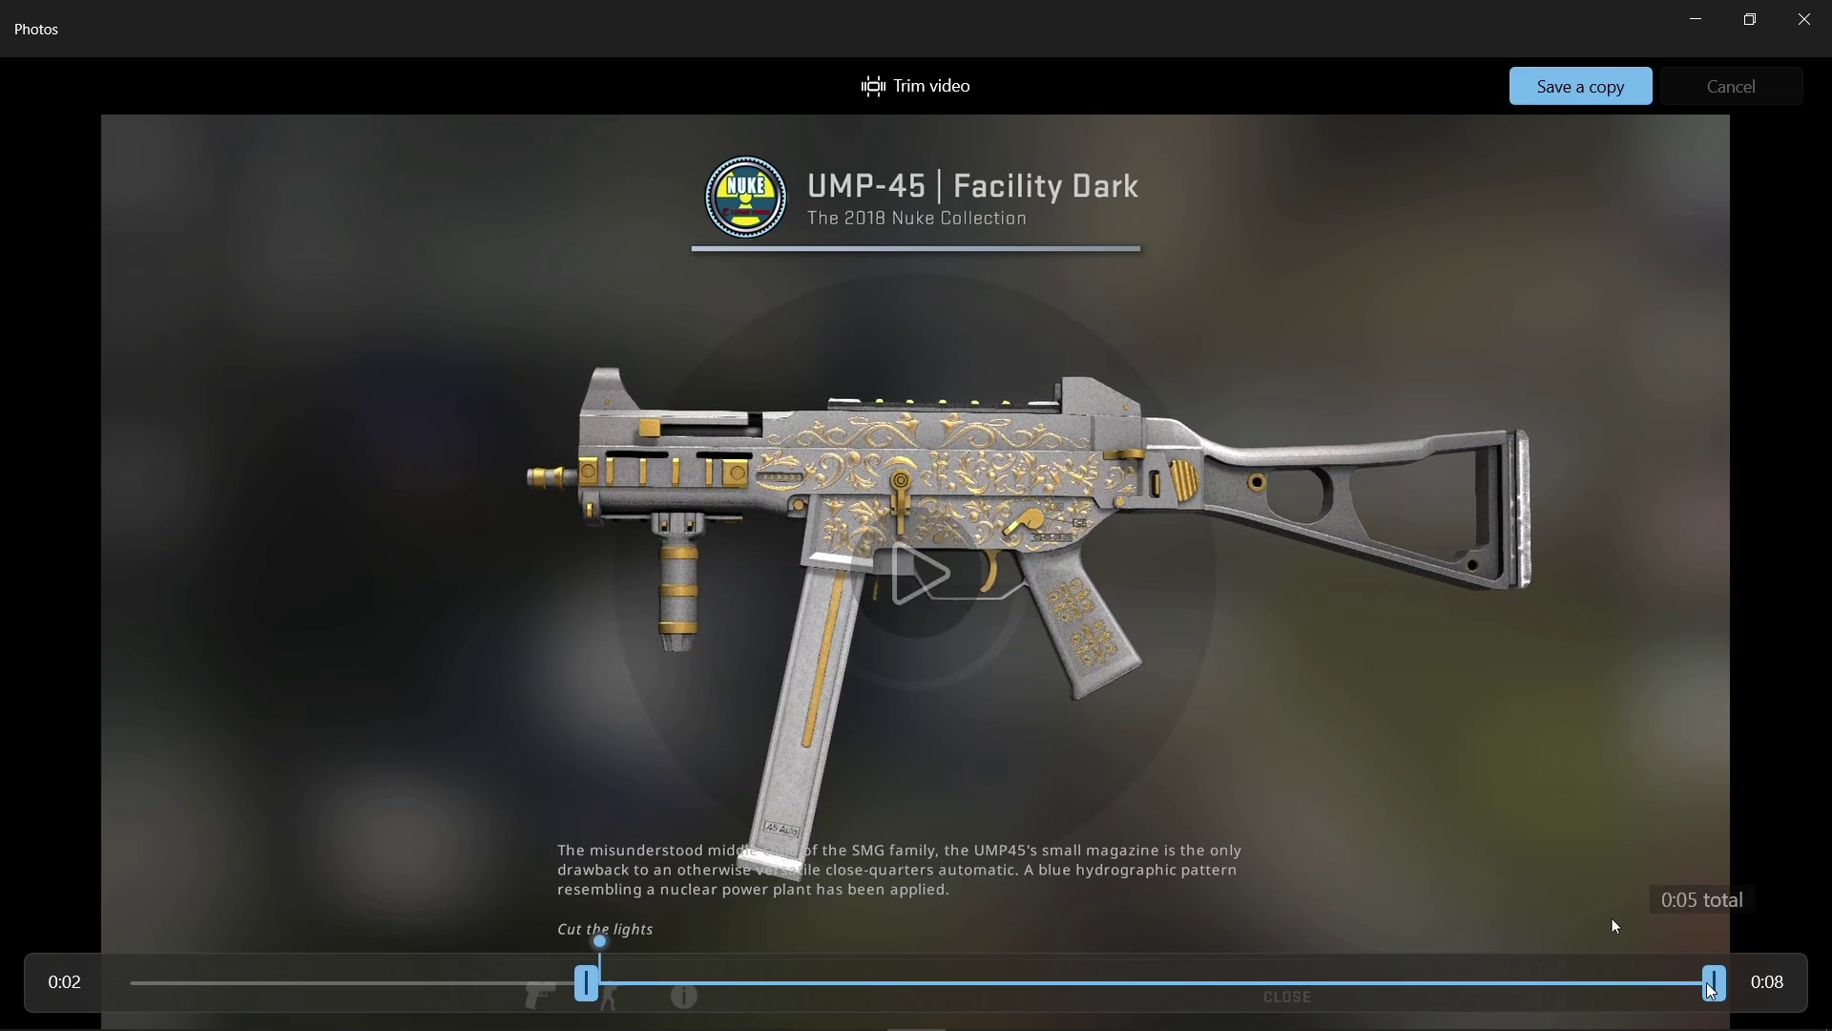
left_click_drag(1708, 995, 1619, 993)
left_click(1553, 88)
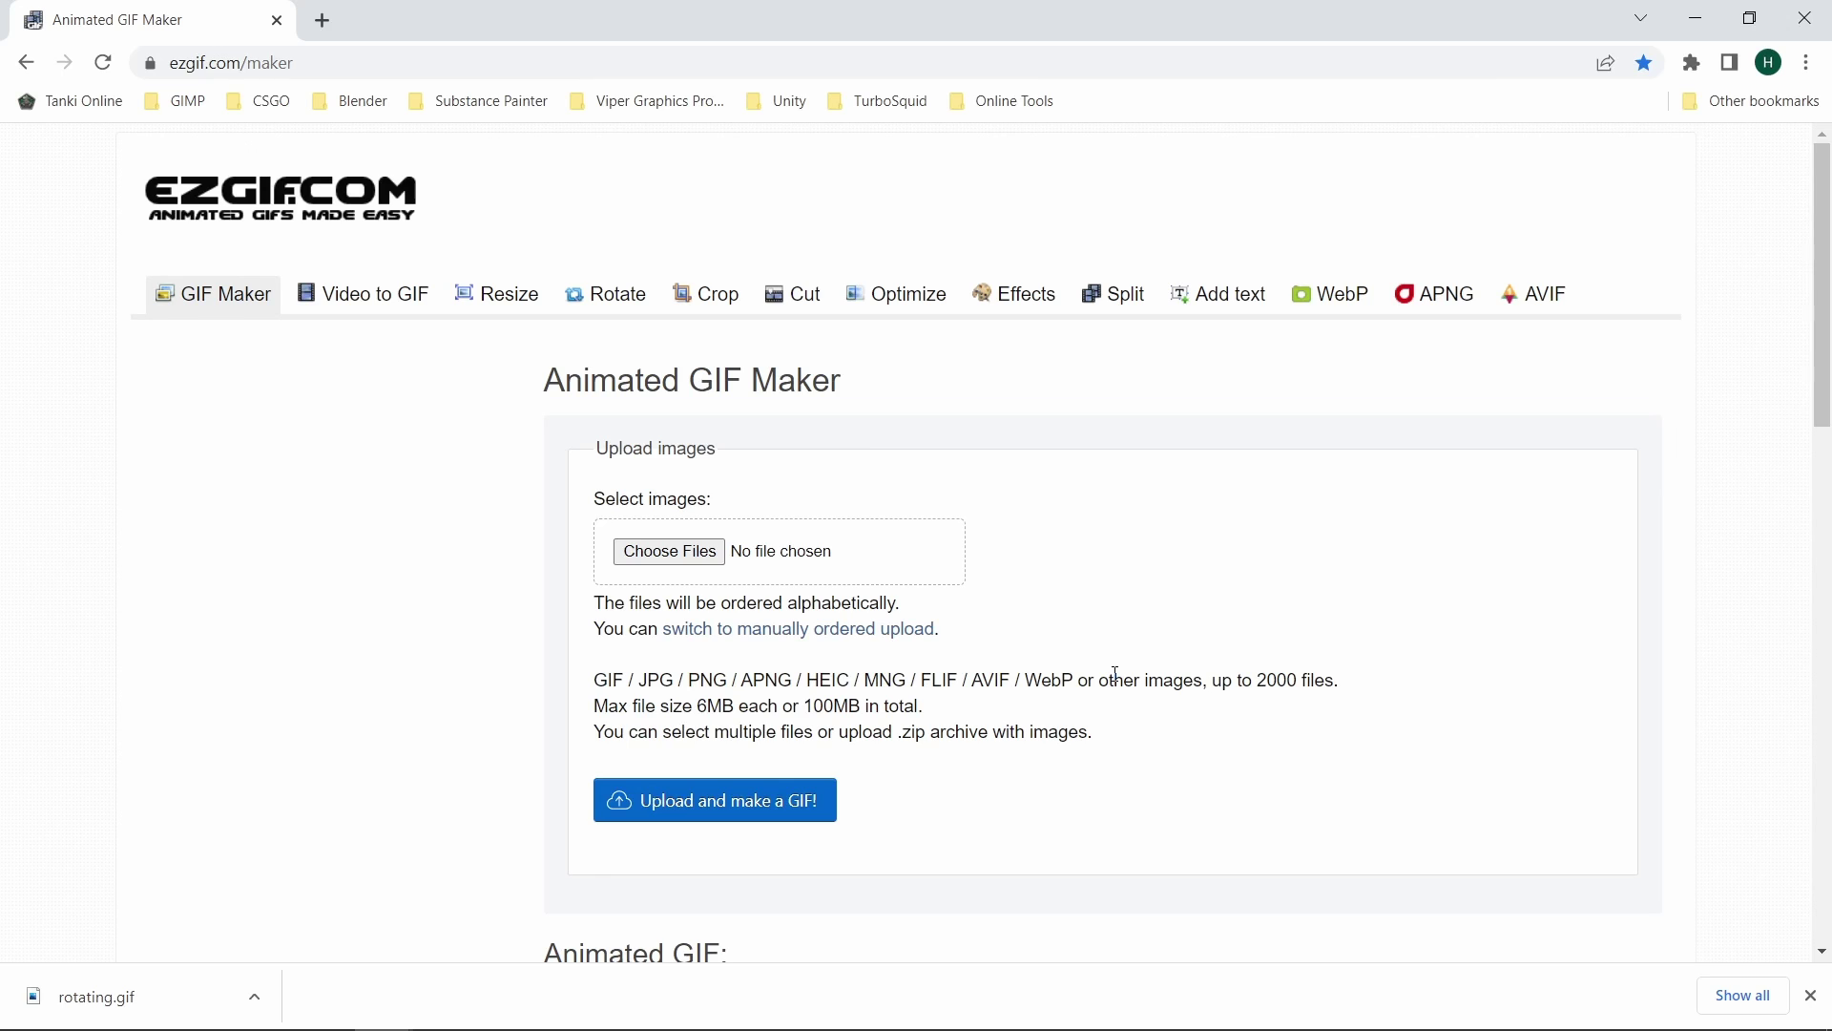
Upload the trimmed inspection mp4 to ezgif's video-to-GIF converter
left_click(703, 555)
left_click(511, 371)
double_click(511, 371)
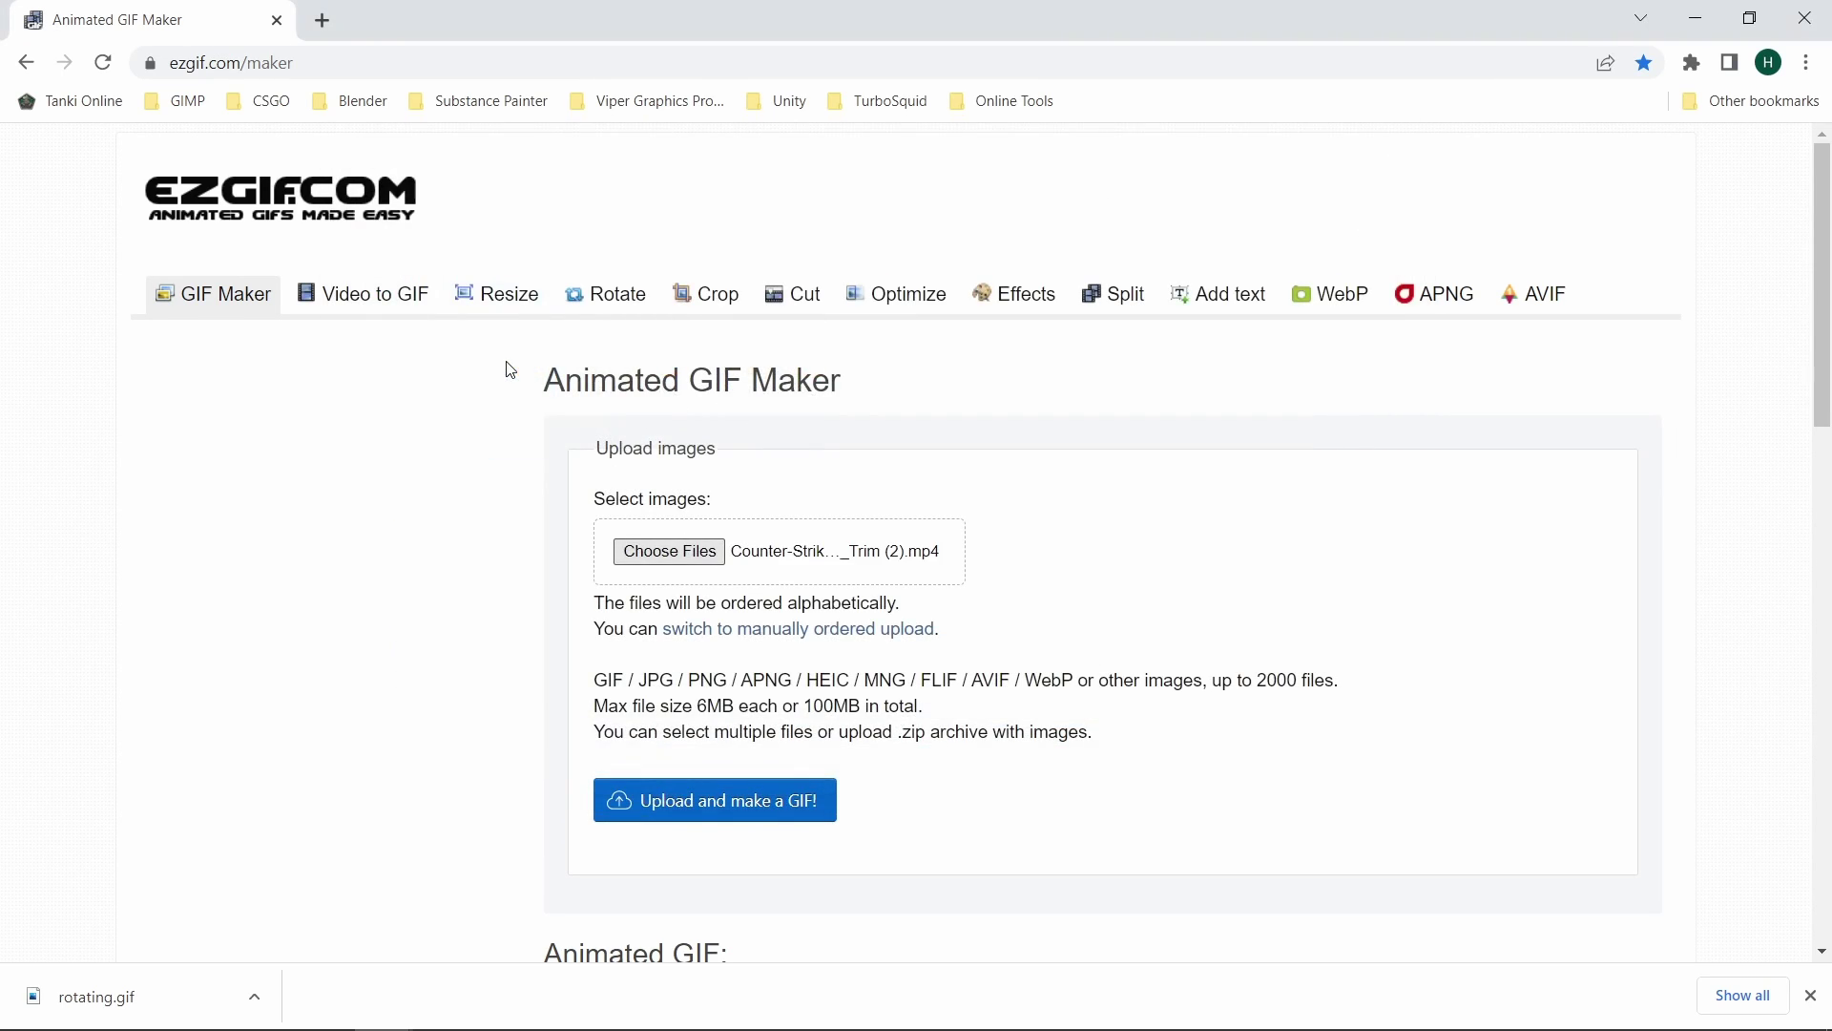
left_click(658, 797)
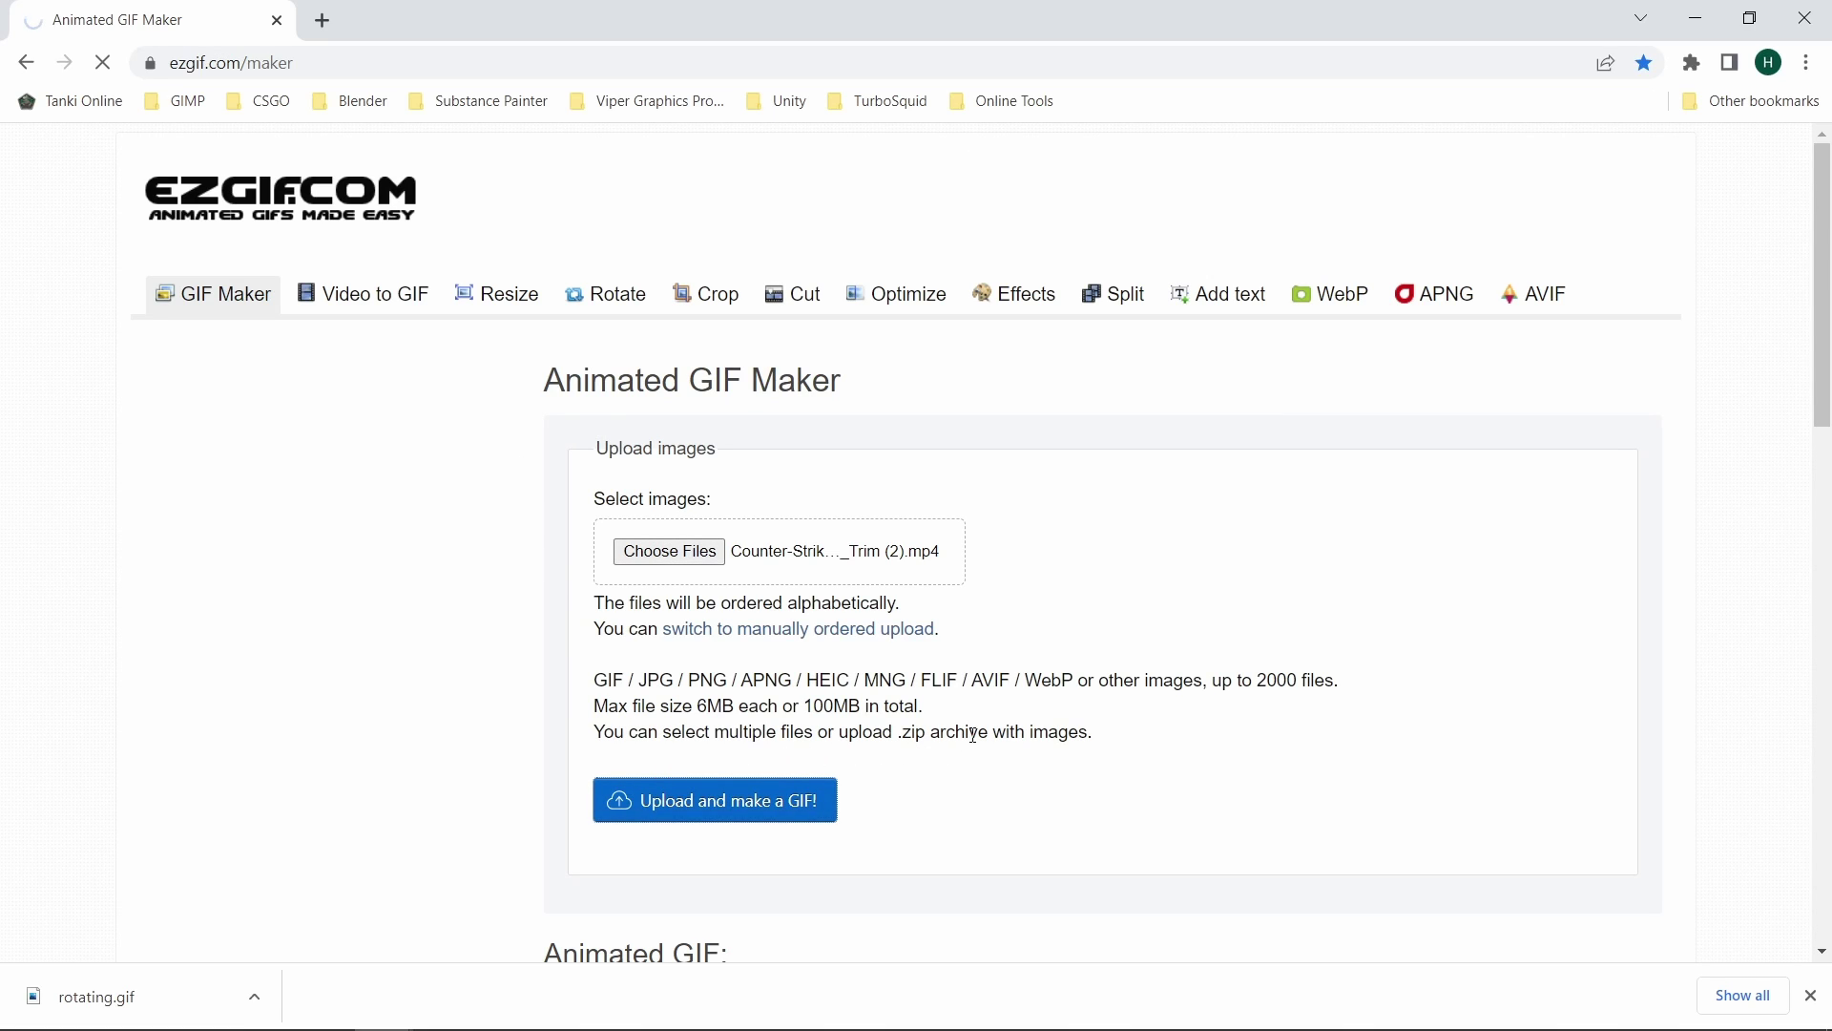
Convert the video to a GIF at Original size (up to 800px) and 33 FPS
scroll(968, 737, "down", 6)
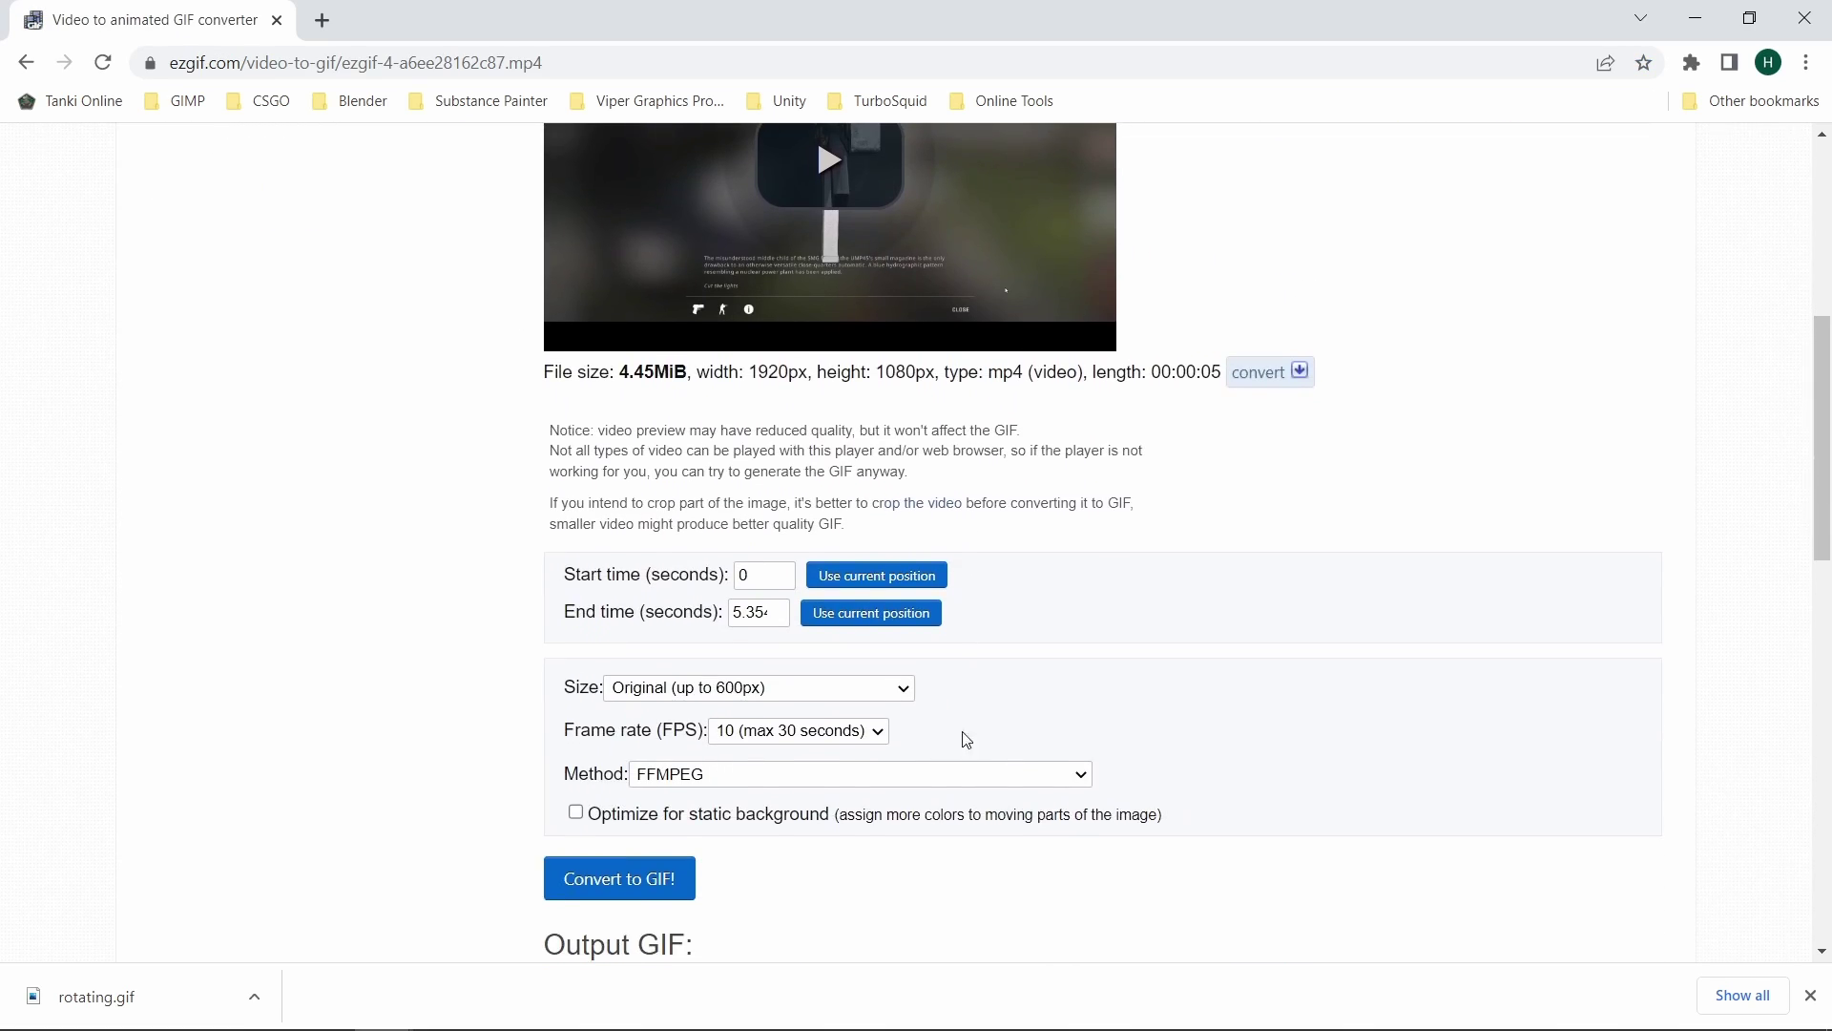
left_click(898, 695)
left_click(893, 730)
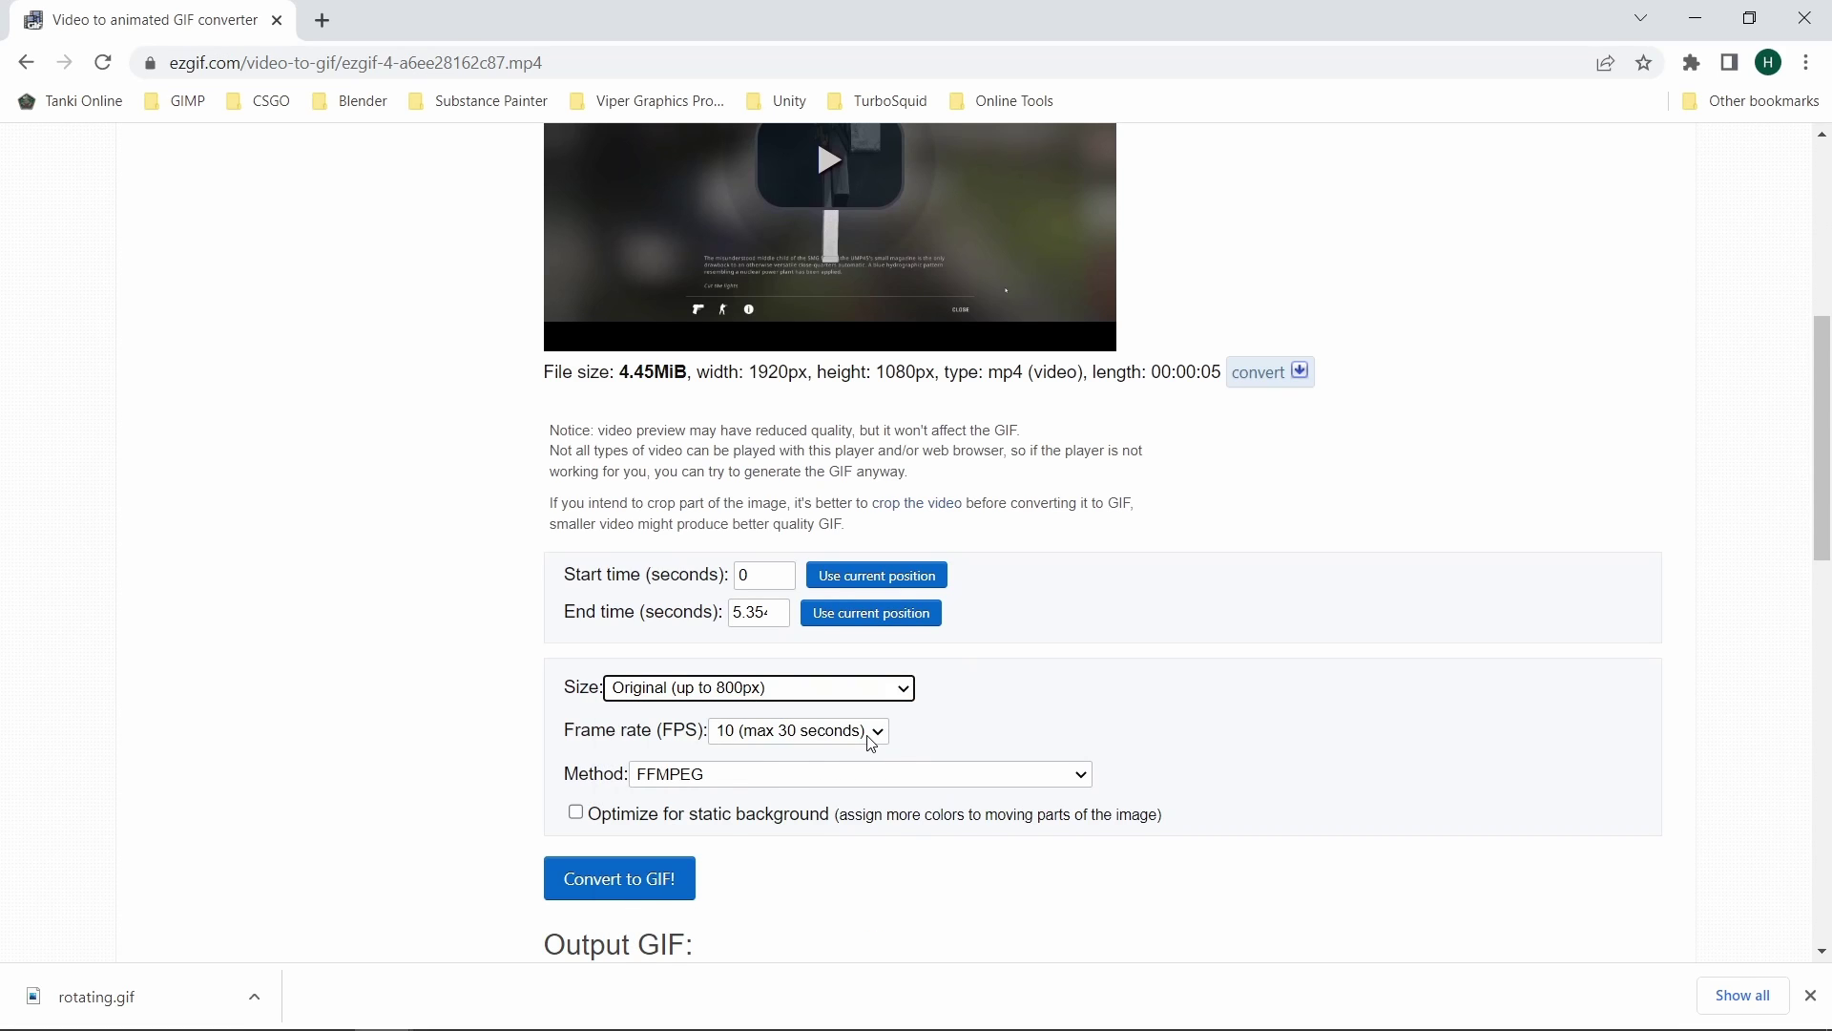
left_click(868, 737)
left_click(823, 892)
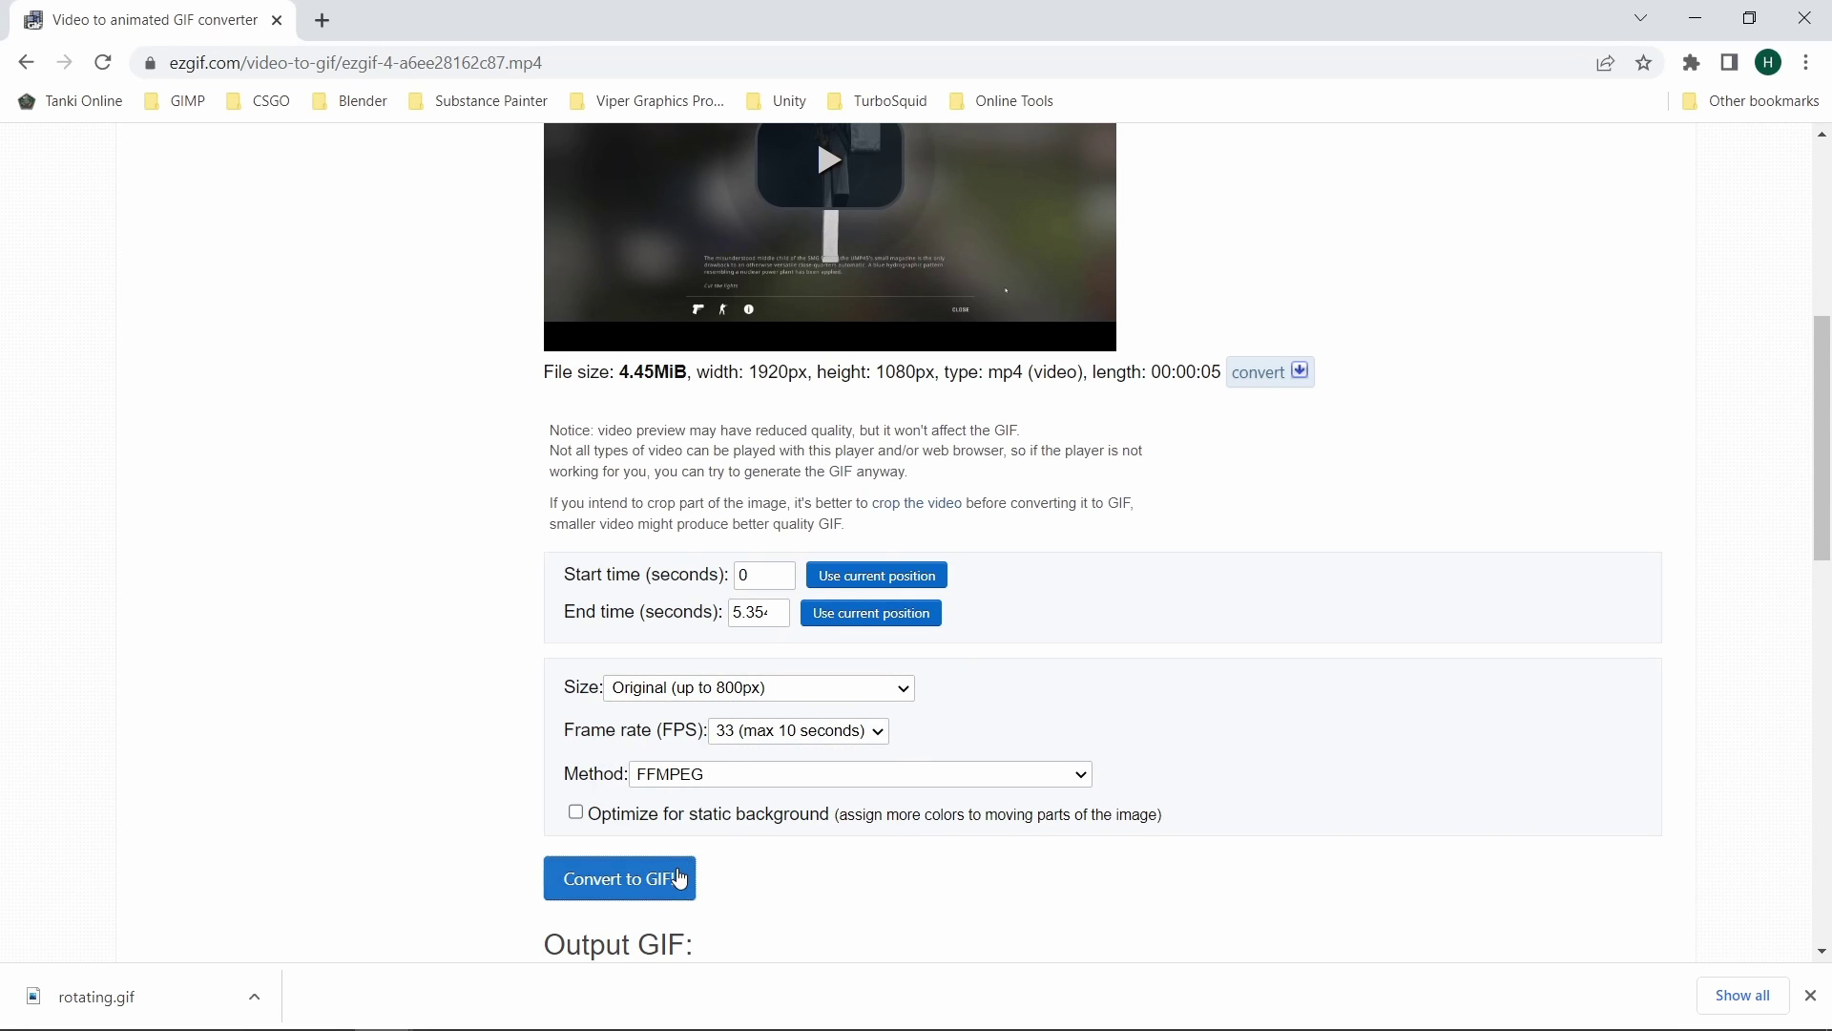
left_click(679, 878)
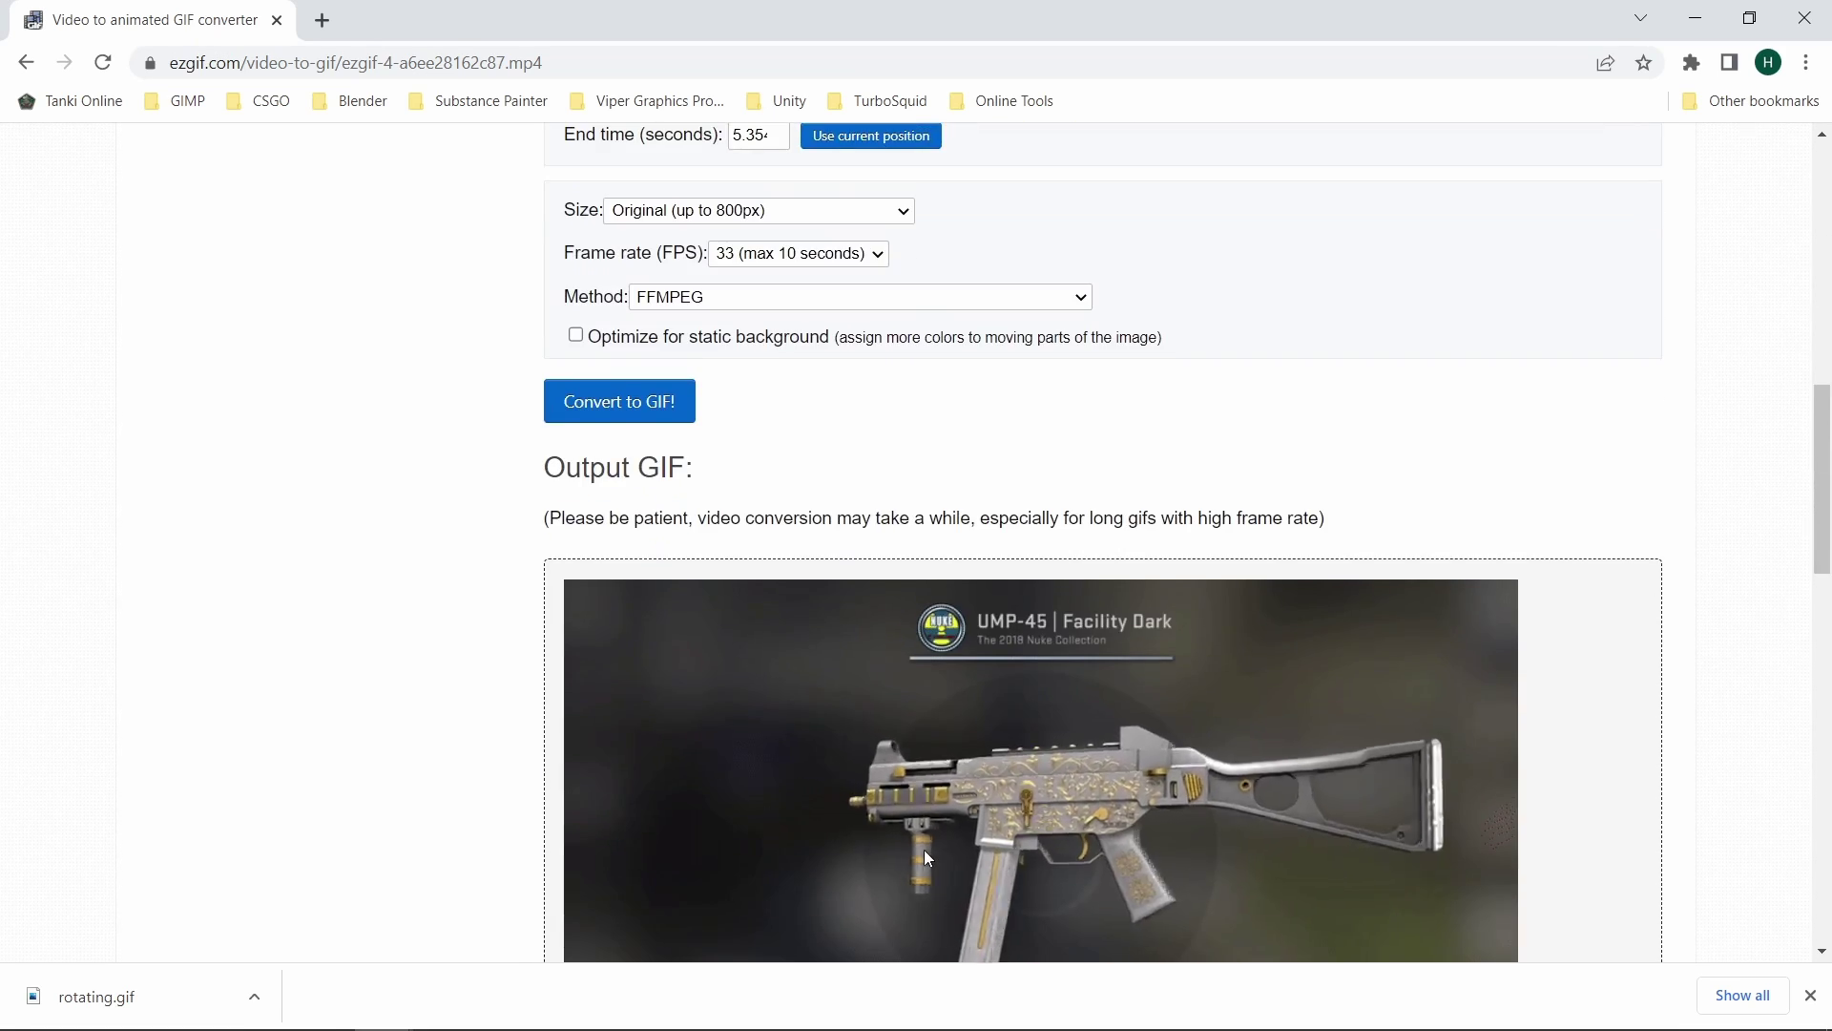
scroll(924, 849, "down", 4)
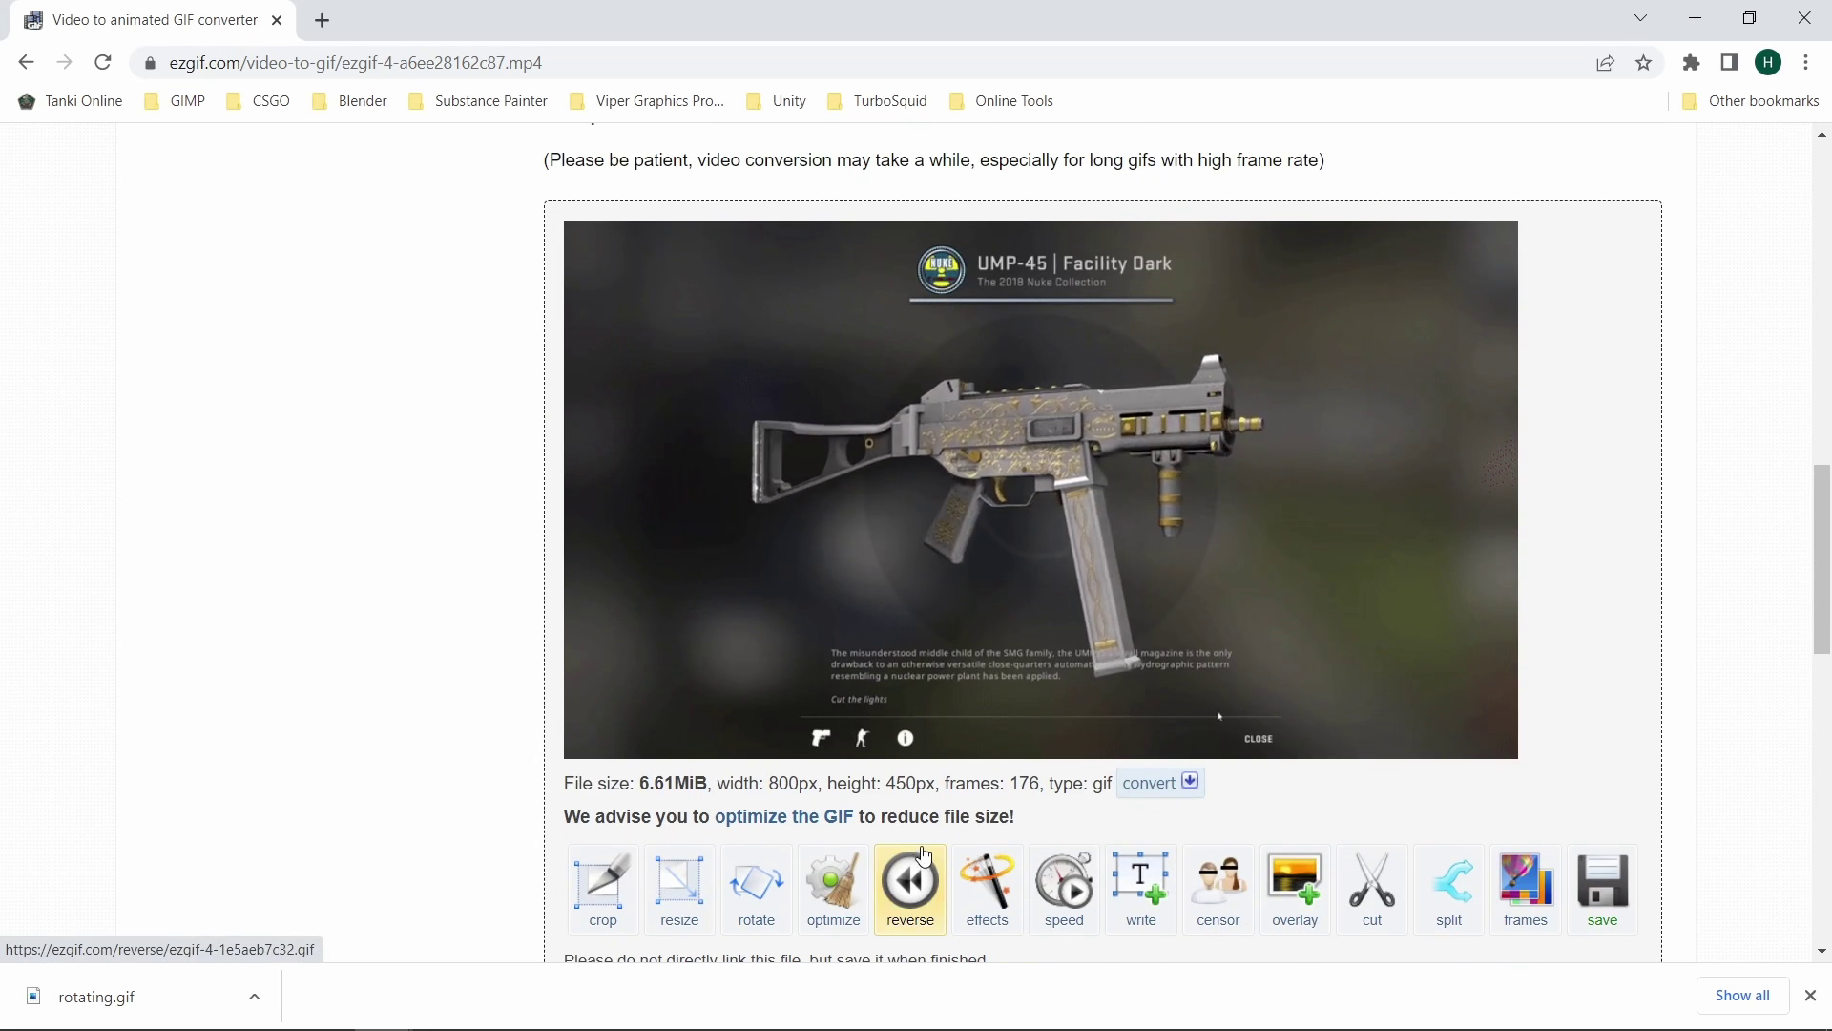
Crop the rotating GIF to 719×306 around the gun and save the cropped animation
left_click(631, 902)
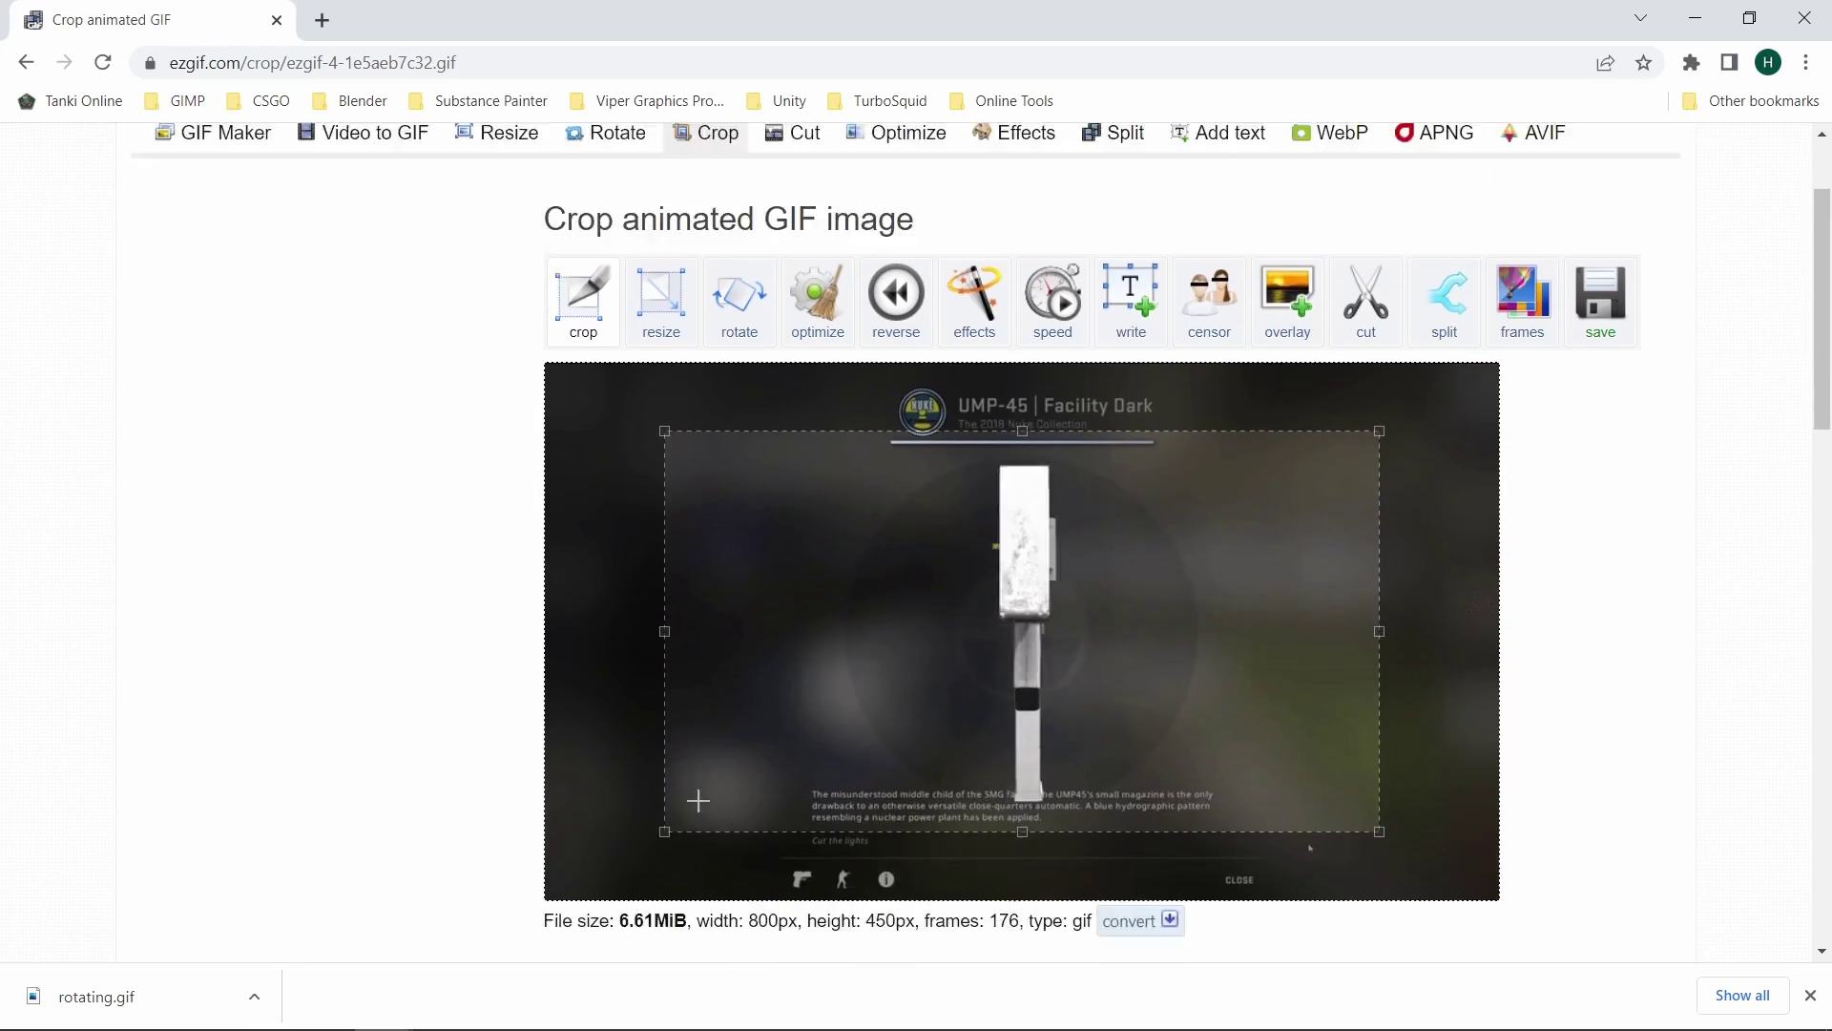
scroll(699, 800, "down", 2)
left_click_drag(1021, 235, 1025, 257)
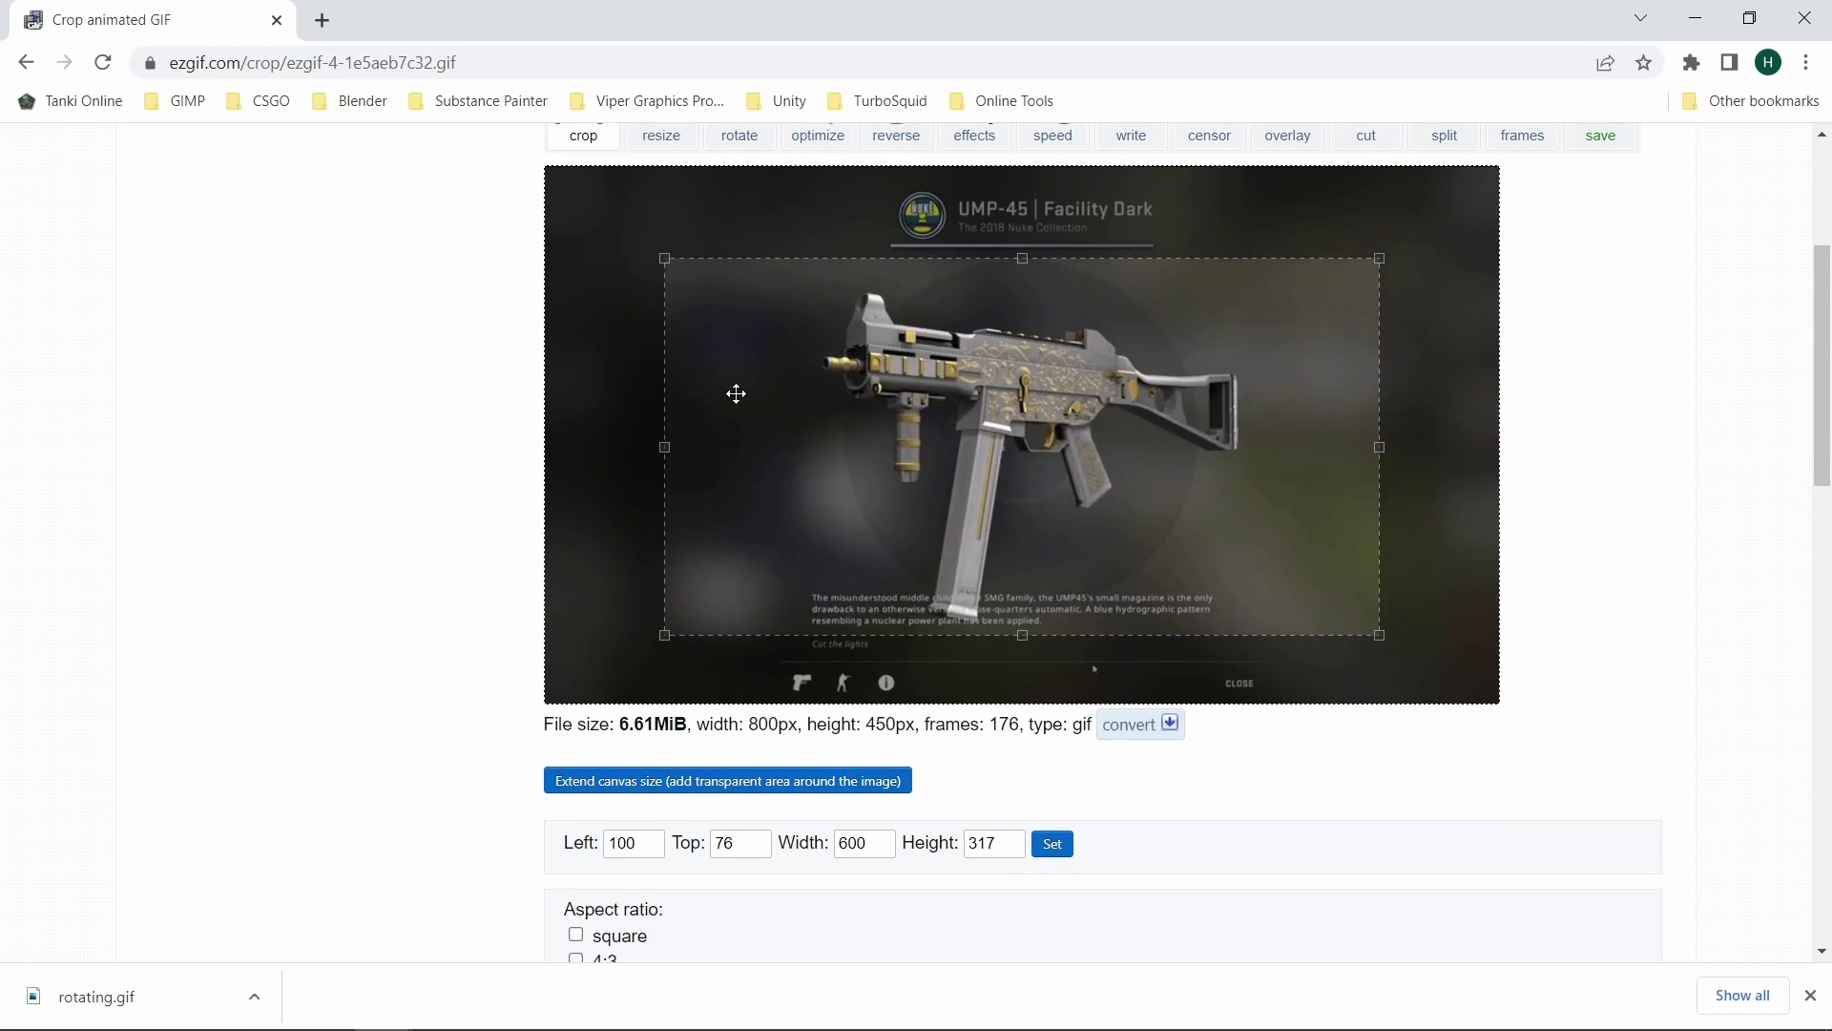
left_click_drag(666, 446, 597, 447)
left_click_drag(1381, 446, 1455, 442)
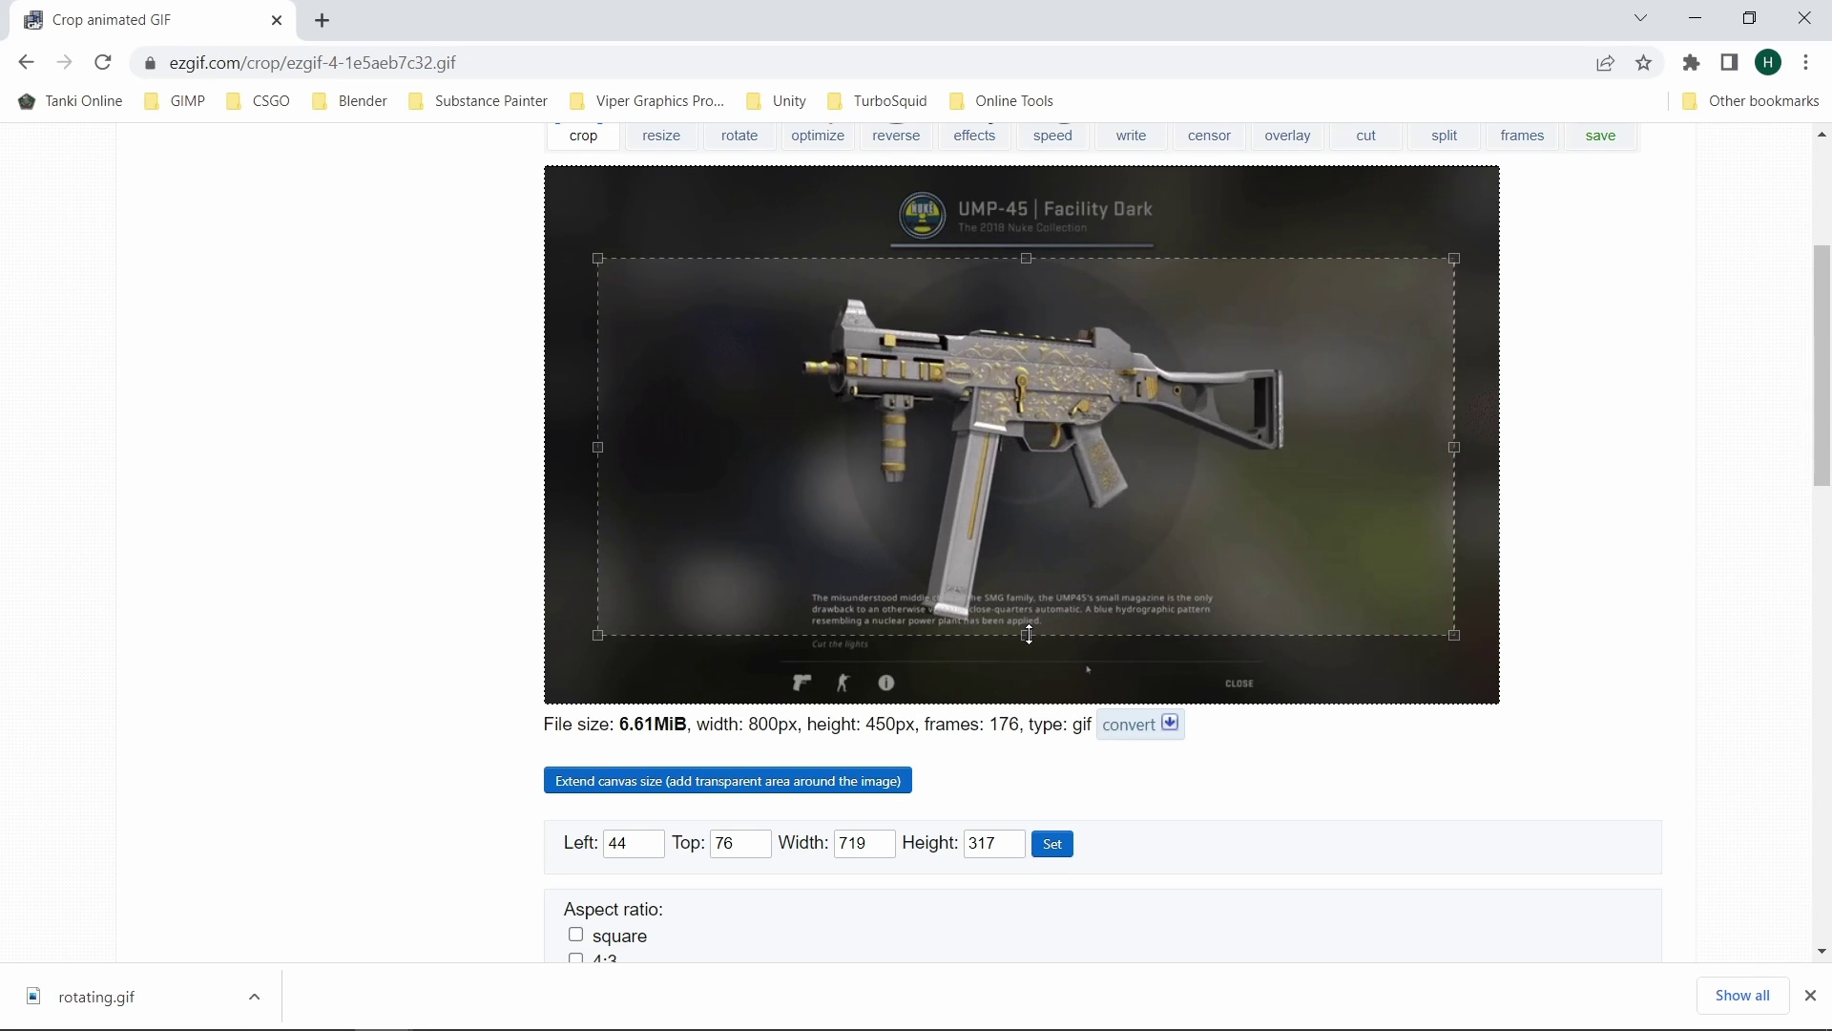
left_click_drag(1026, 633, 1035, 624)
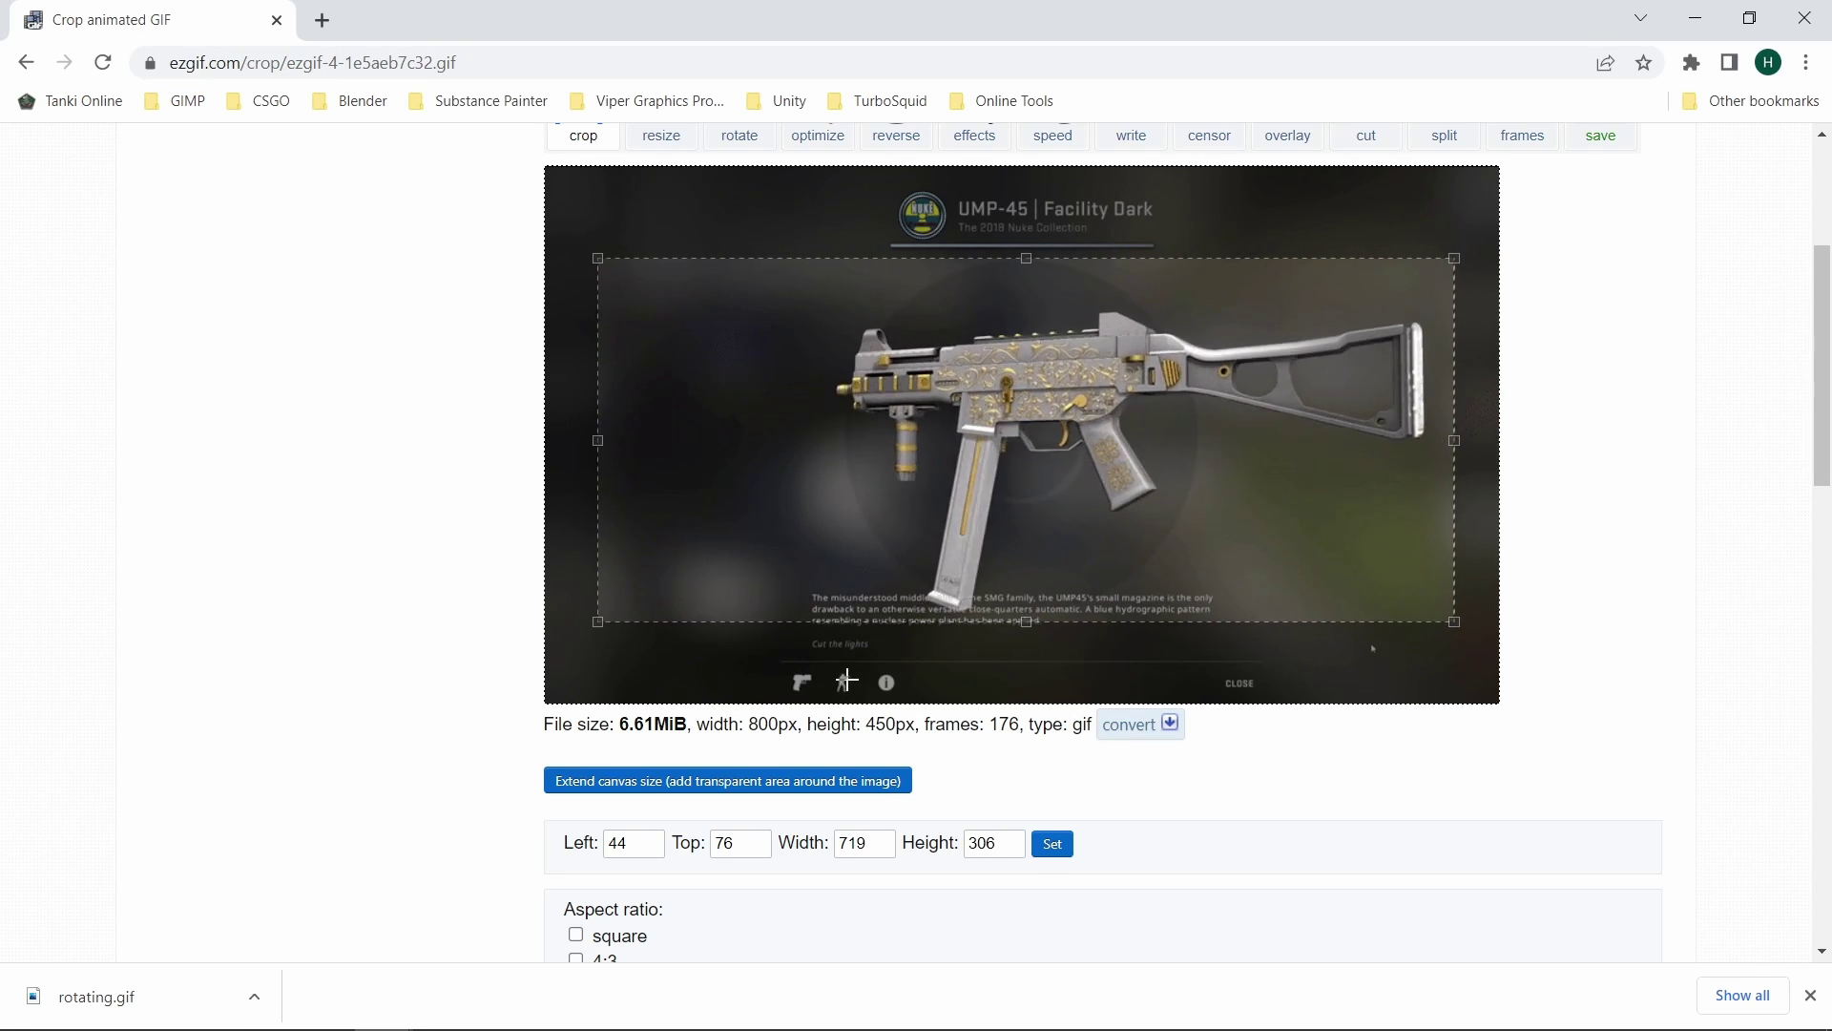
scroll(846, 680, "down", 5)
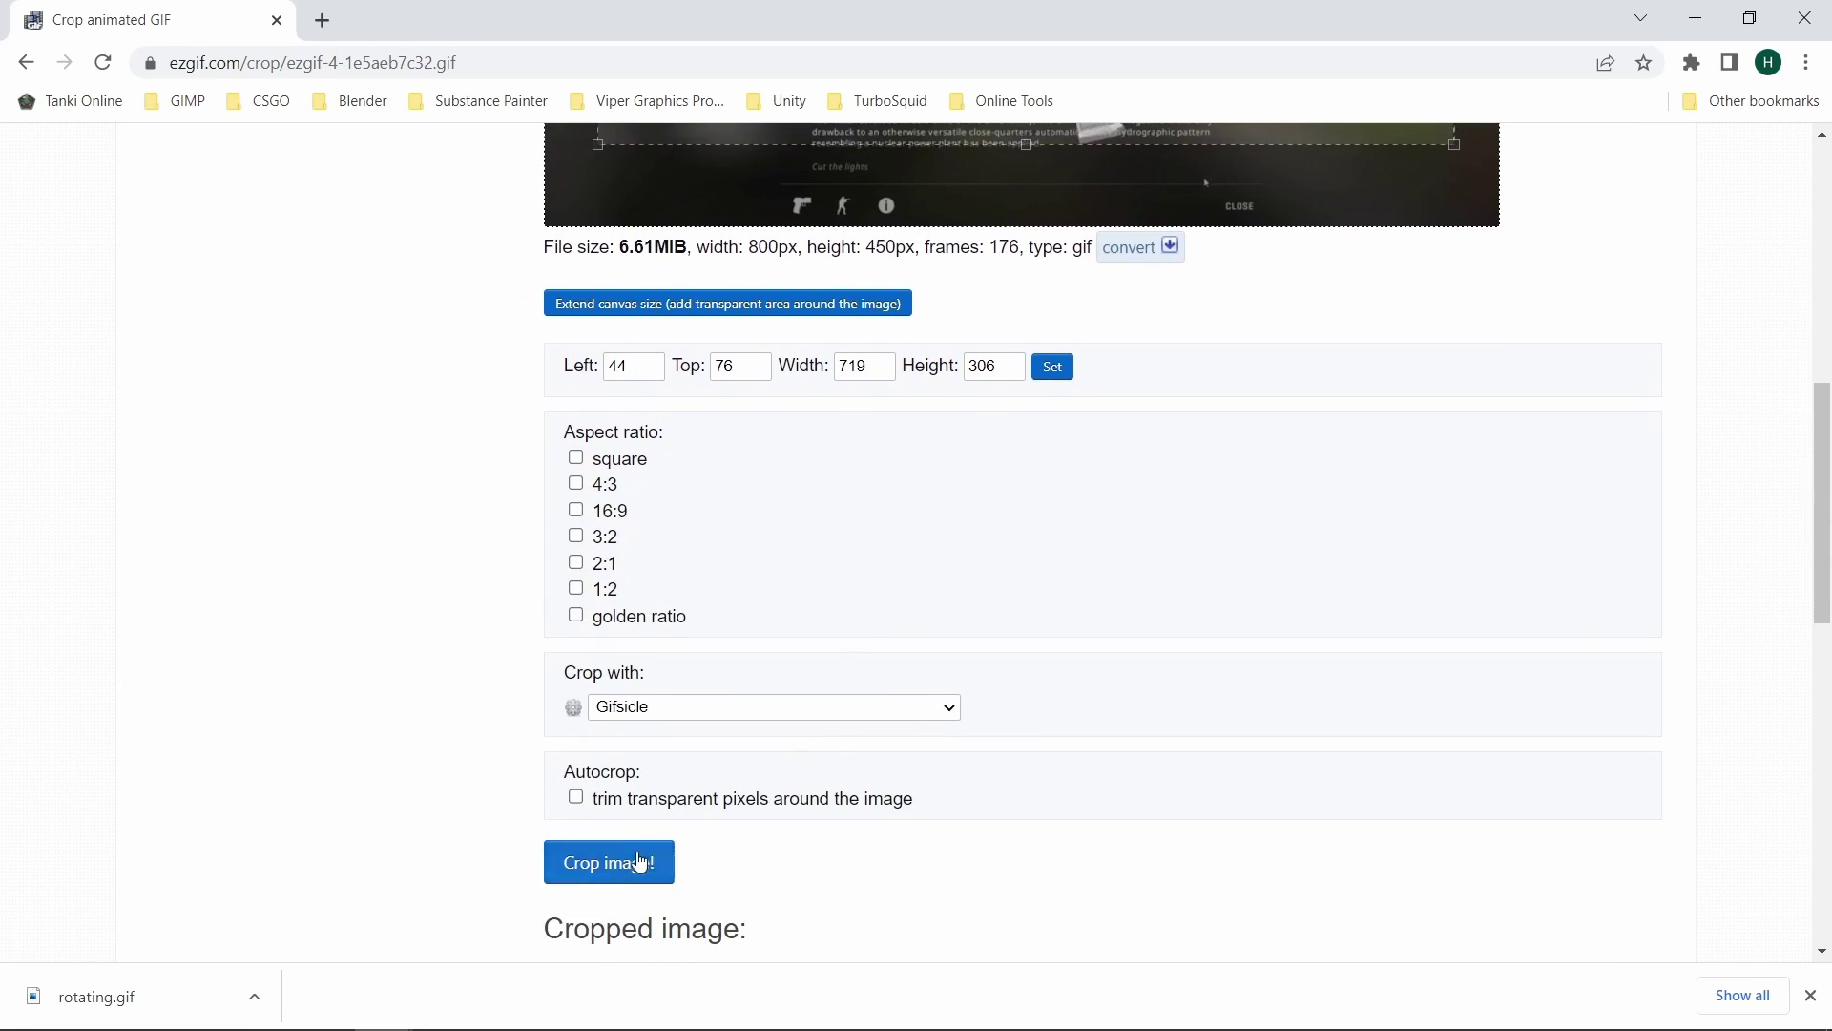
left_click(640, 864)
scroll(331, 691, "down", 6)
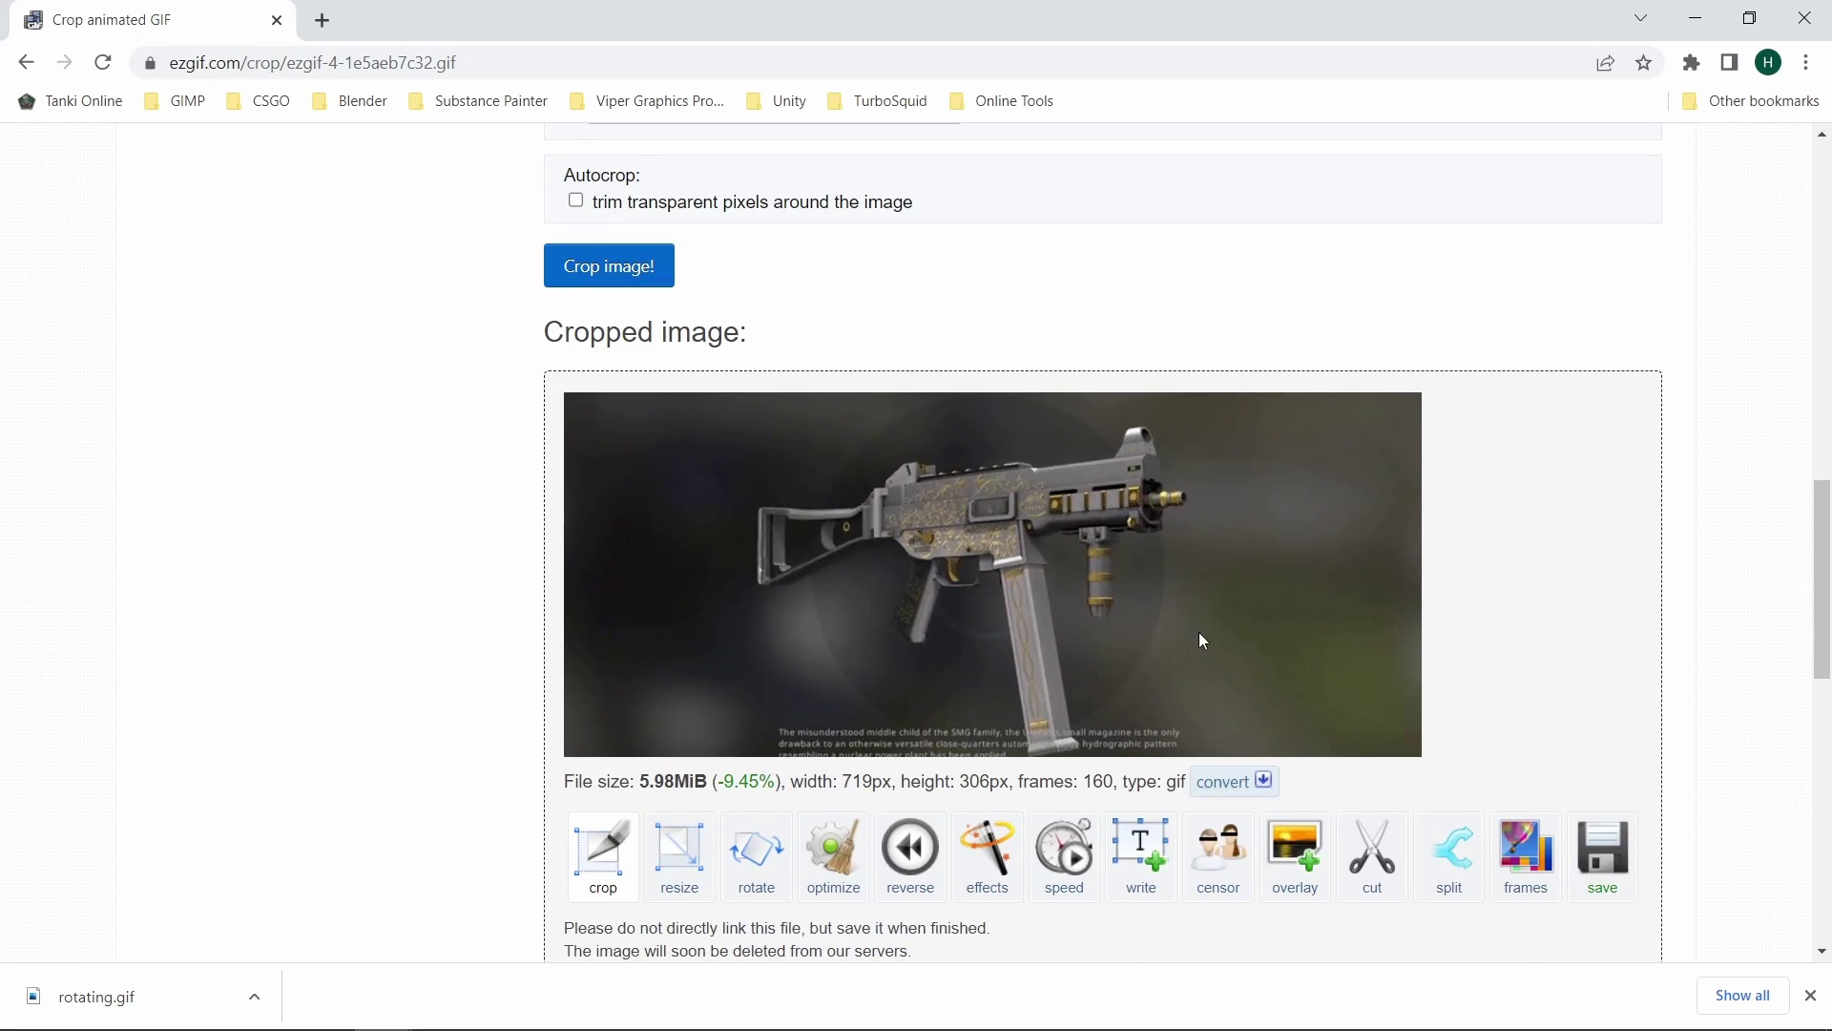
right_click(1286, 638)
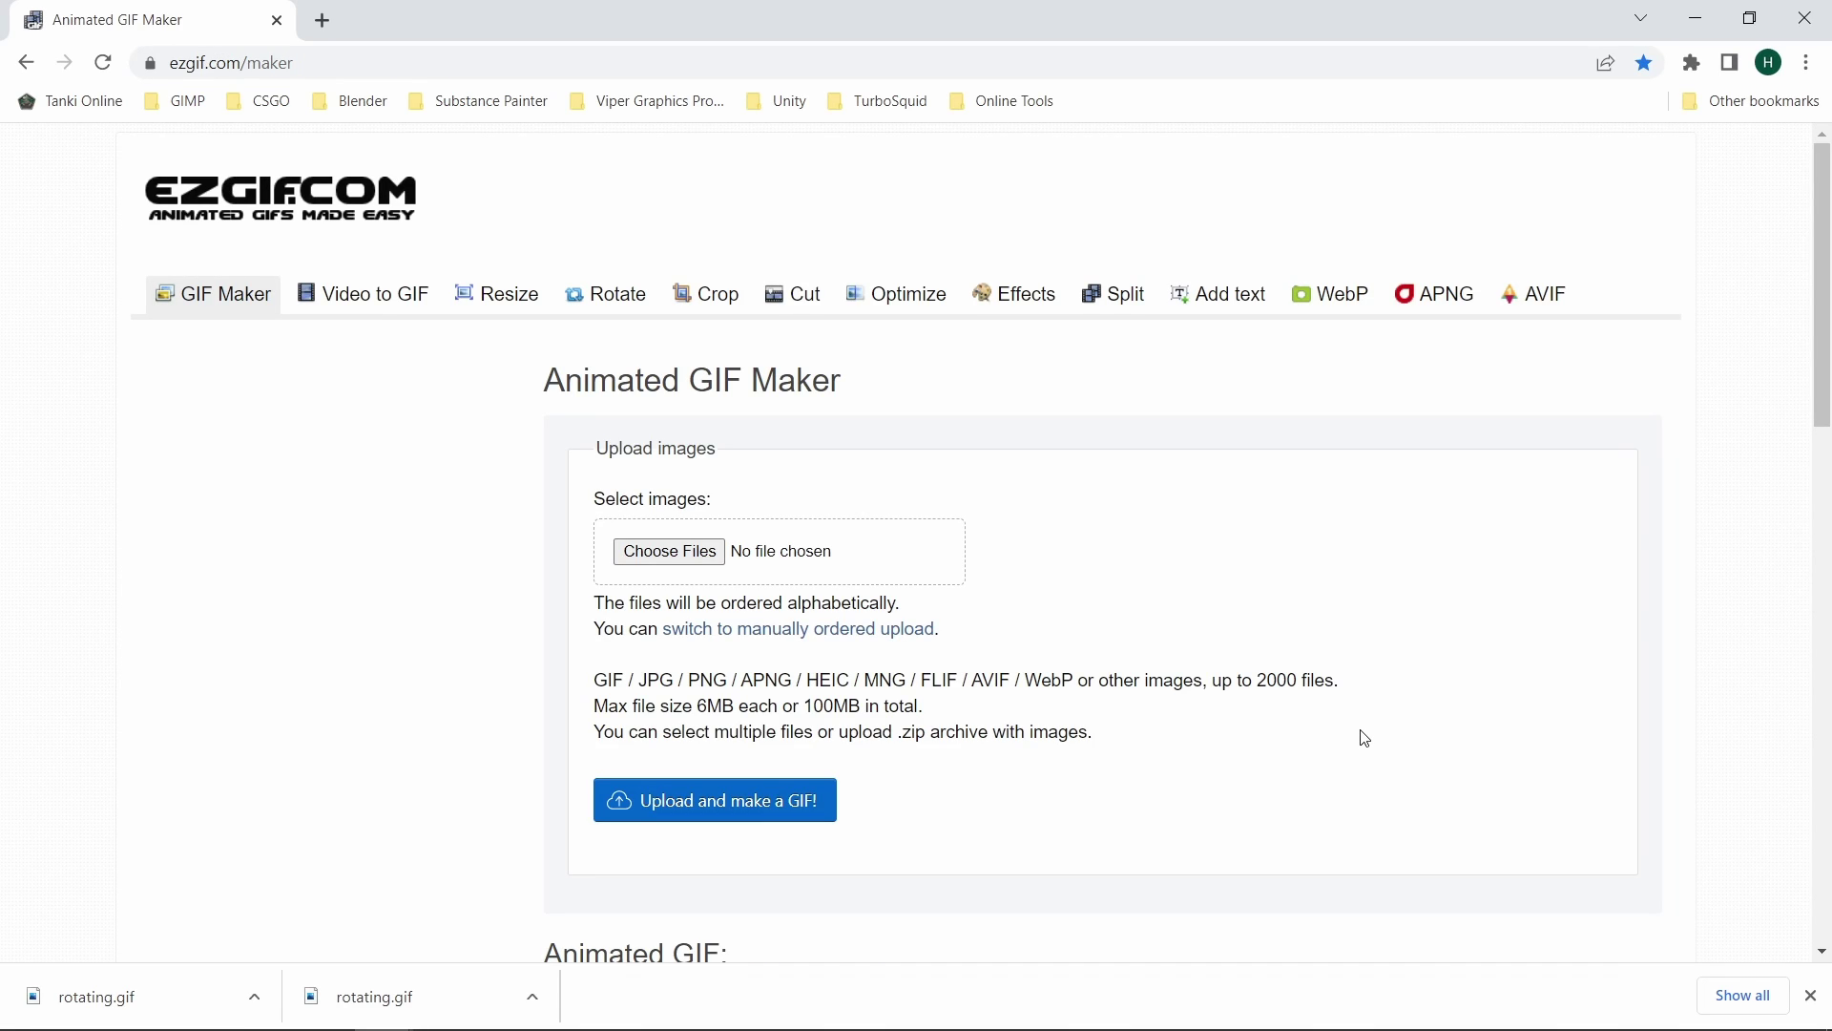
Upload the twelve sequential gun screenshots from Pictures to ezgif's GIF Maker
left_click(669, 552)
left_click(840, 191)
scroll(789, 471, "down", 2)
left_click(789, 471)
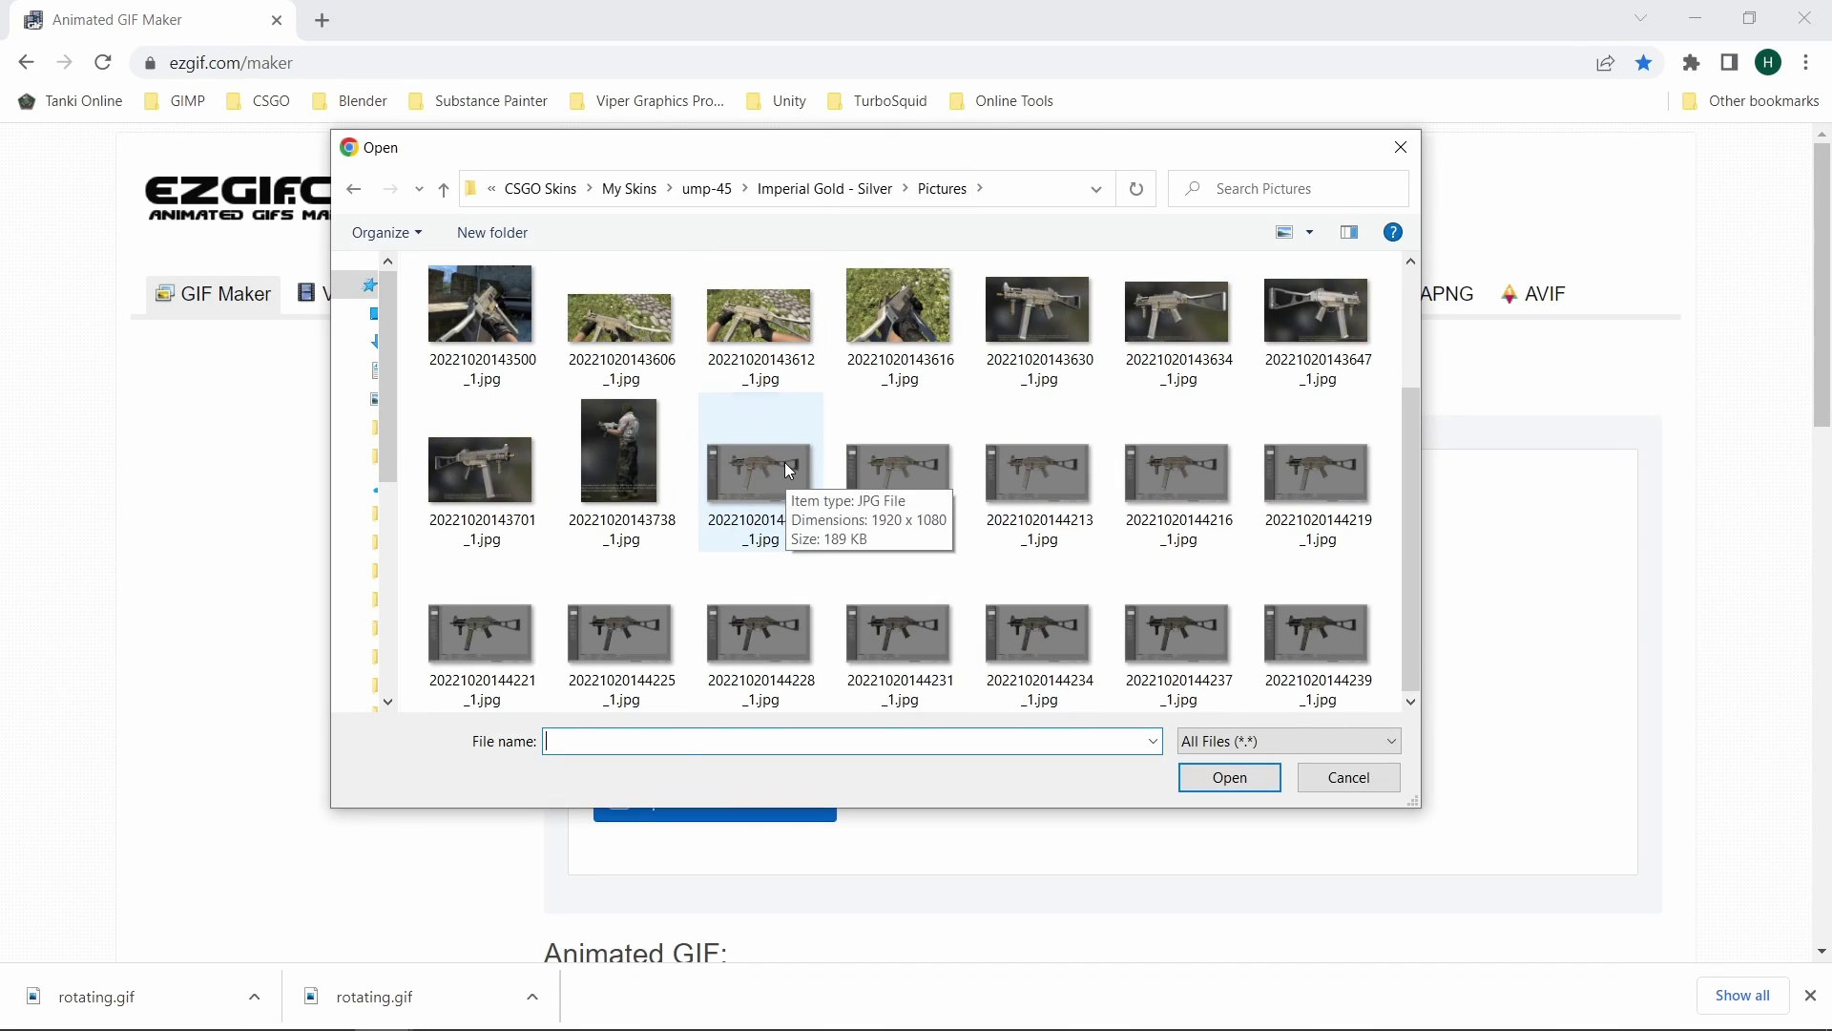
left_click(1309, 632, "shift")
left_click(1221, 775)
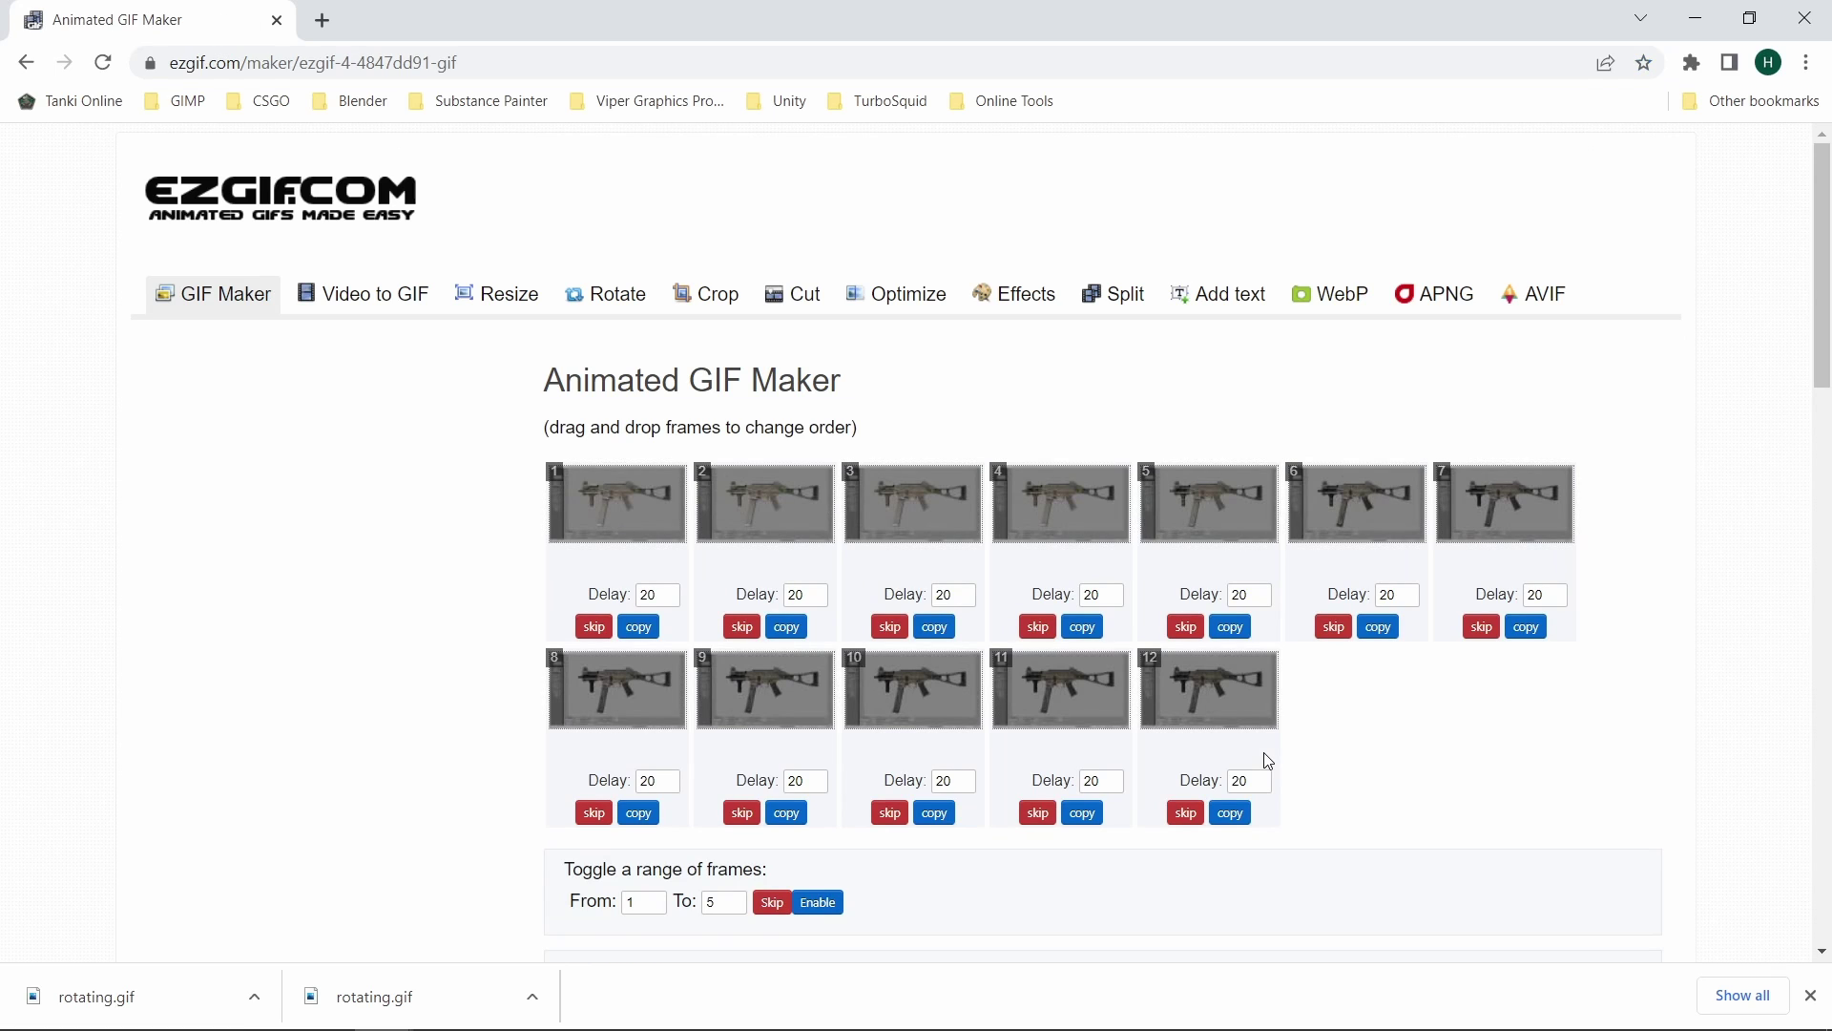
Build the 12-frame animated GIF and send it to the crop tool
scroll(1280, 753, "down", 5)
left_click(593, 796)
scroll(1313, 753, "down", 4)
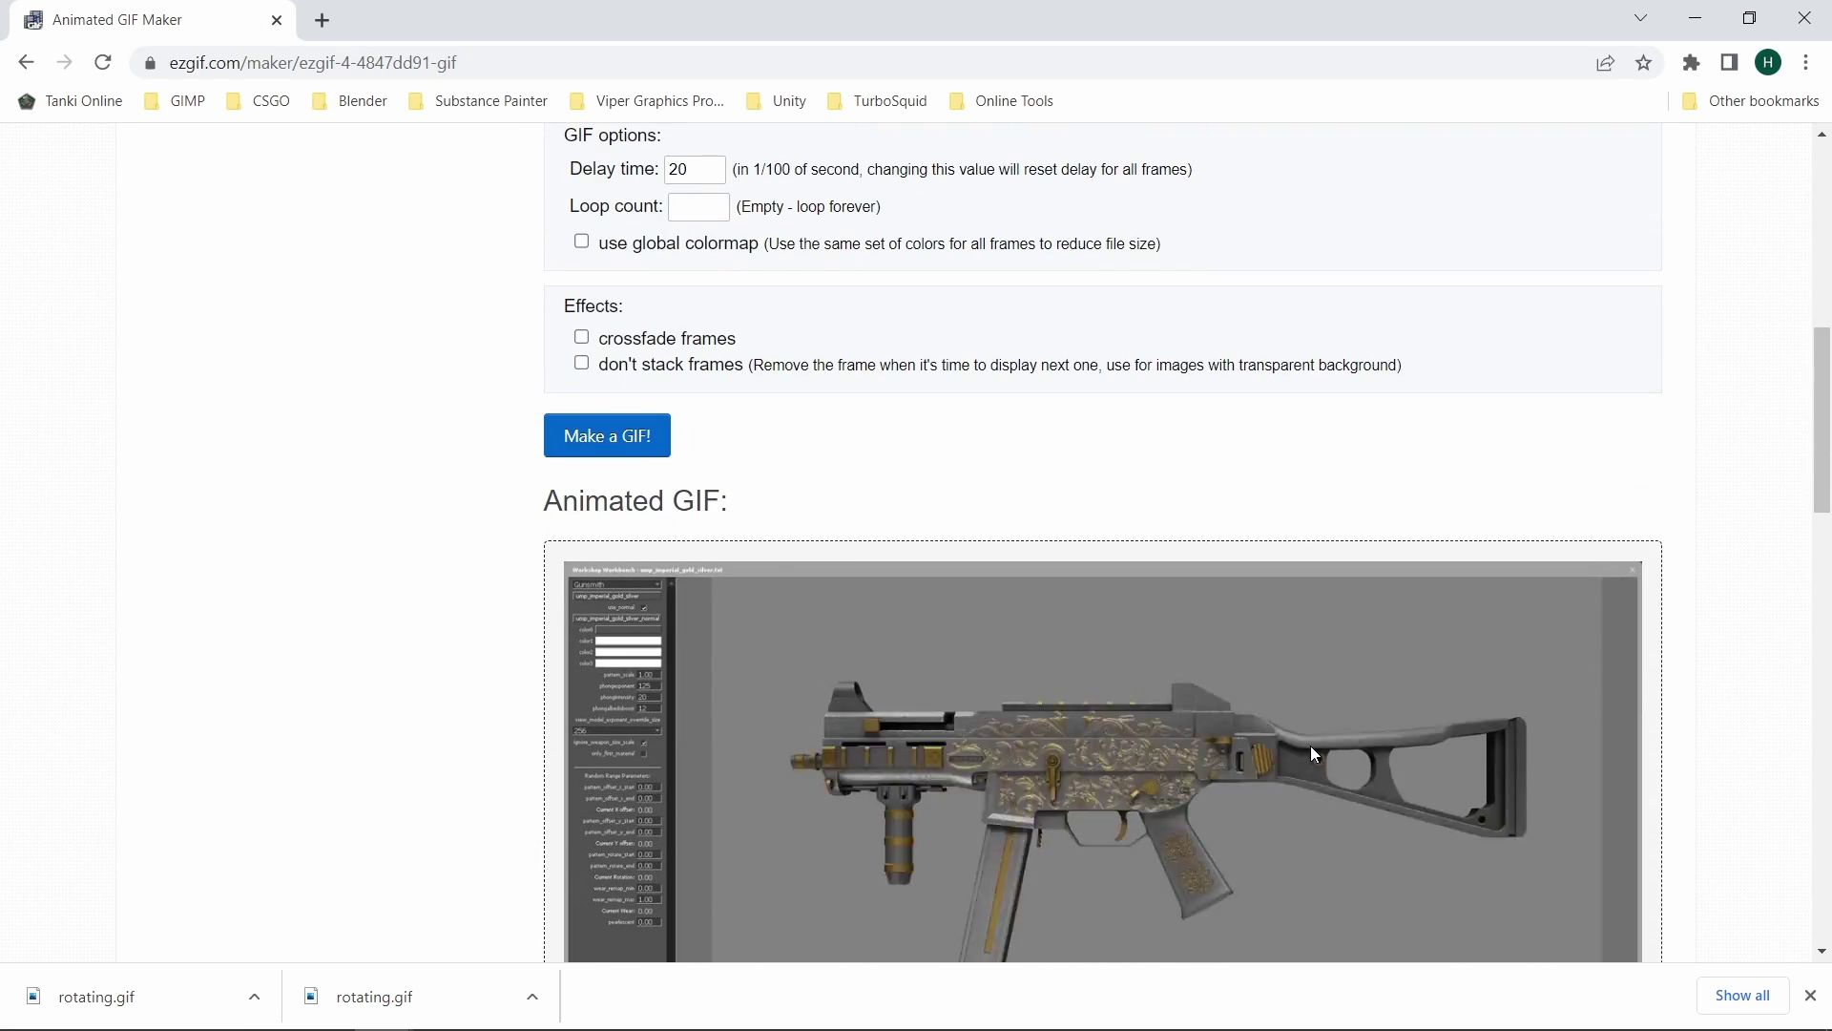
scroll(1309, 746, "down", 8)
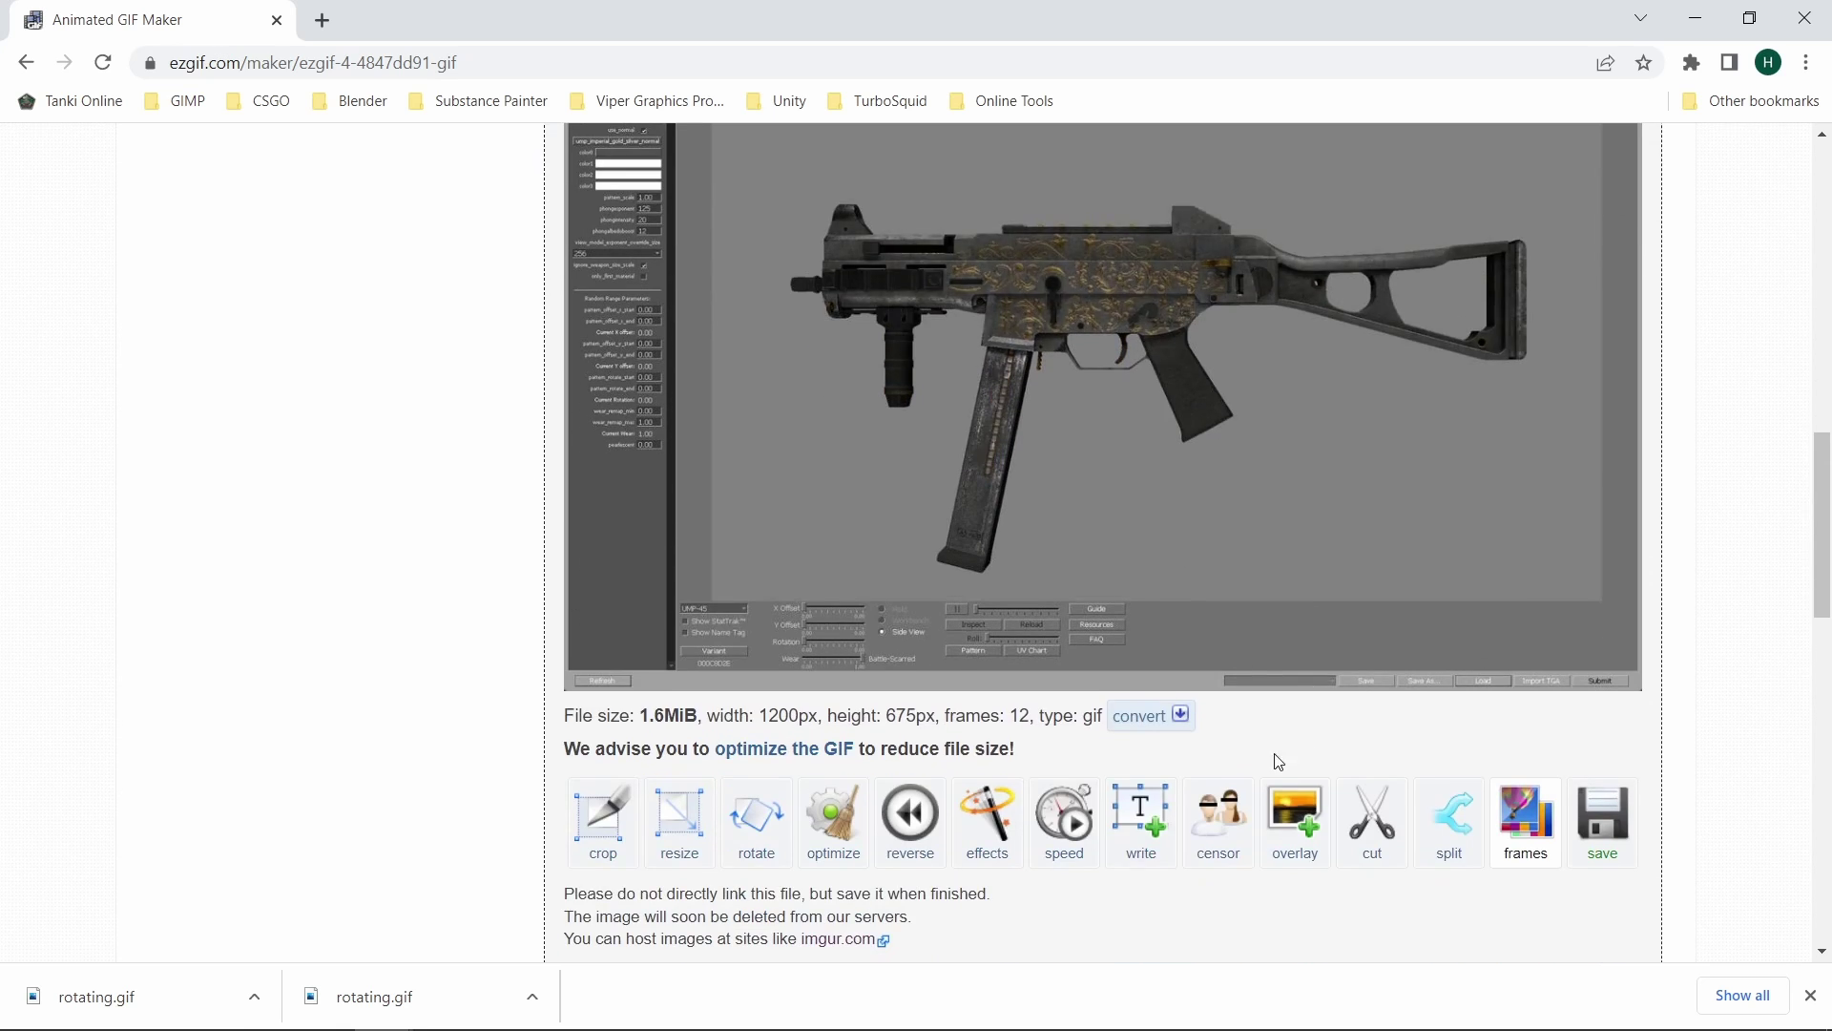
left_click(601, 817)
scroll(941, 614, "down", 9)
scroll(924, 712, "down", 5)
Drop the two gun GIFs into a new Imgur post
scroll(923, 712, "down", 1)
right_click(922, 704)
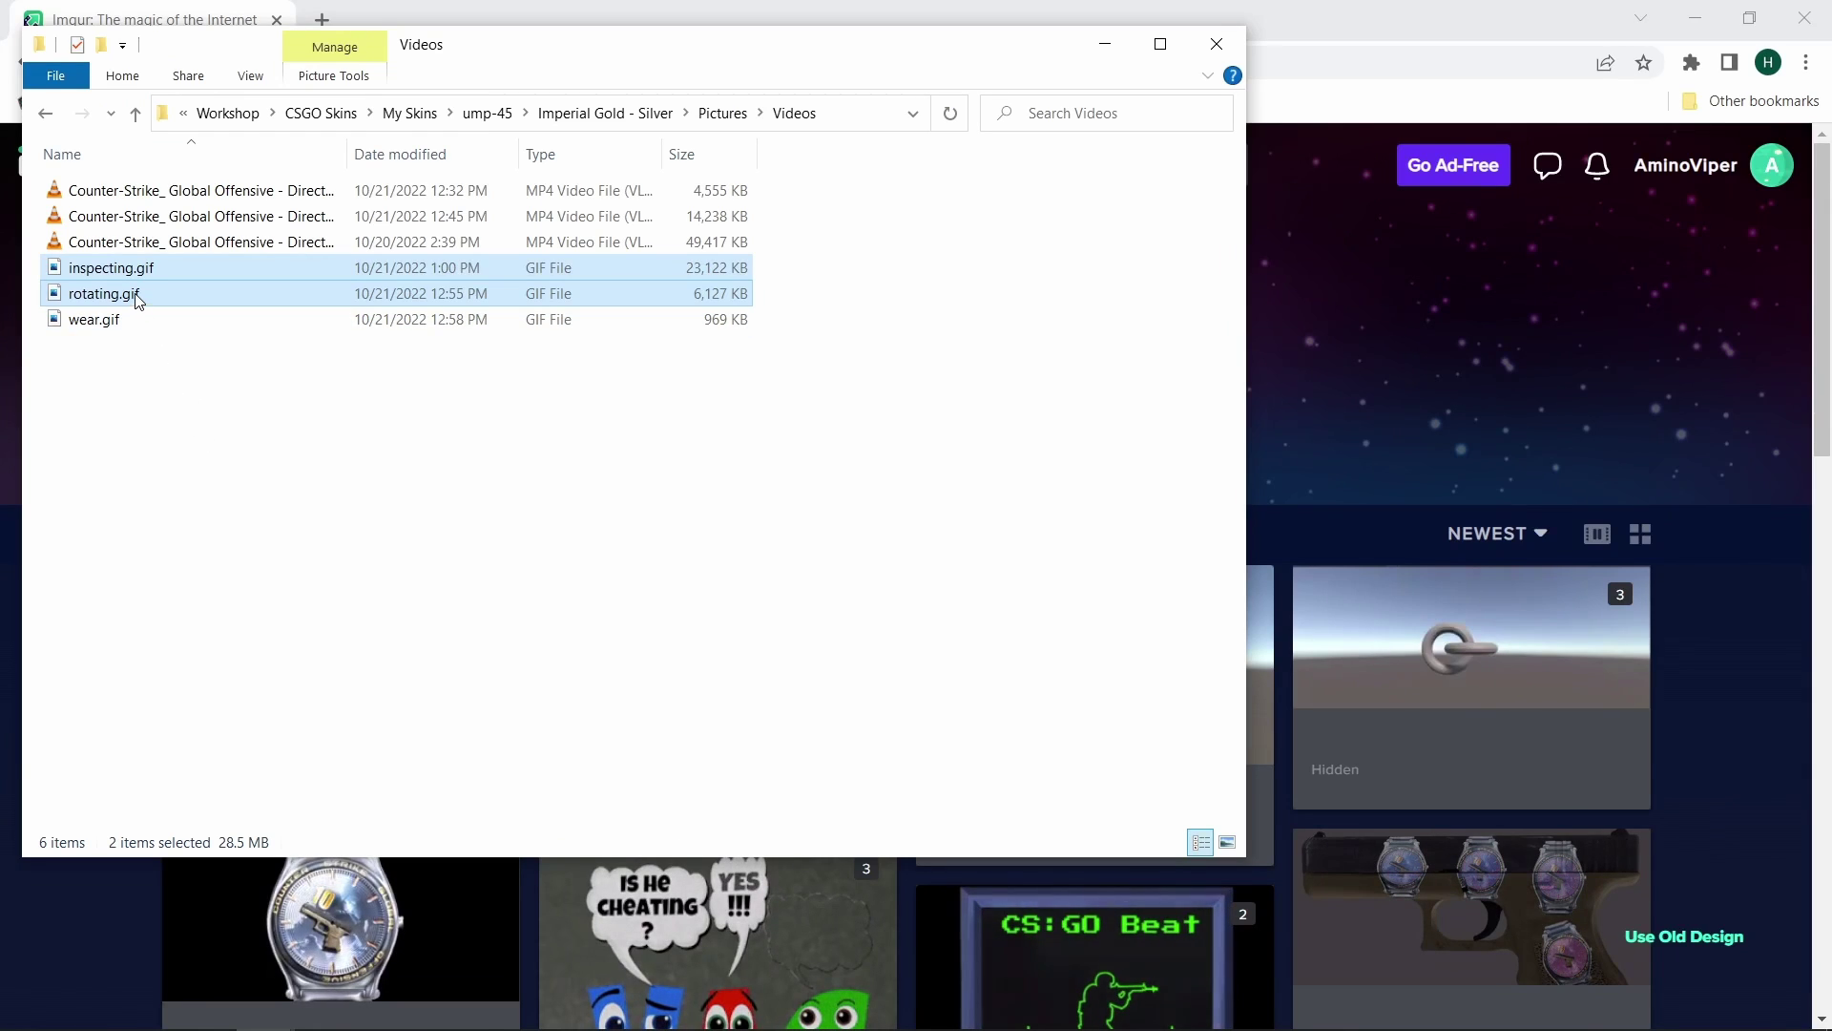
left_click_drag(126, 285, 1401, 433)
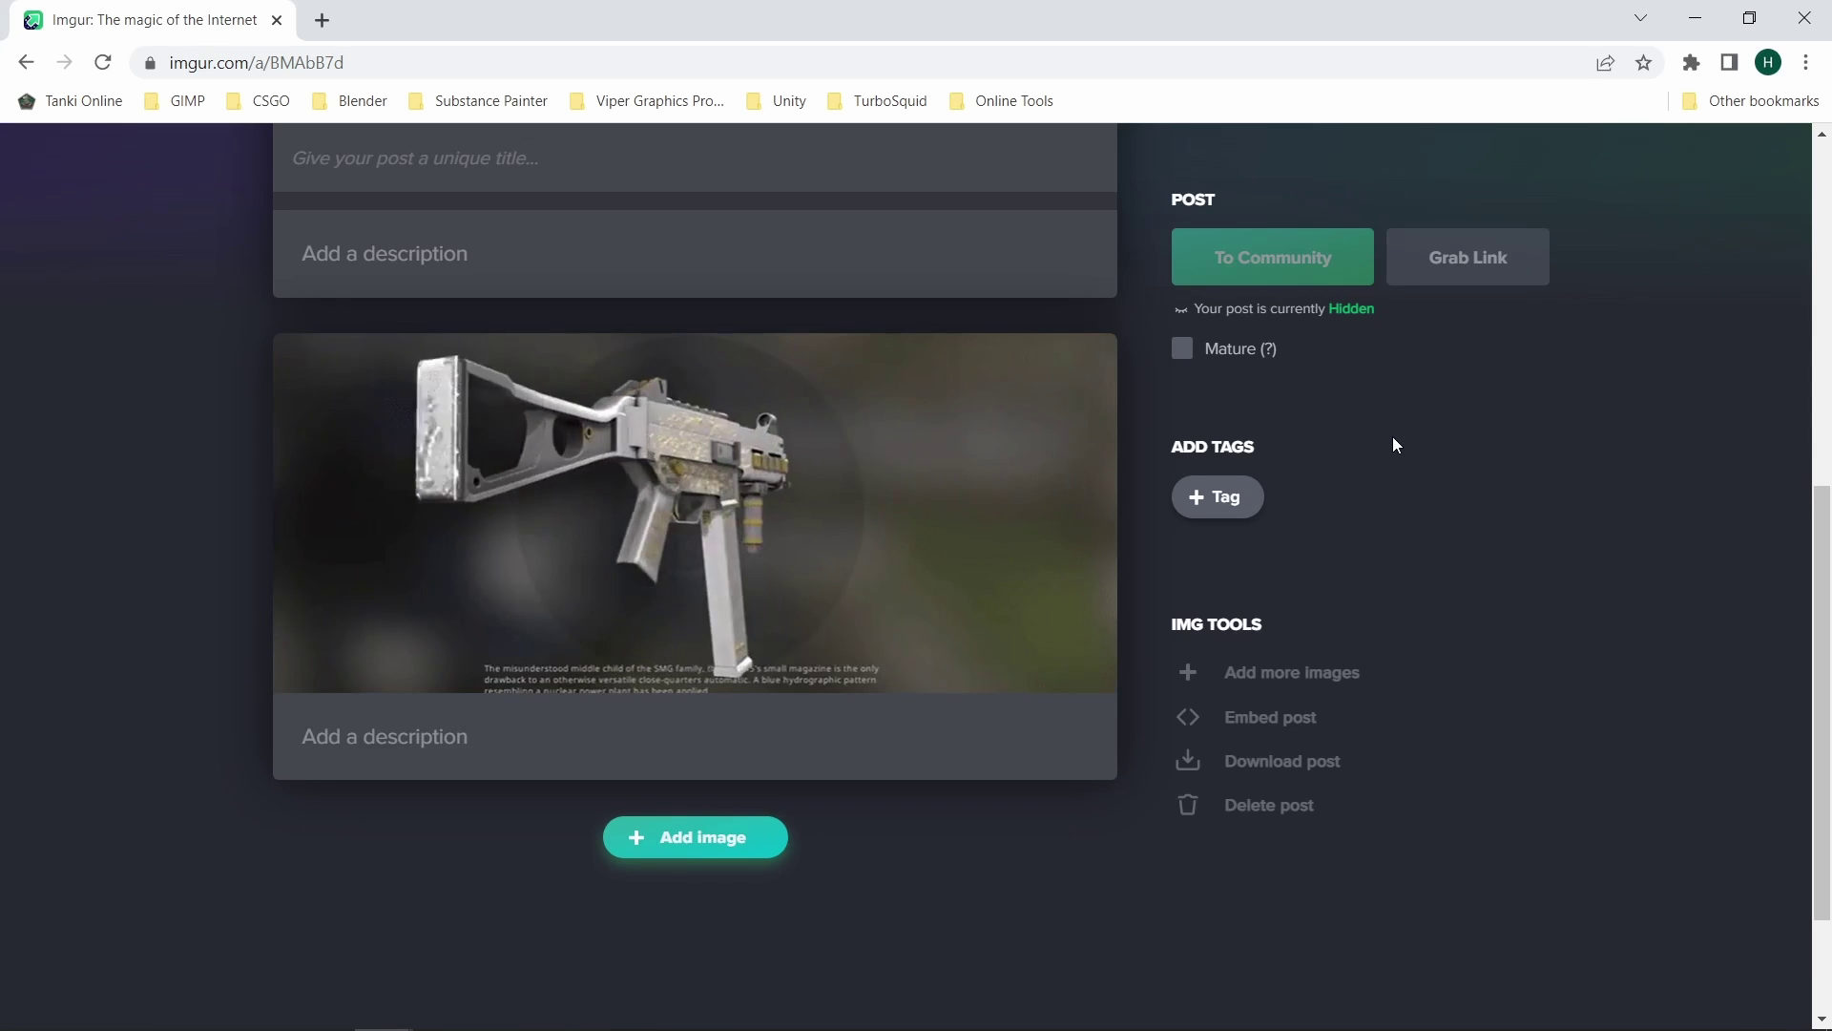
Copy the uploaded image's BBCode share link
left_click(1076, 376)
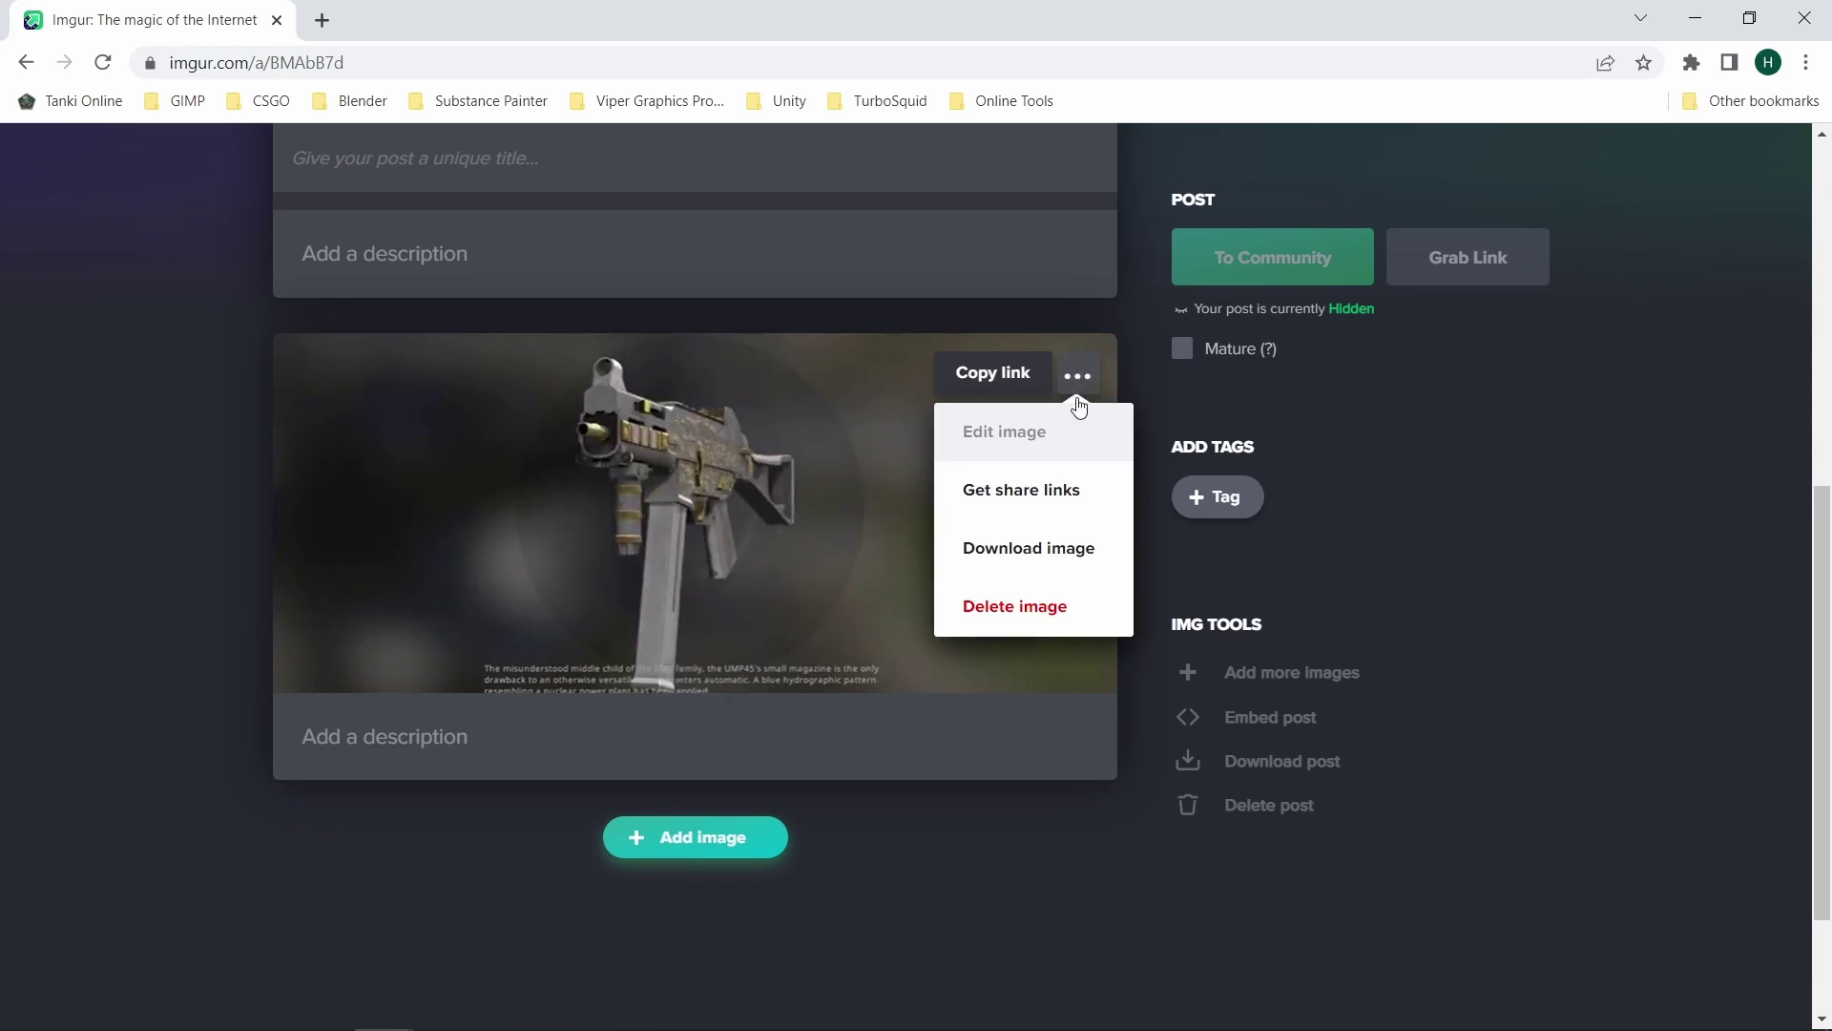
left_click(1072, 489)
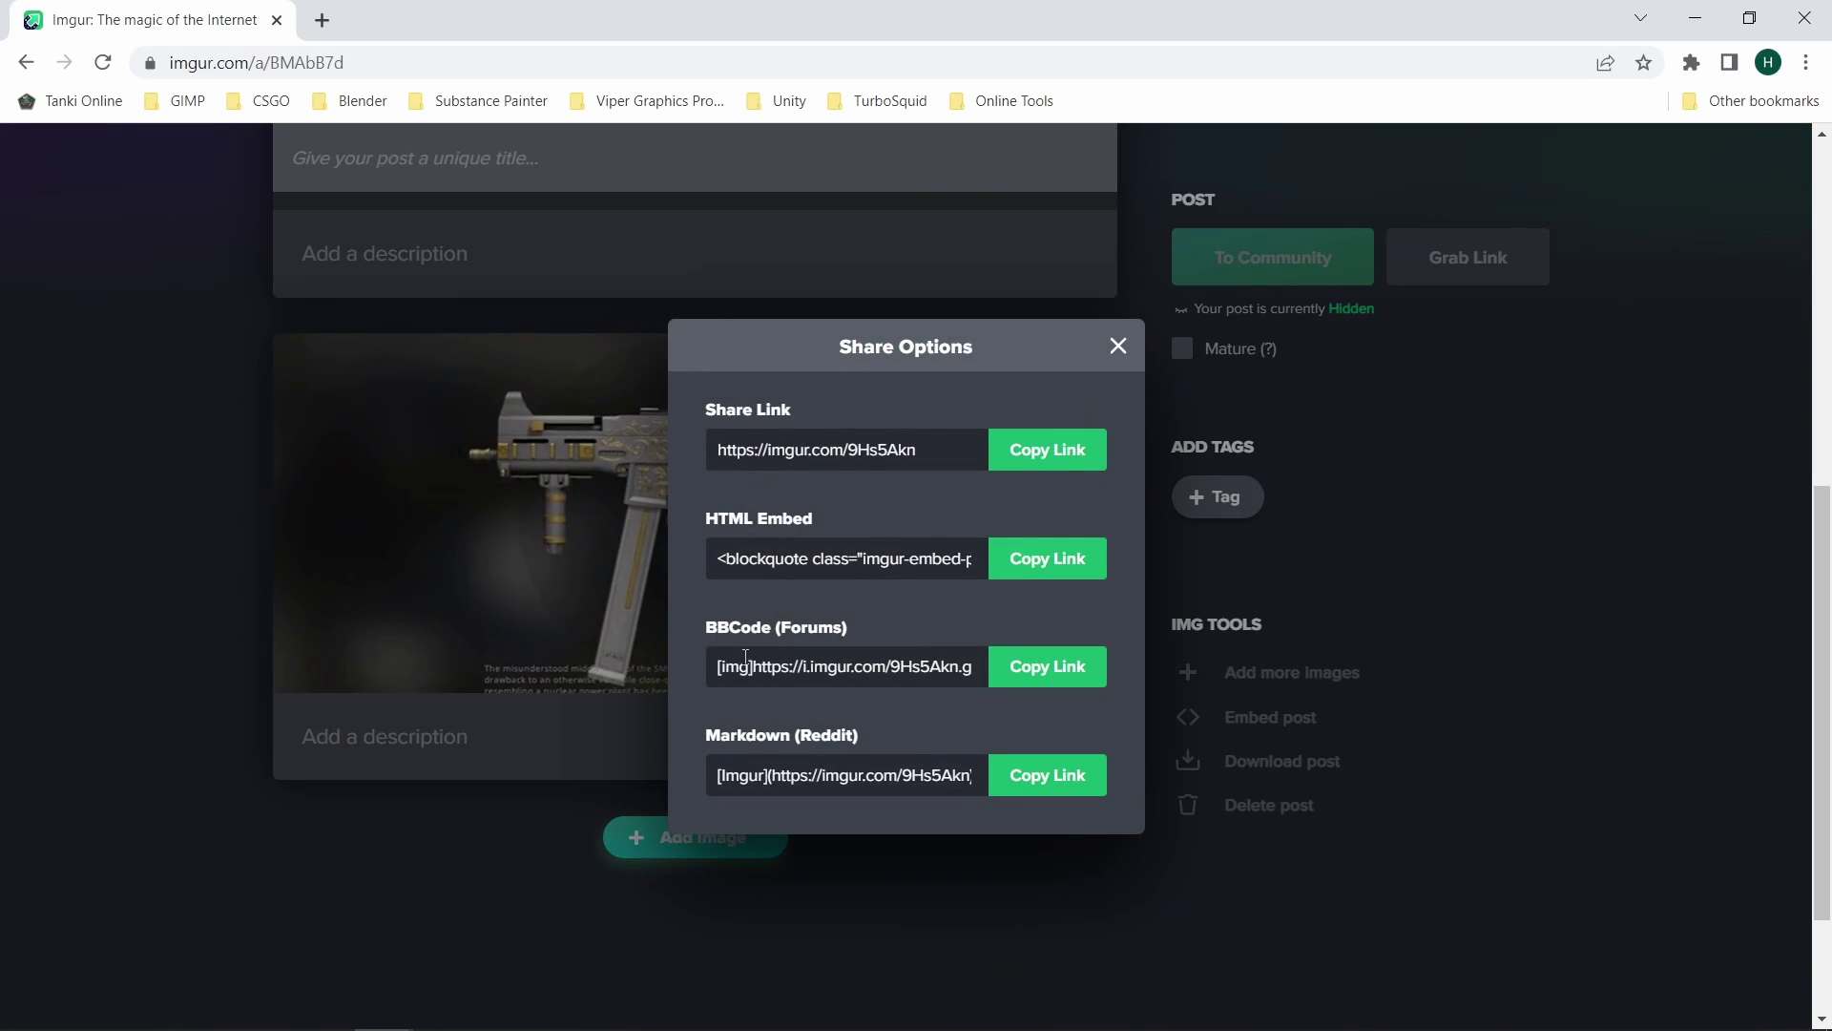
left_click(1062, 673)
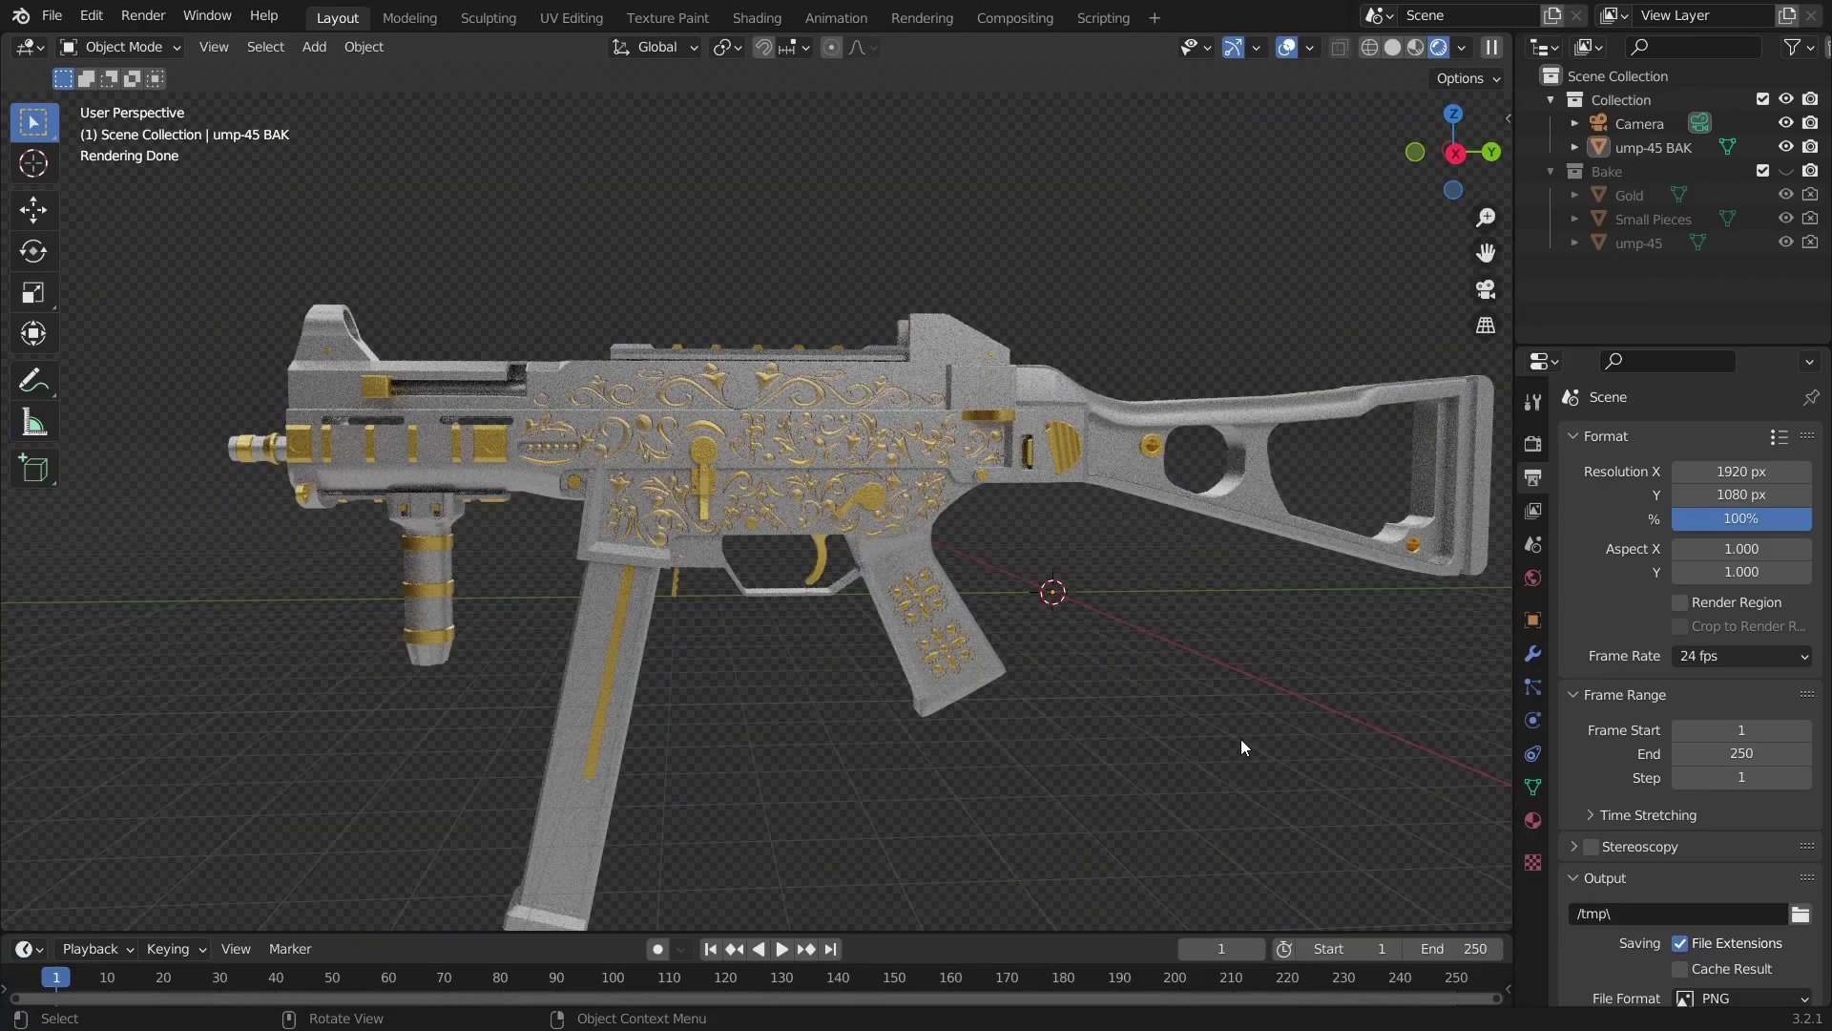
left_click_drag(1240, 739, 802, 687)
scroll(695, 712, "up", 4)
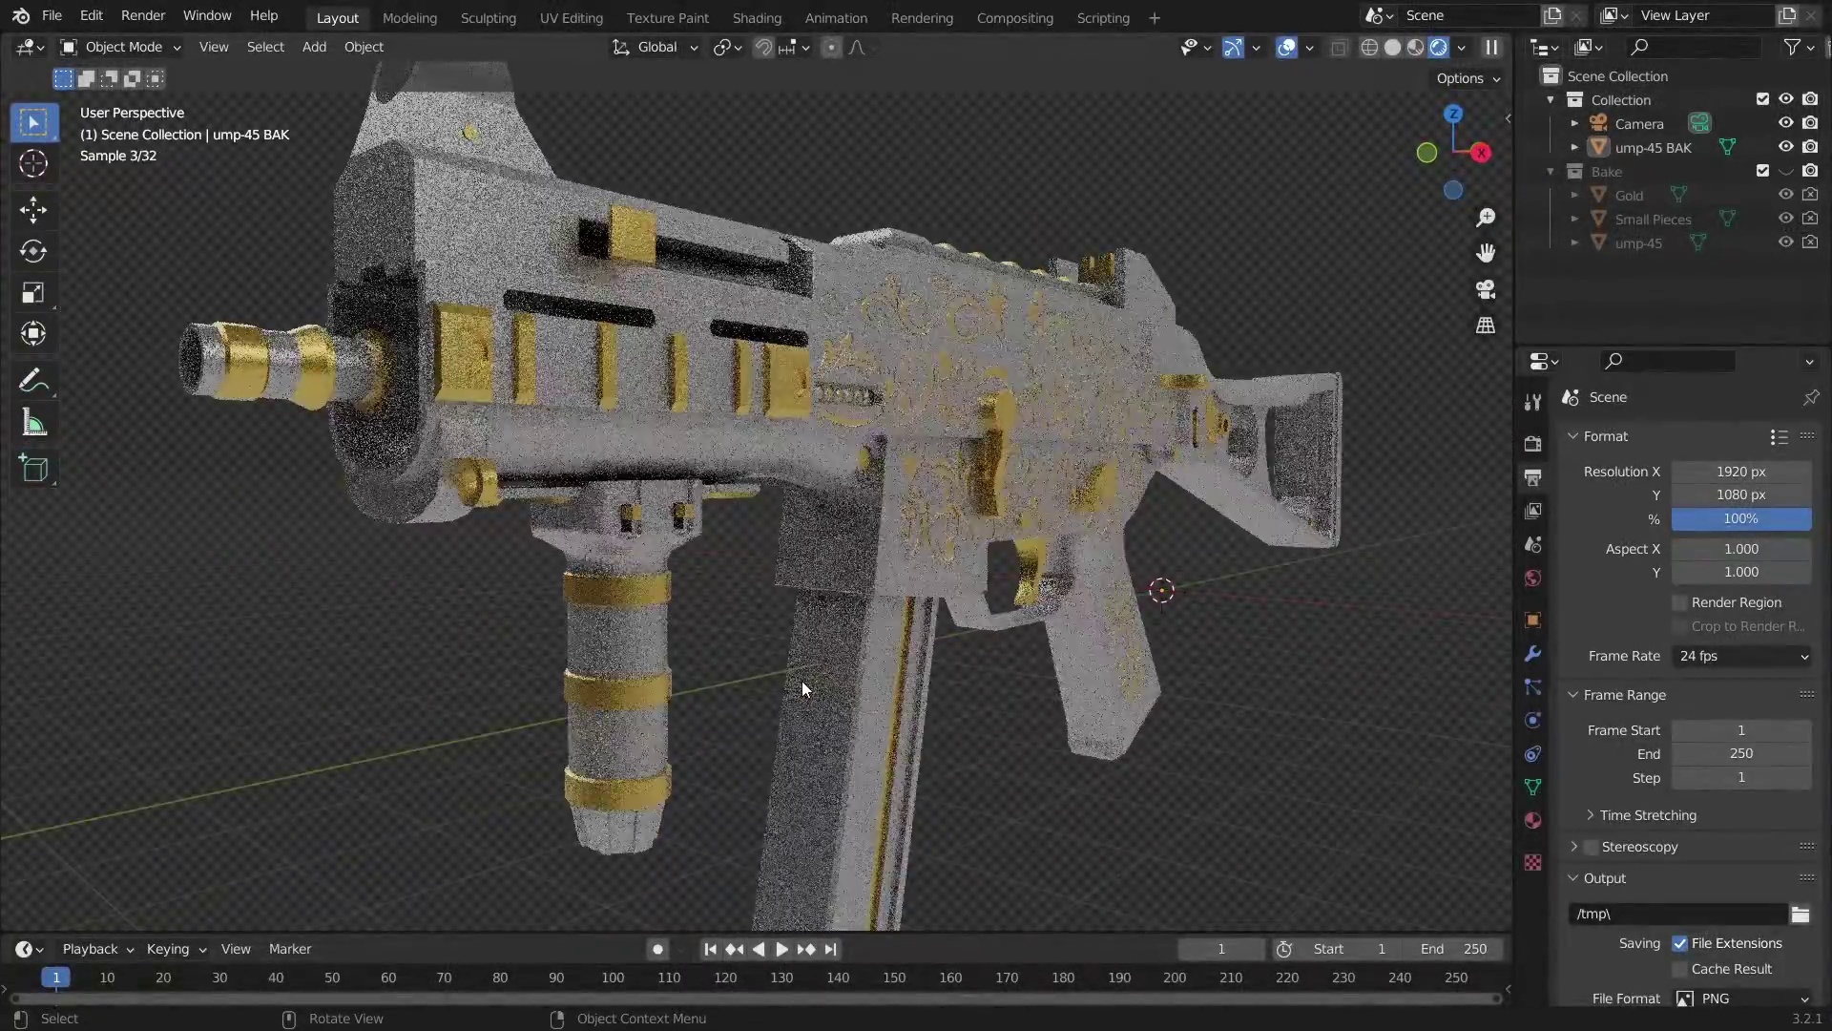
scroll(913, 685, "down", 2)
scroll(913, 685, "up", 2)
left_click_drag(914, 685, 765, 655)
scroll(764, 654, "up", 6)
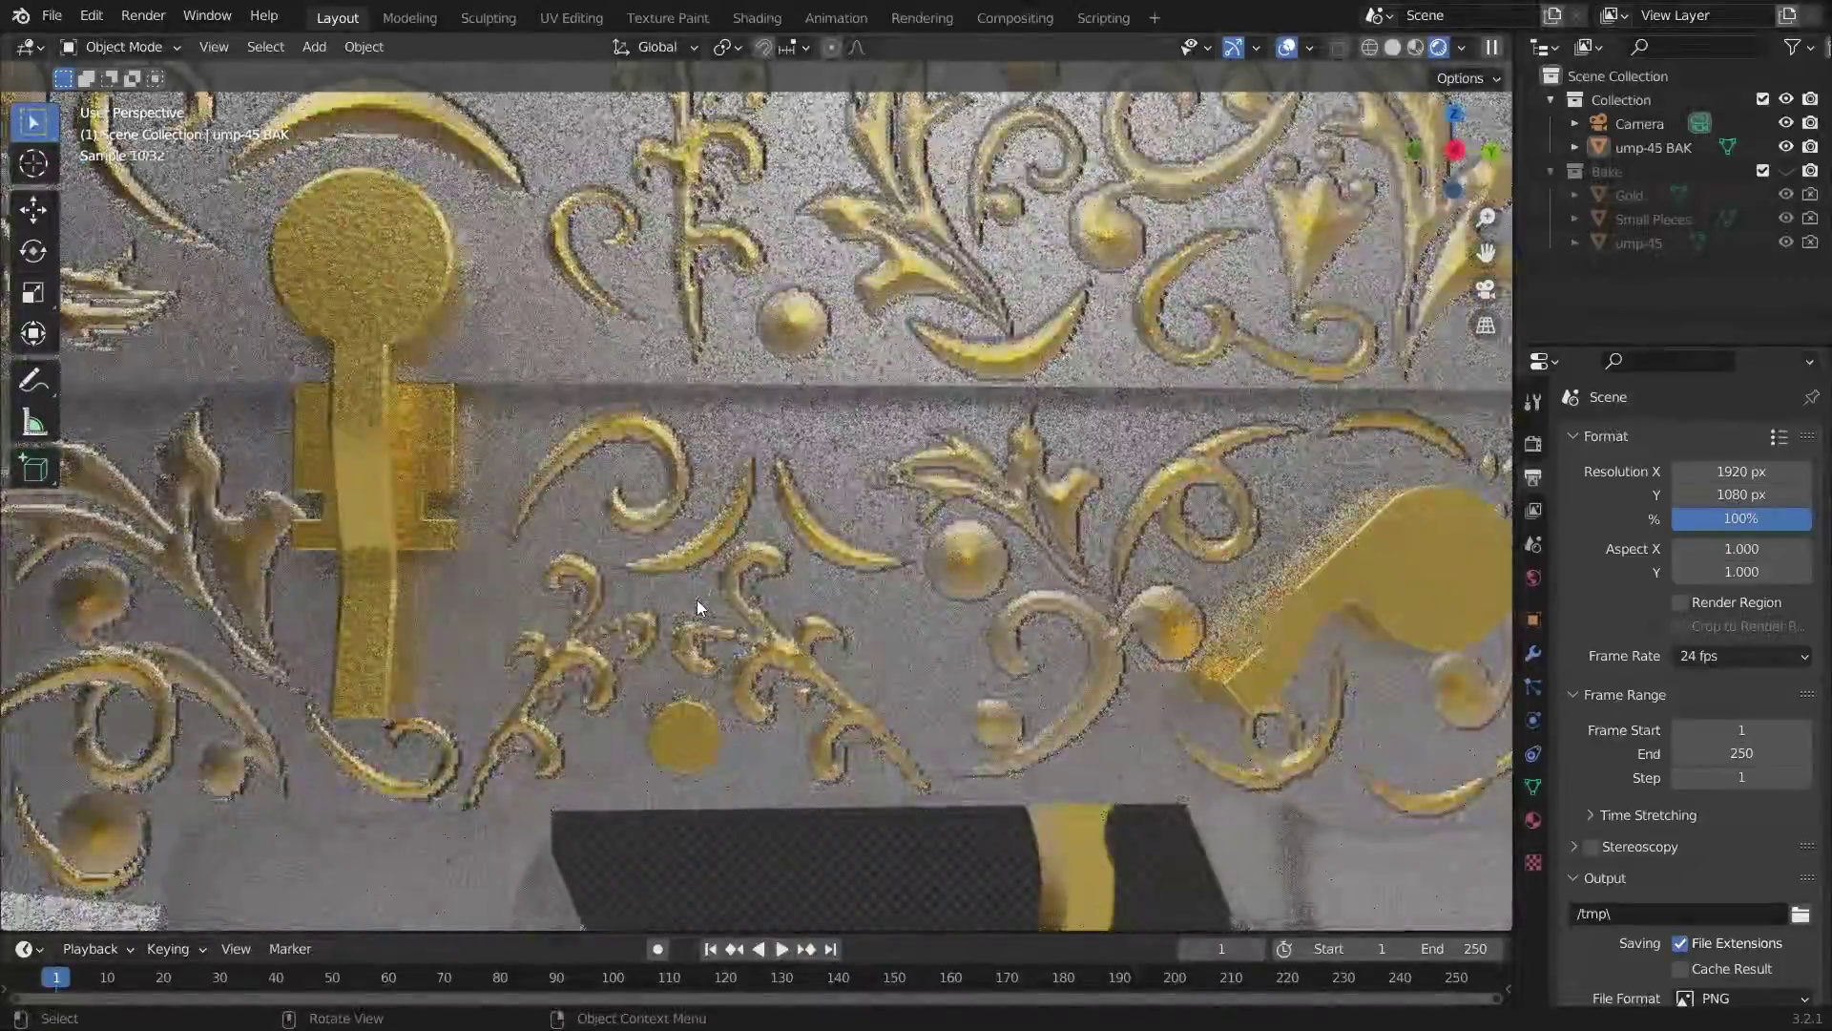
scroll(697, 599, "down", 7)
left_click_drag(696, 599, 387, 542)
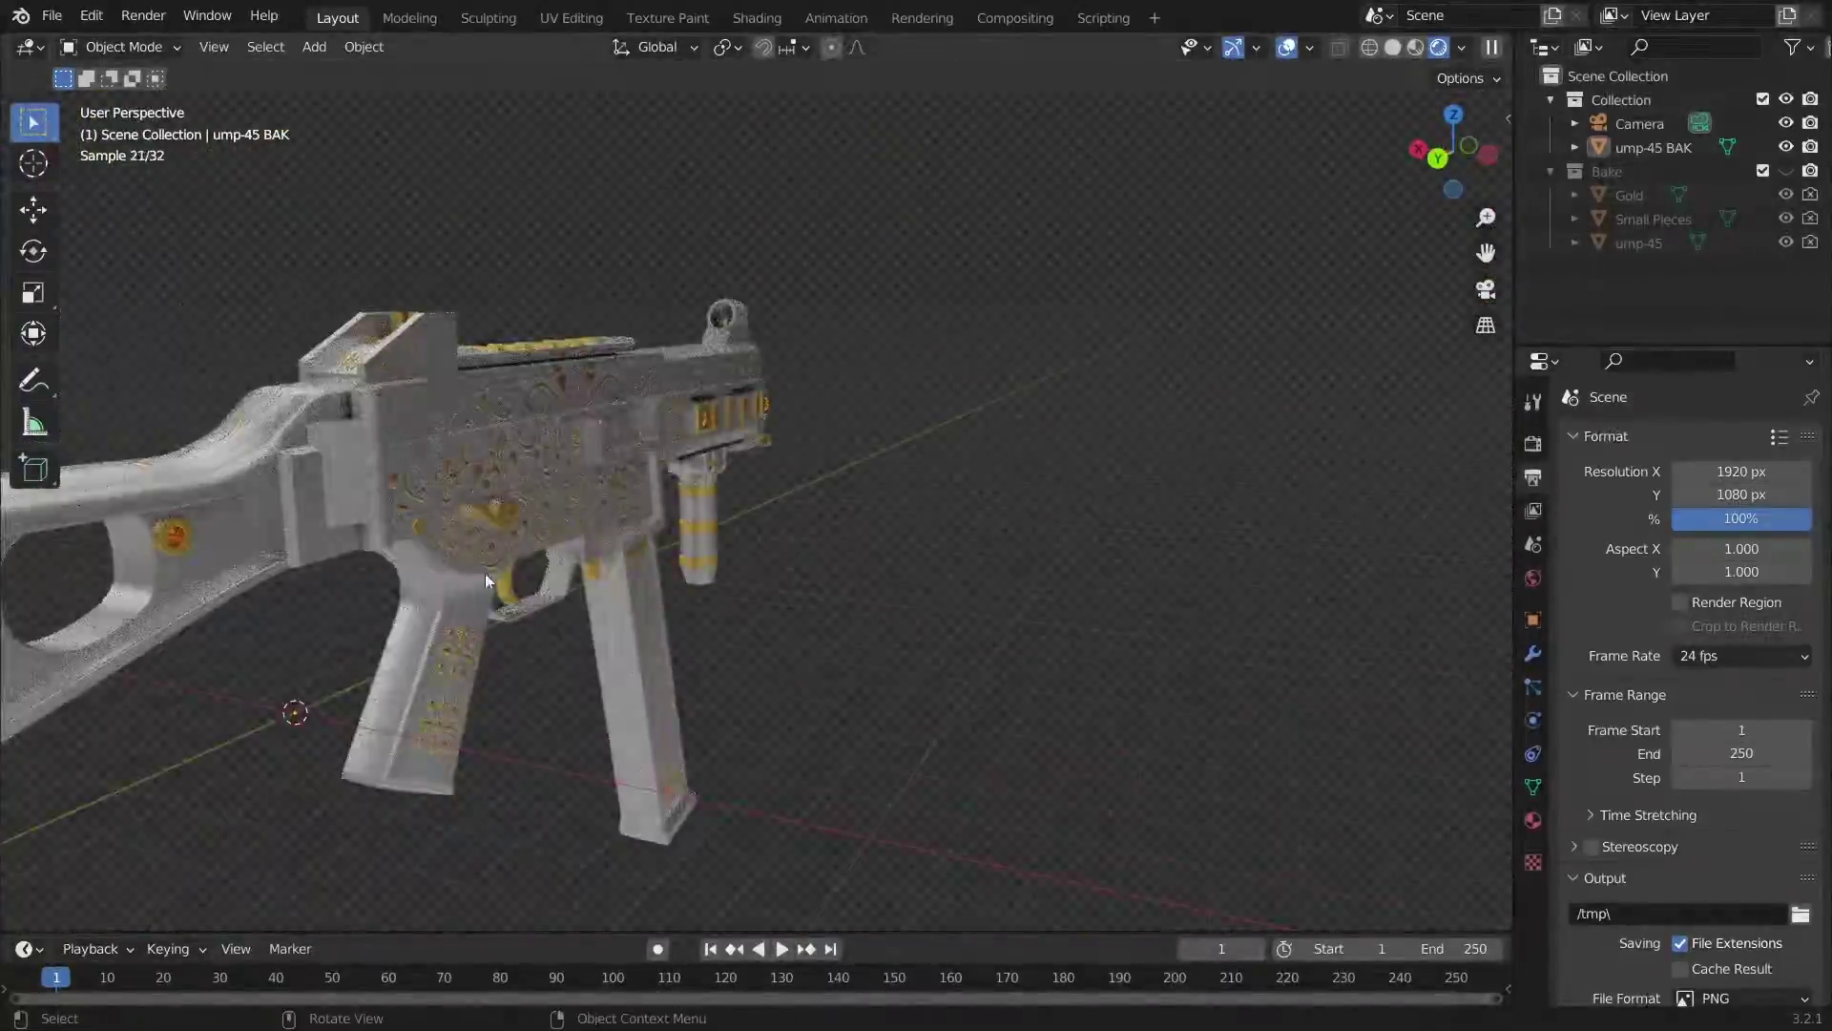
scroll(649, 534, "down", 3)
scroll(648, 534, "up", 5)
left_click_drag(649, 534, 795, 508)
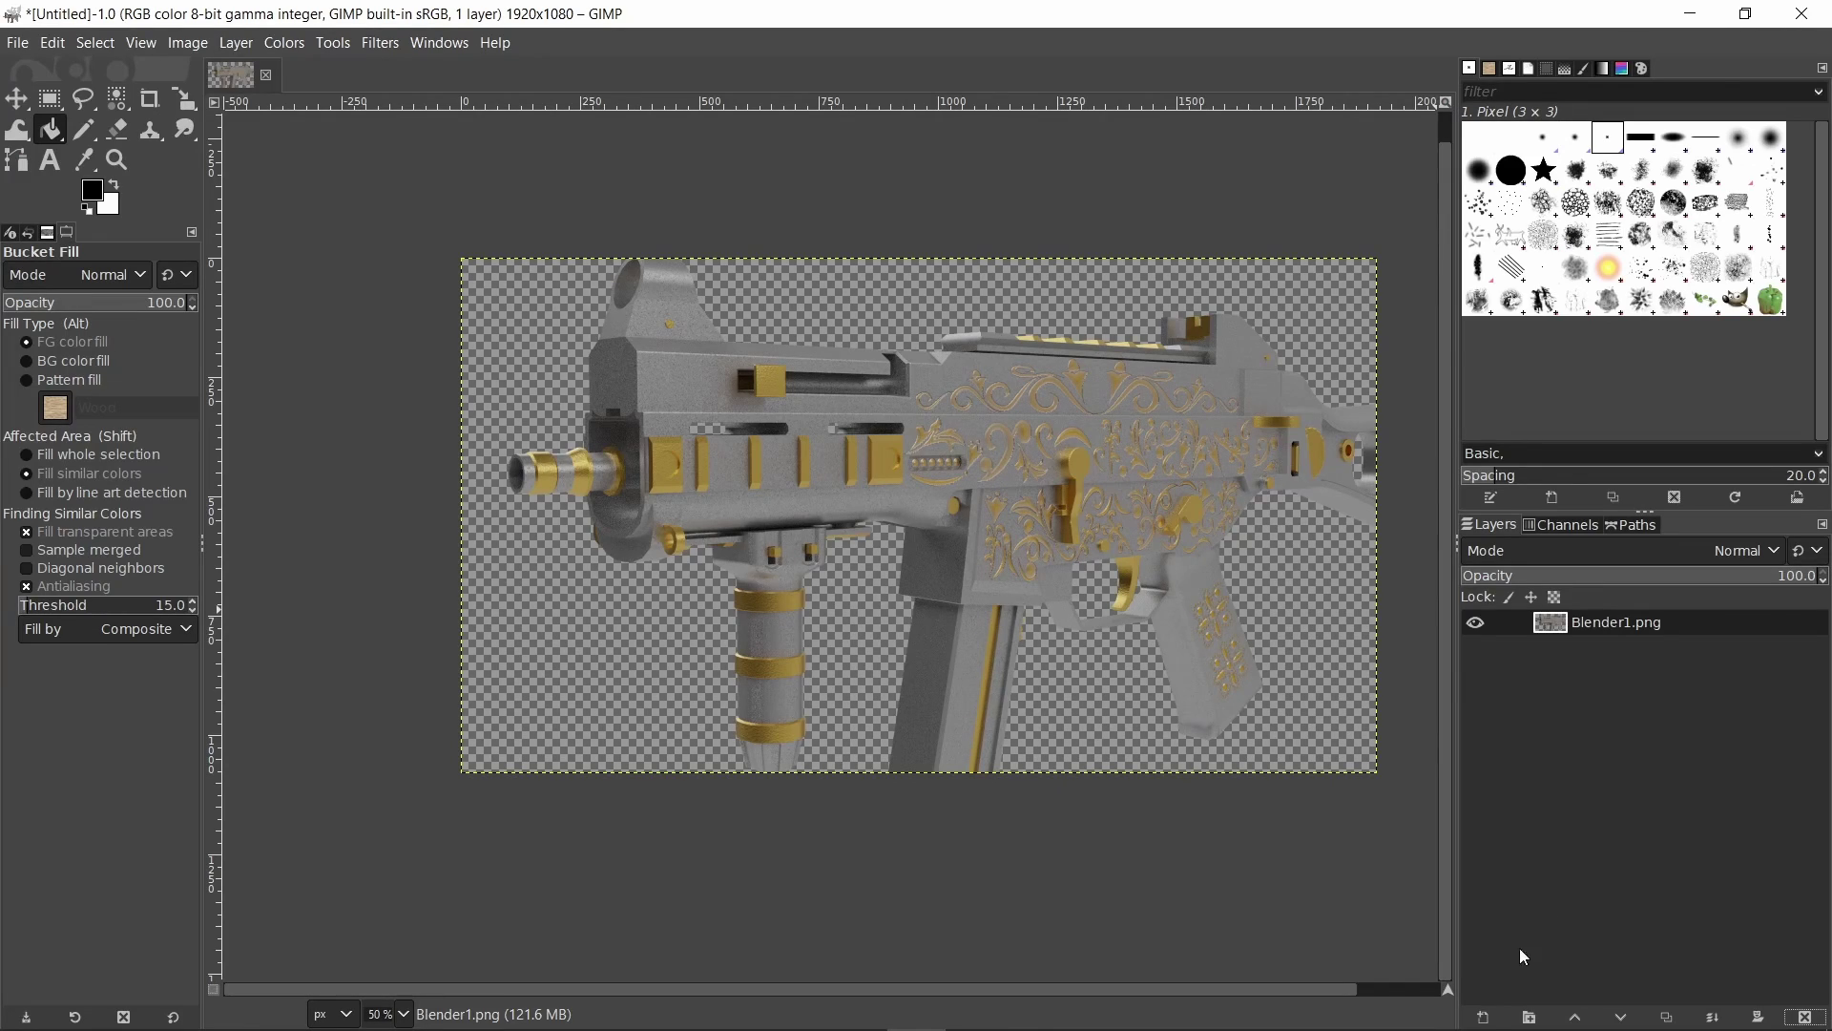
Add a BG layer beneath the render and fill it with black
left_click(1482, 1017)
left_click(1672, 995)
left_click(1633, 1017)
left_click(554, 556)
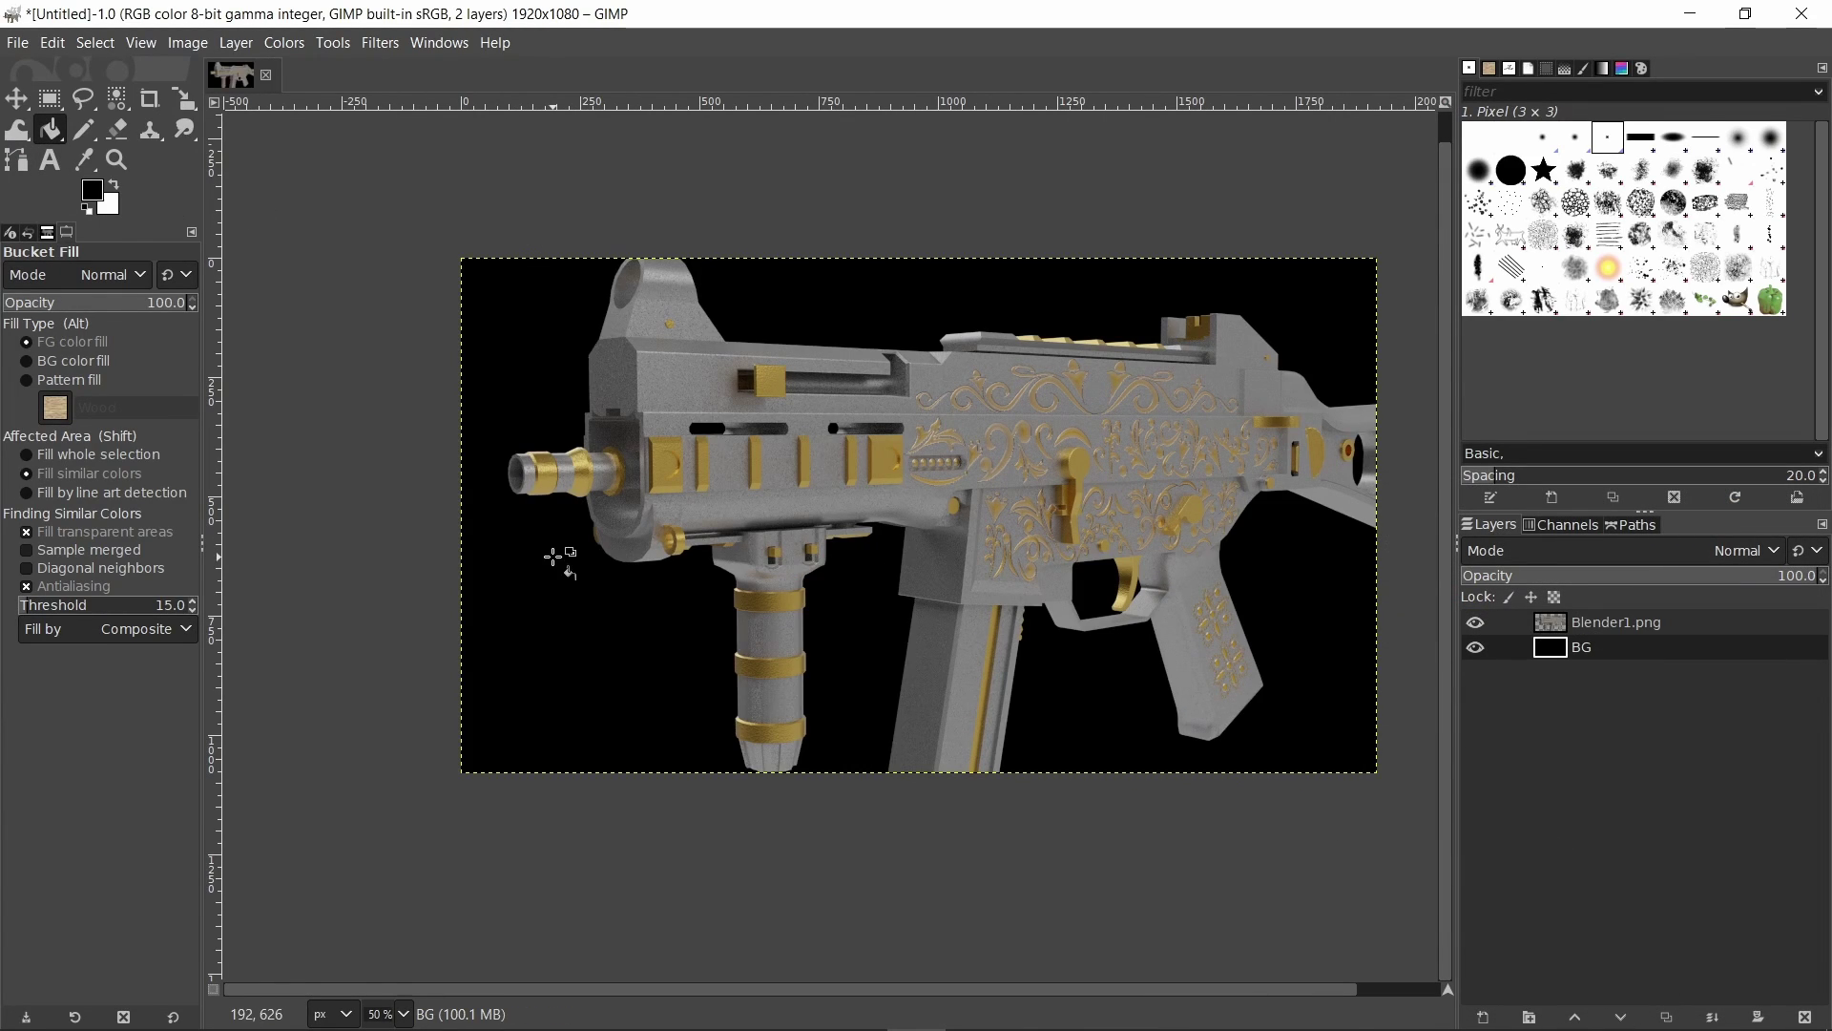
Select an inset rectangle and sample the pale gold from the barrel
key("r")
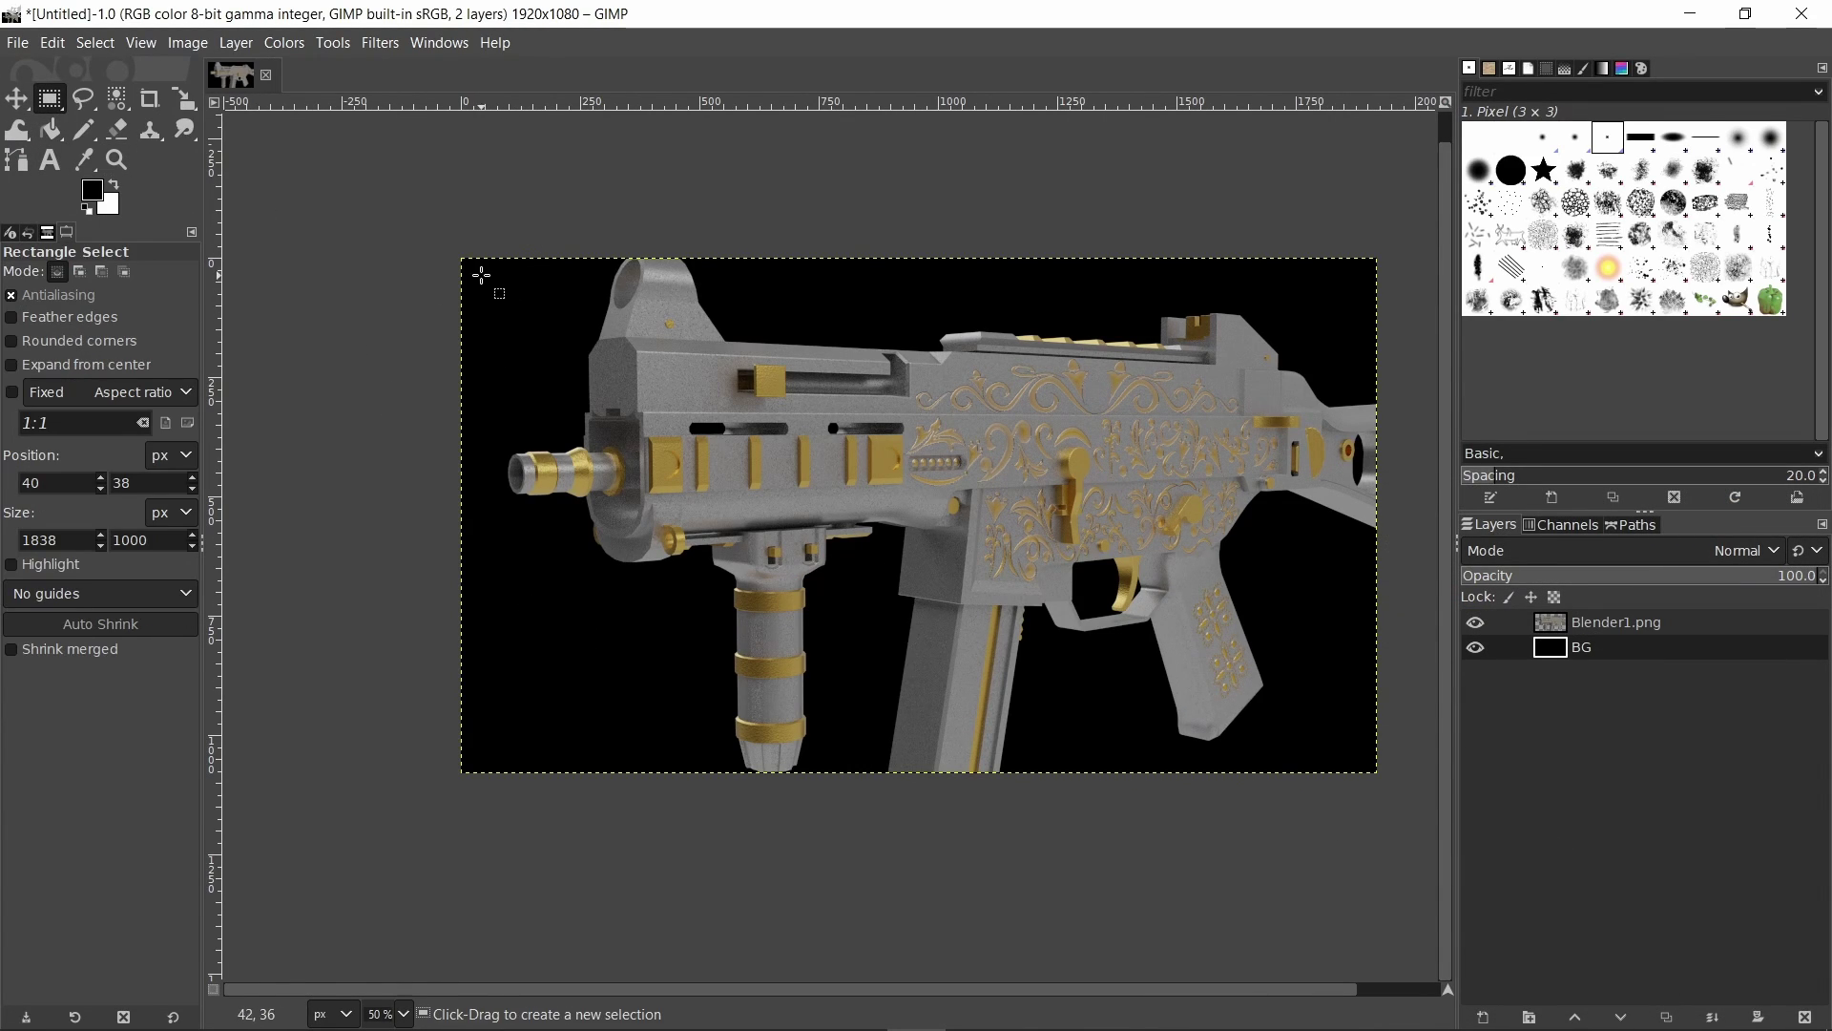
left_click_drag(485, 278, 1355, 752)
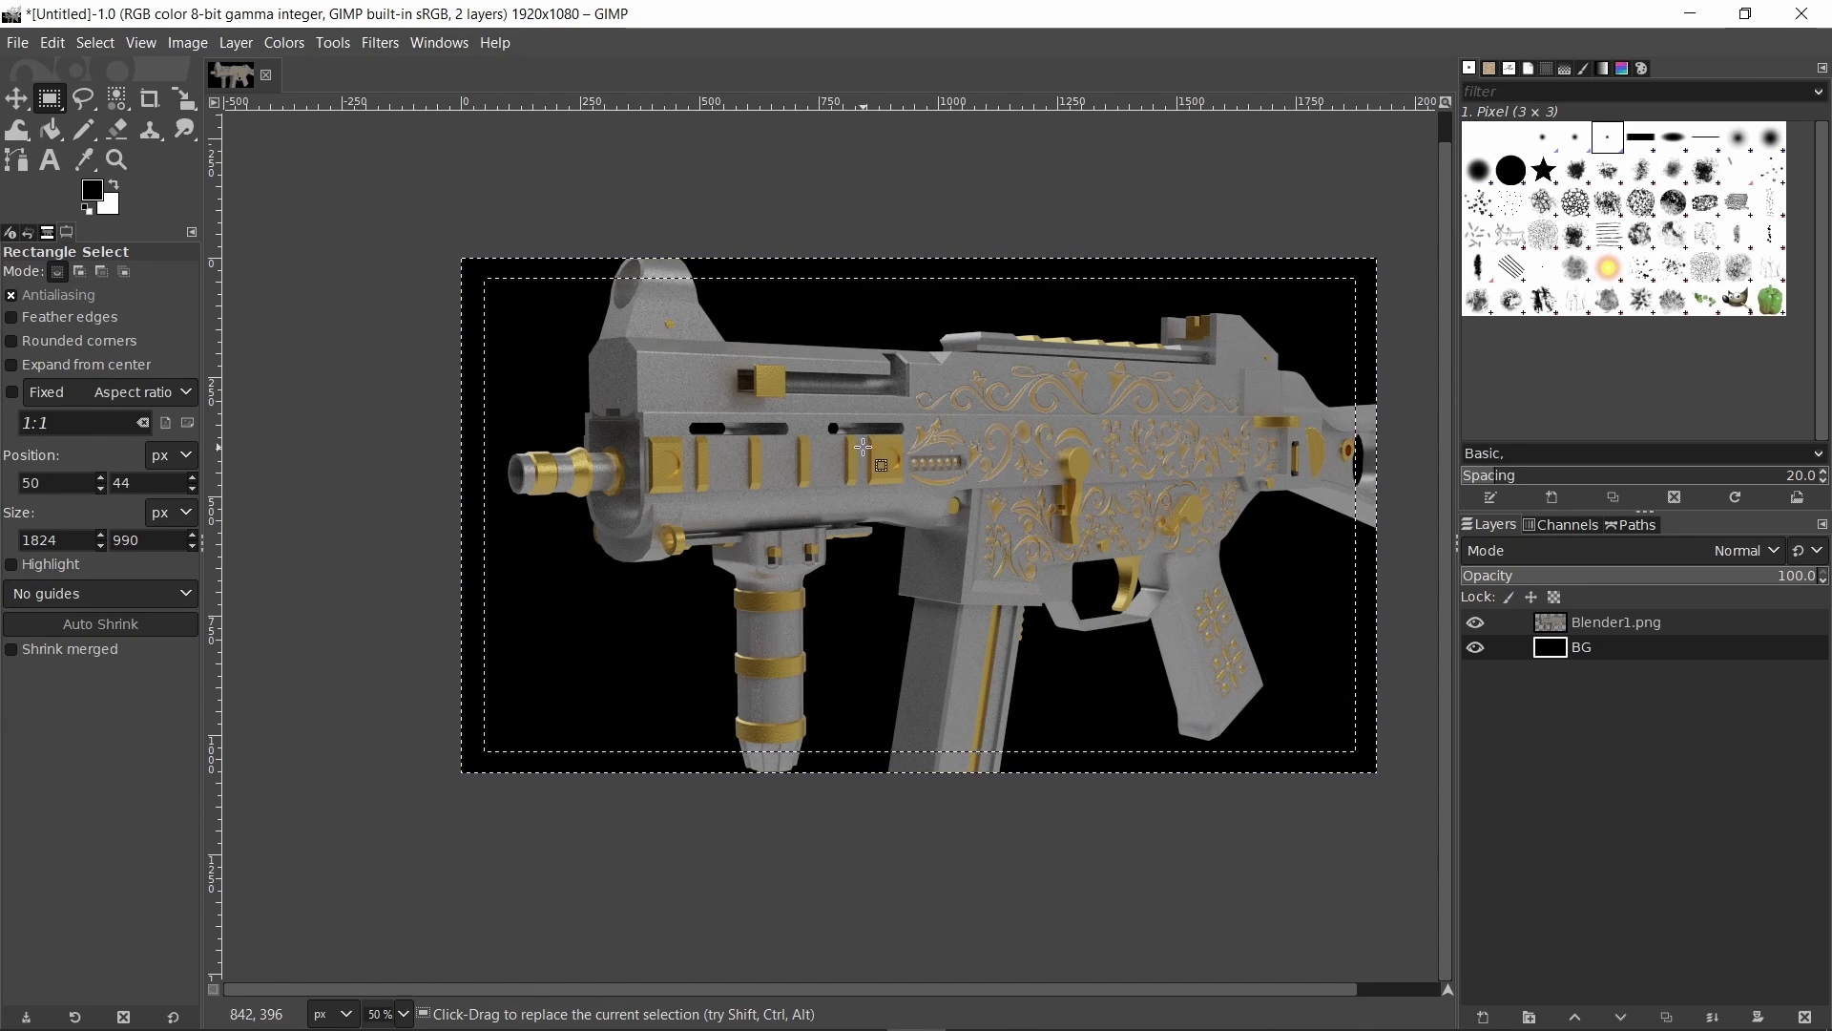
left_click(1519, 630)
key("o")
scroll(668, 465, "up", 1)
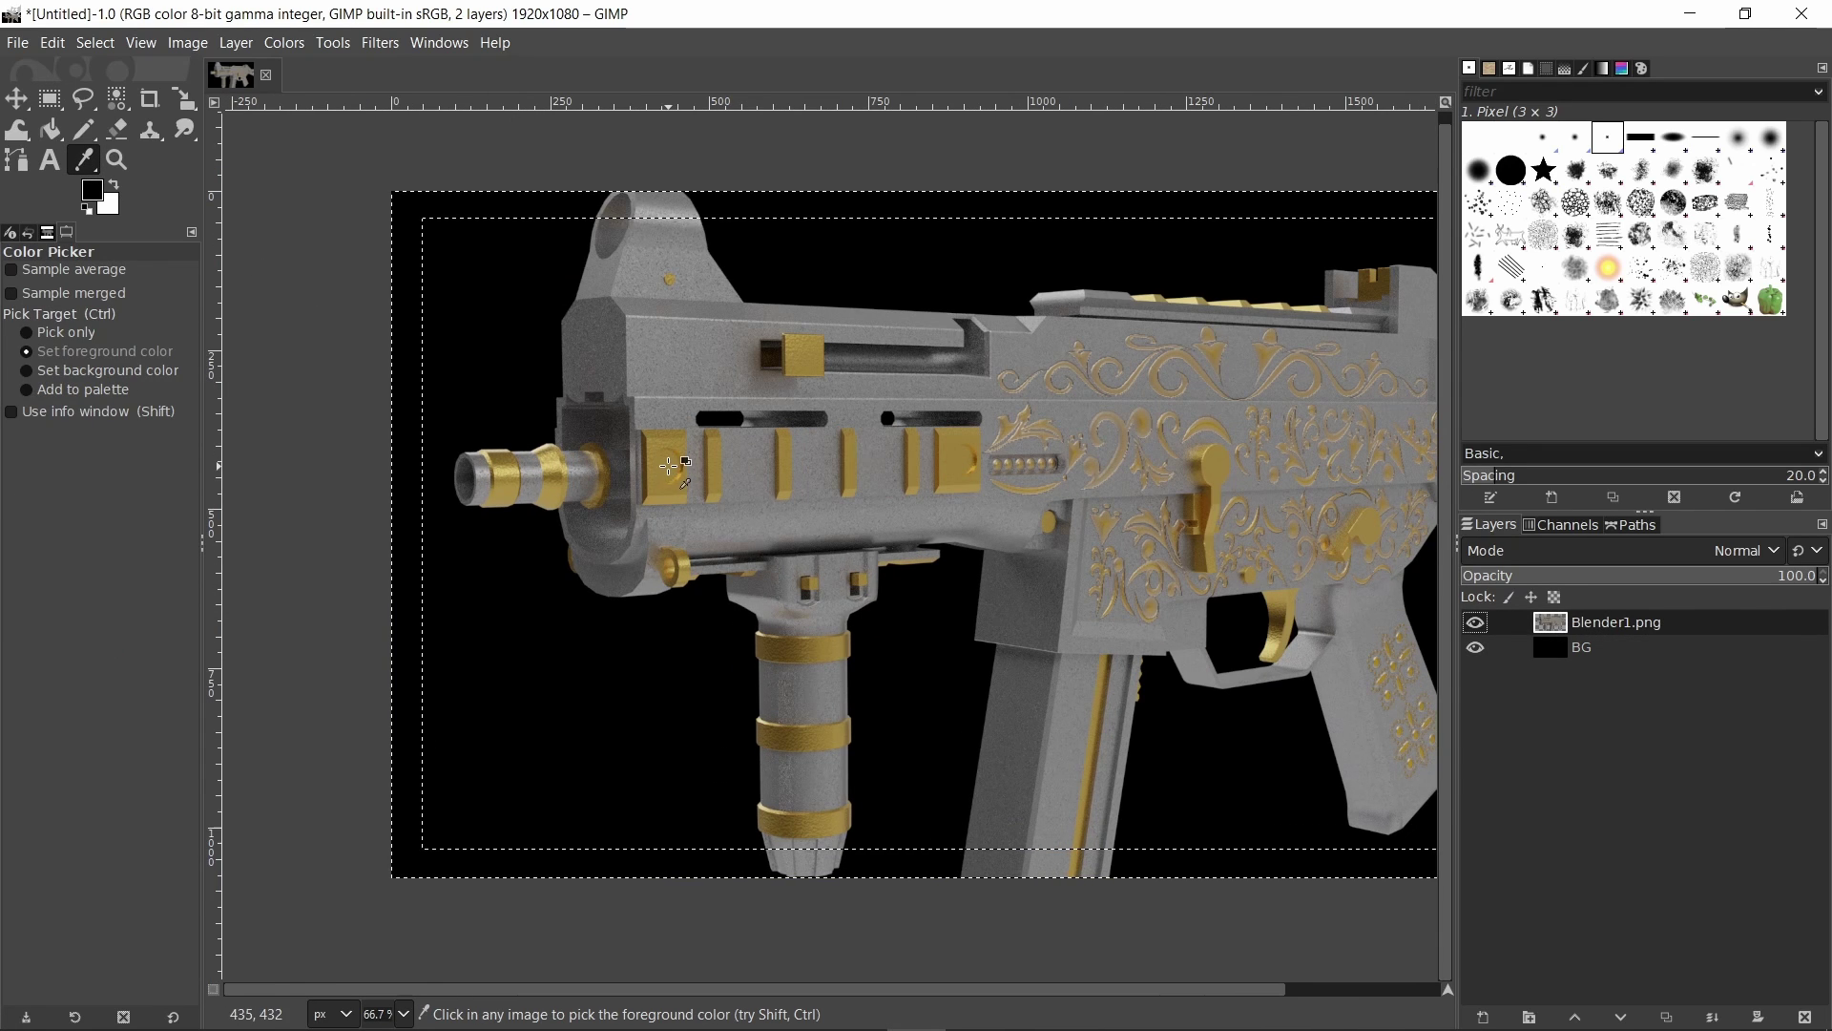
key("x")
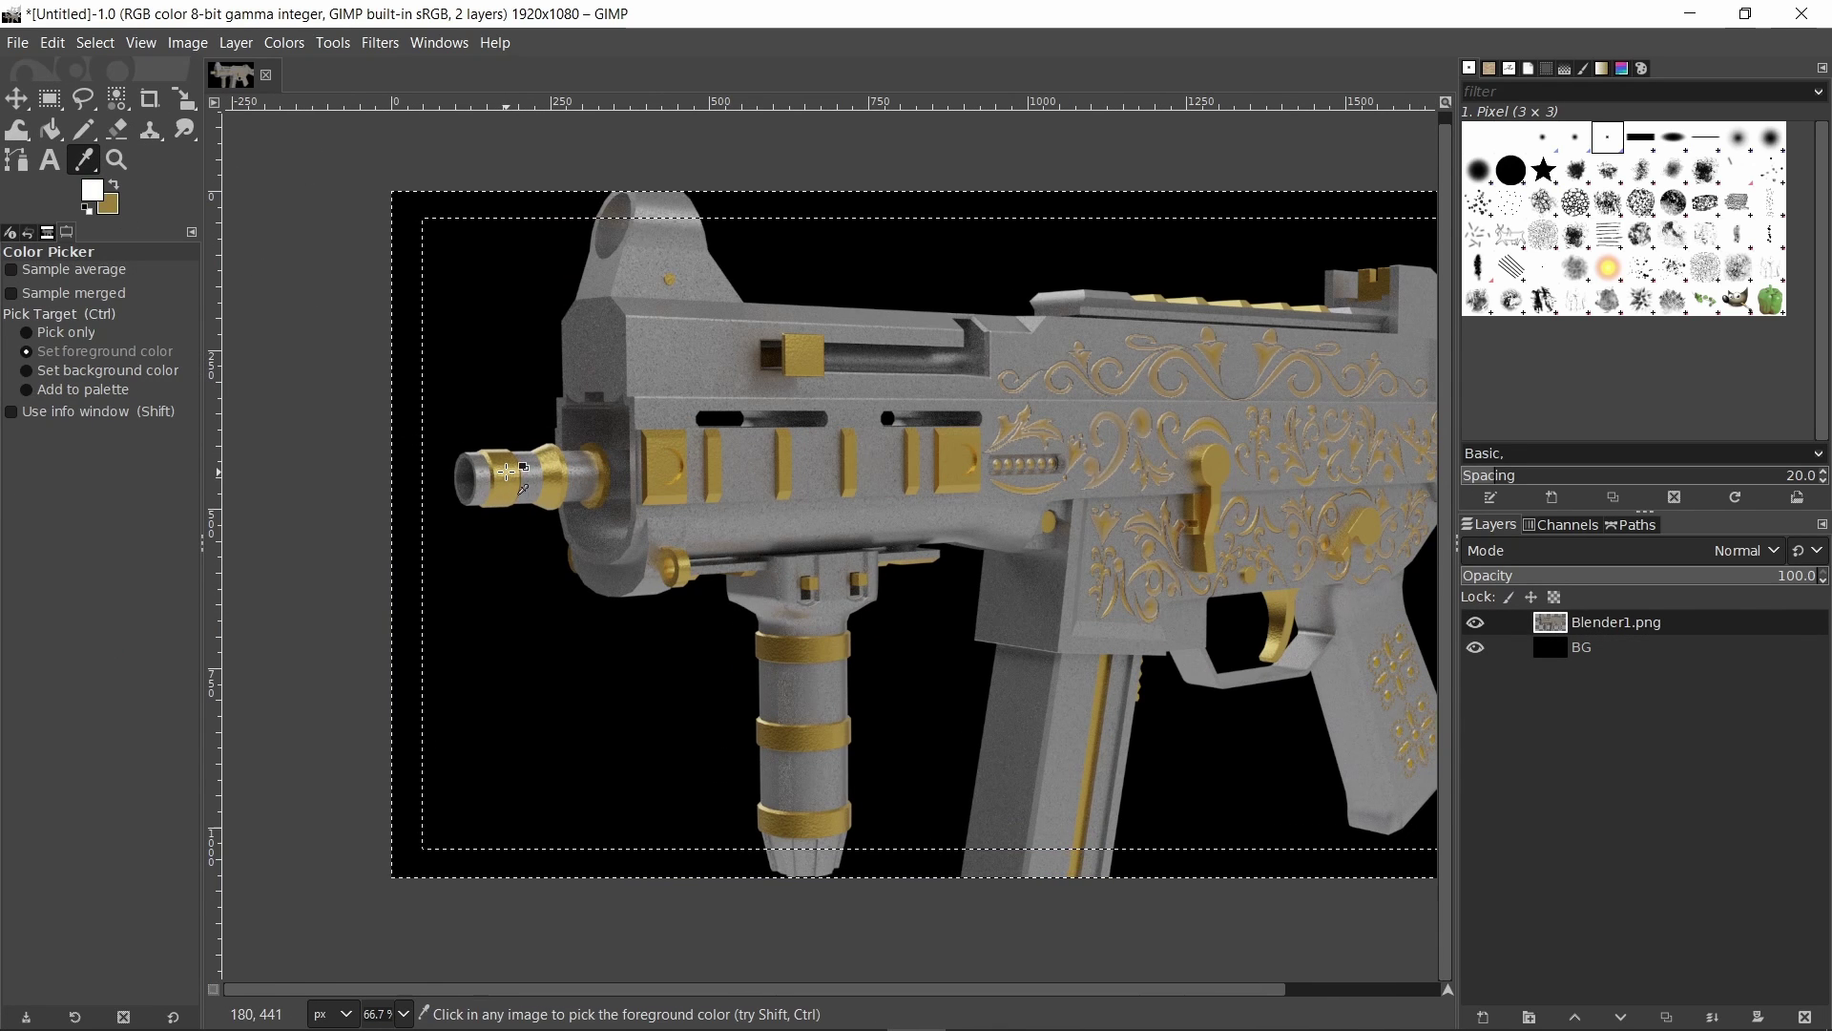
left_click(506, 472)
key("Page_Down")
Paint a gold gradient along the border, then return to the bucket fill
right_click(52, 130)
left_click(112, 164)
left_click_drag(416, 336, 537, 403)
right_click(51, 130)
left_click(112, 124)
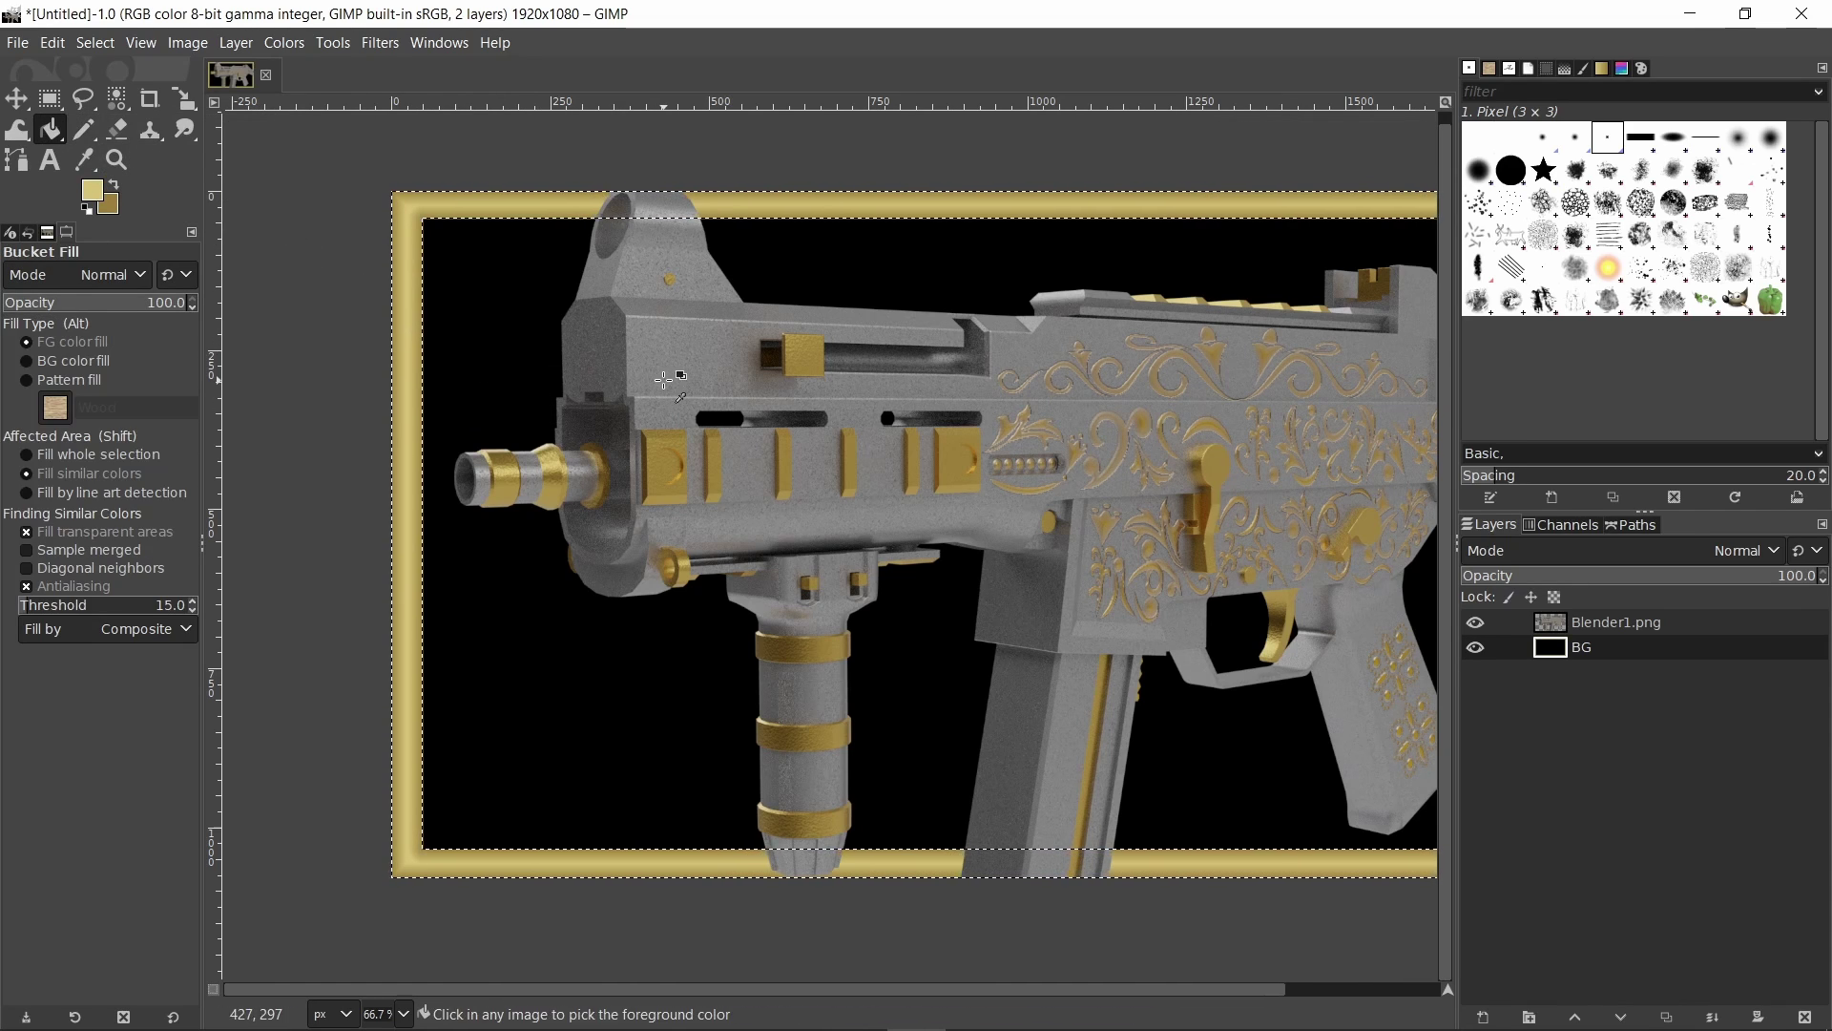
scroll(699, 378, "down", 1)
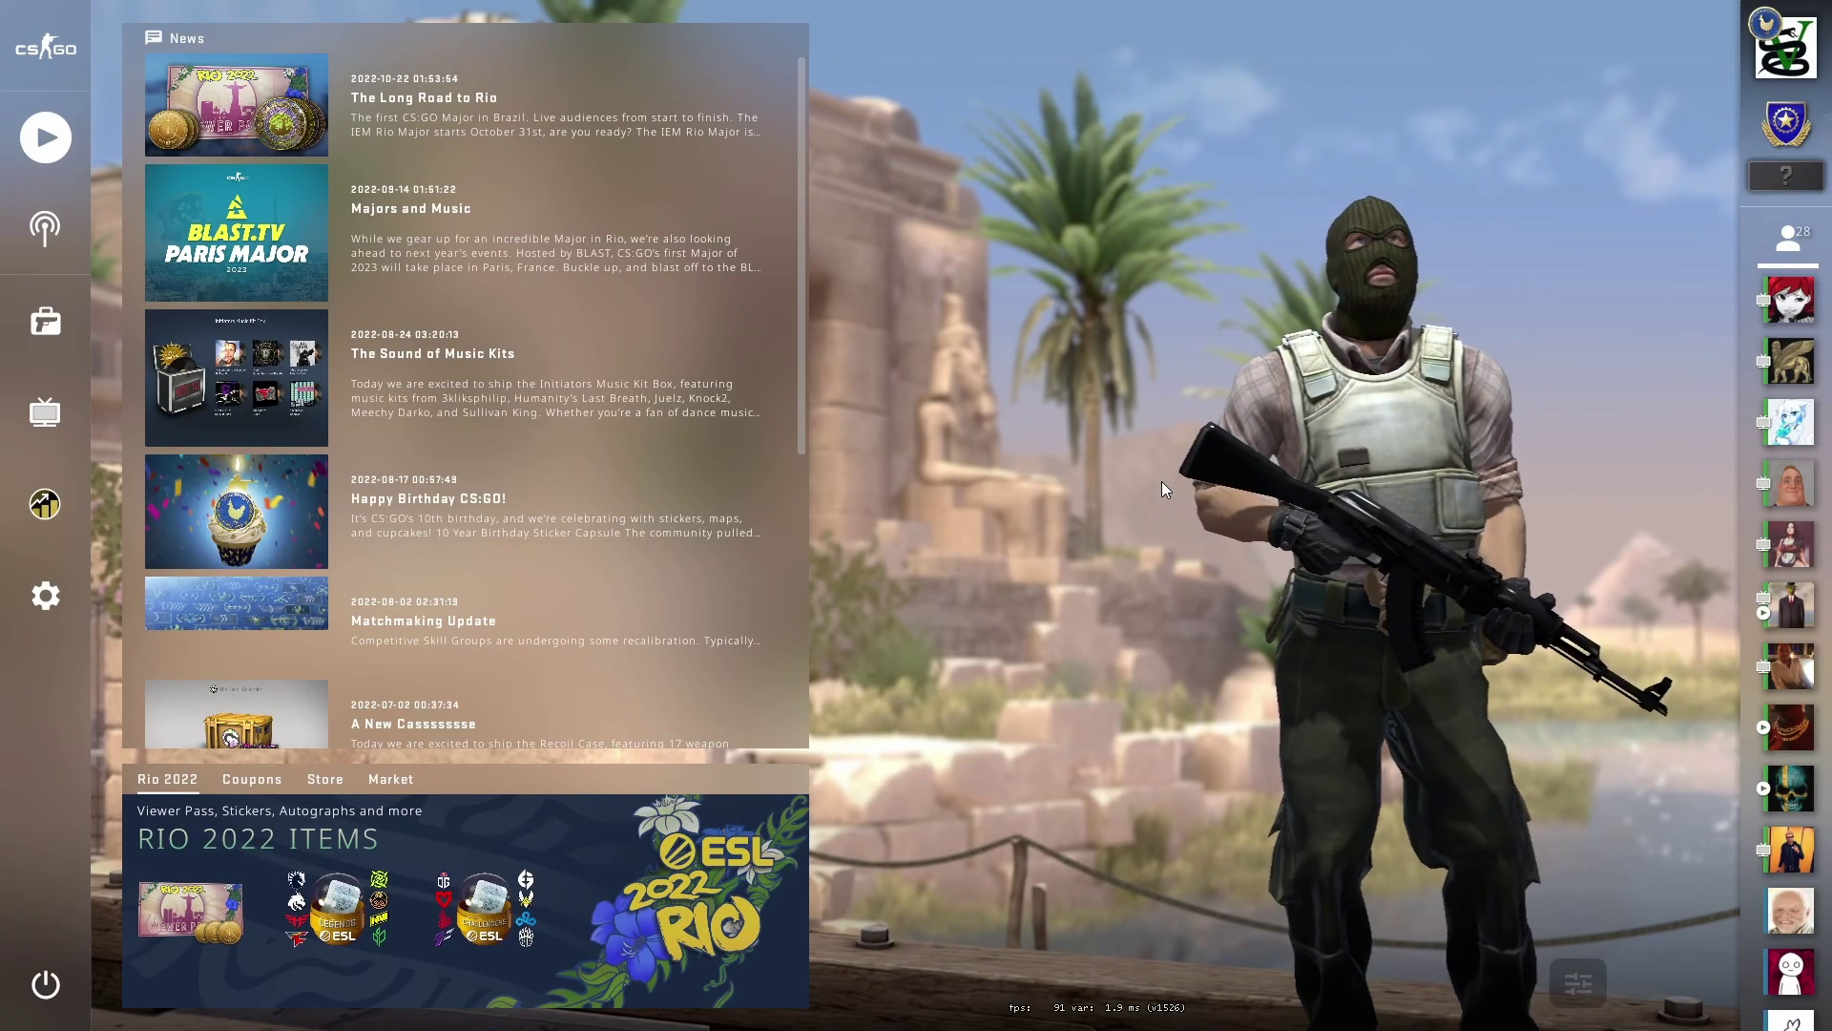
Run the workshop_publish console command to list the six published weapon finishes
key("grave")
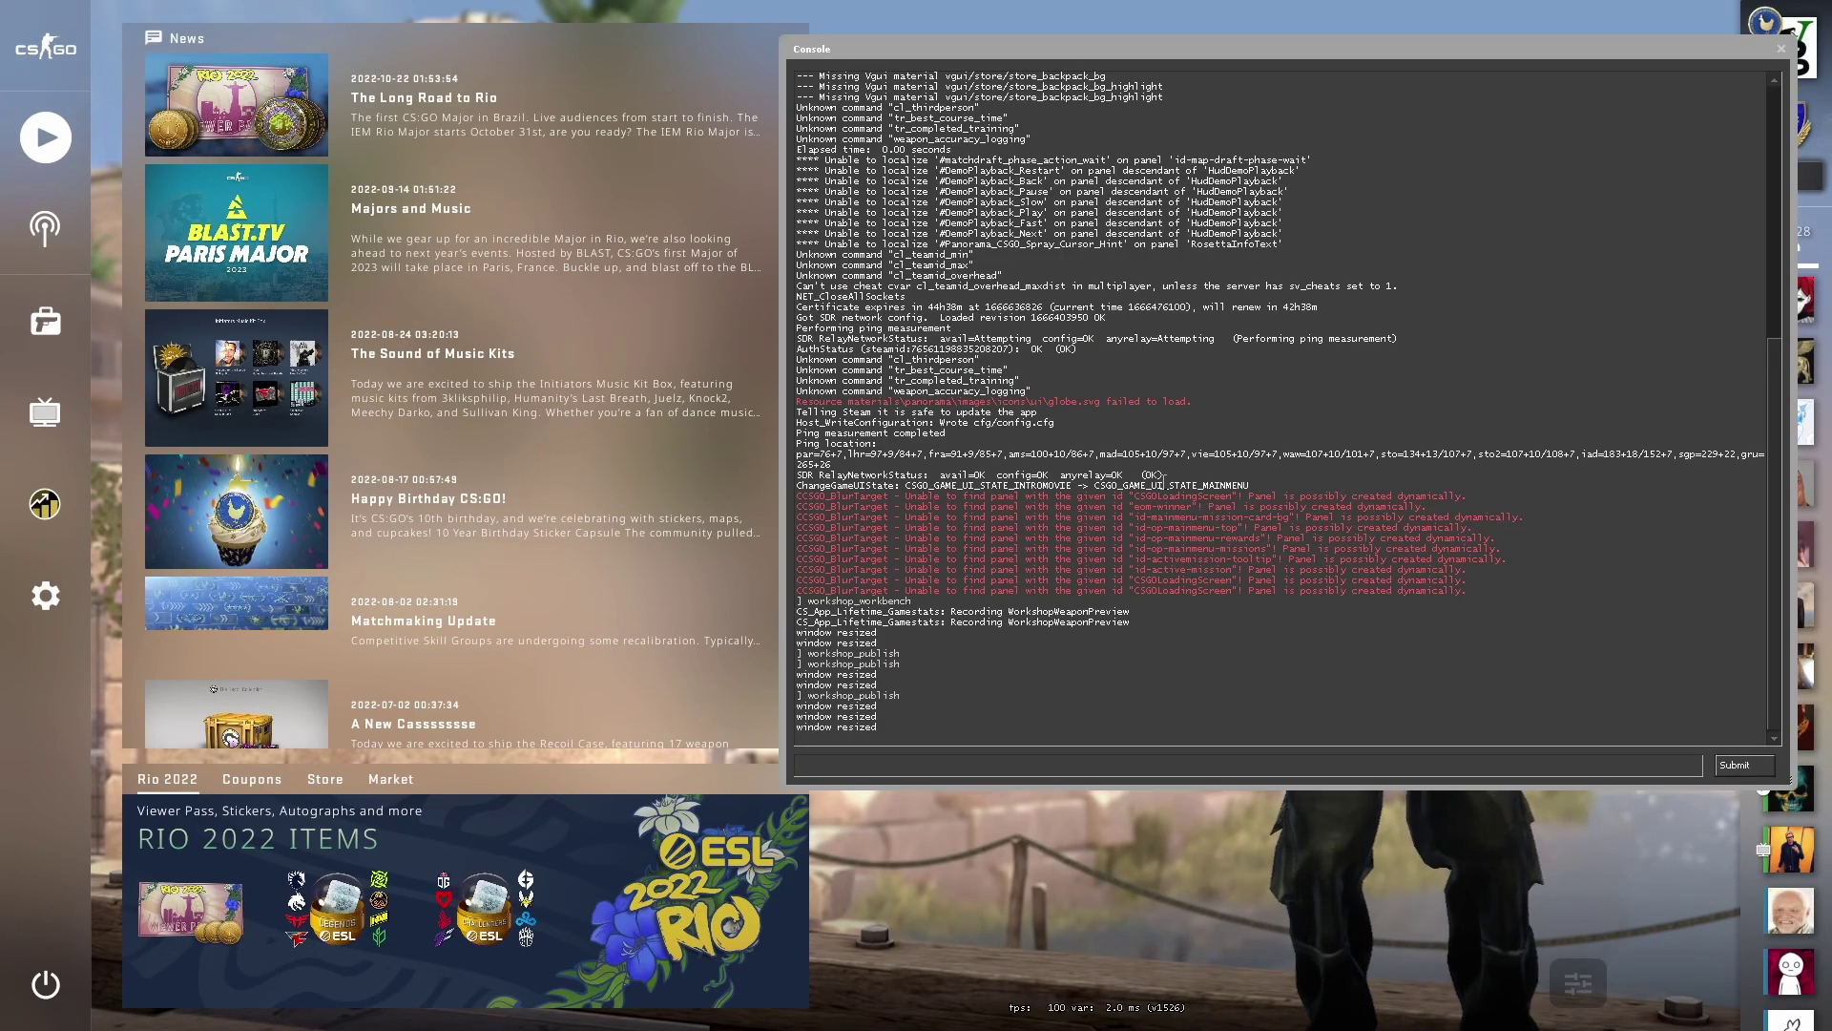
type("wo")
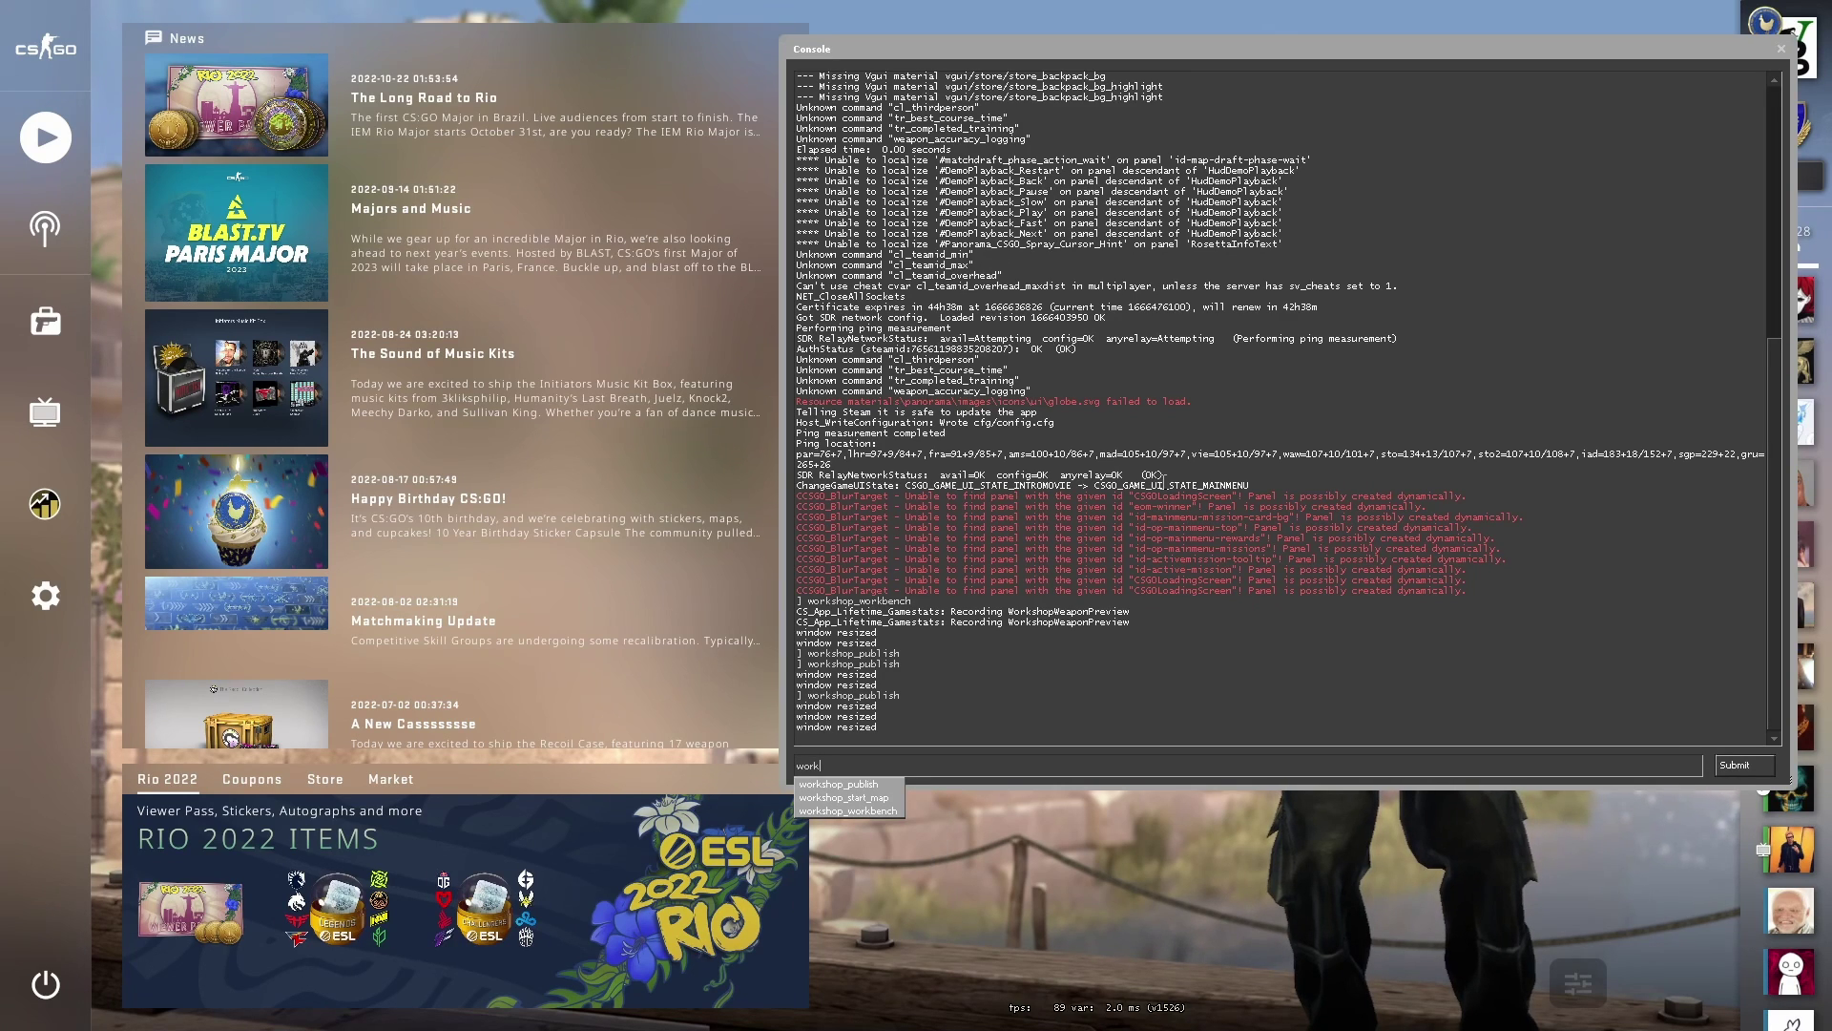
type("rk")
key("Tab")
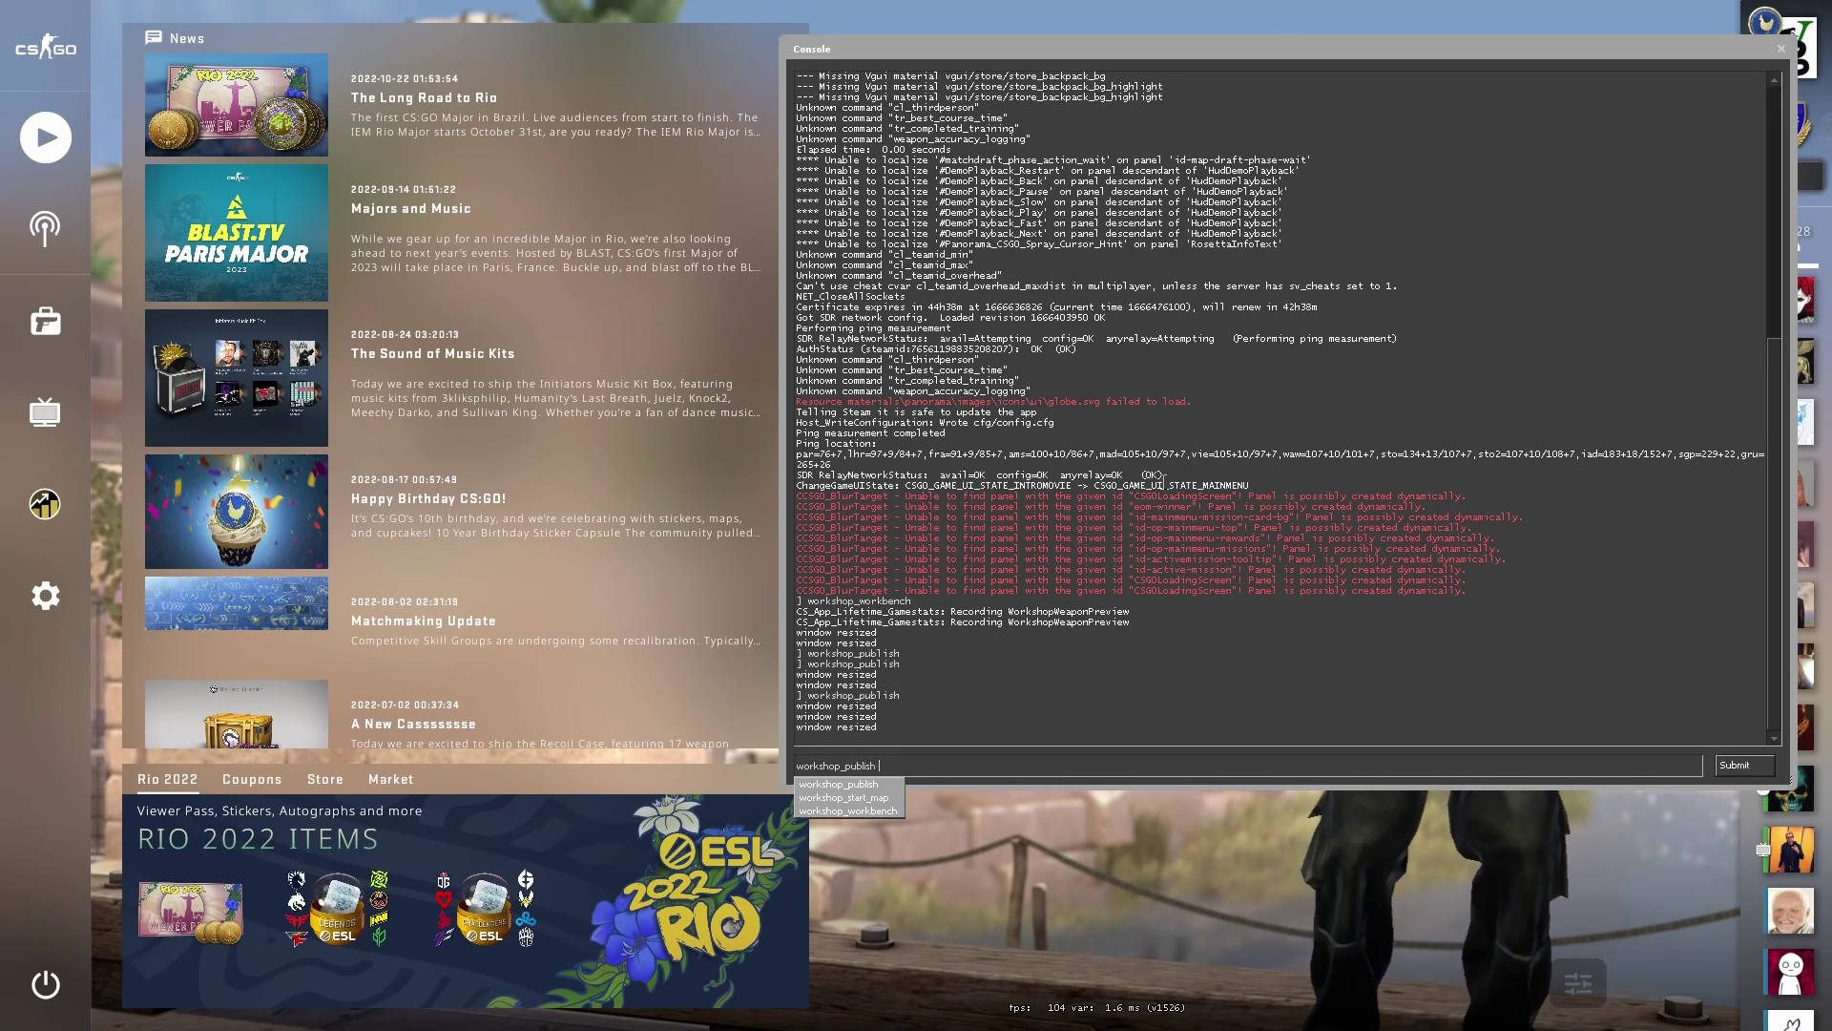
key("Return")
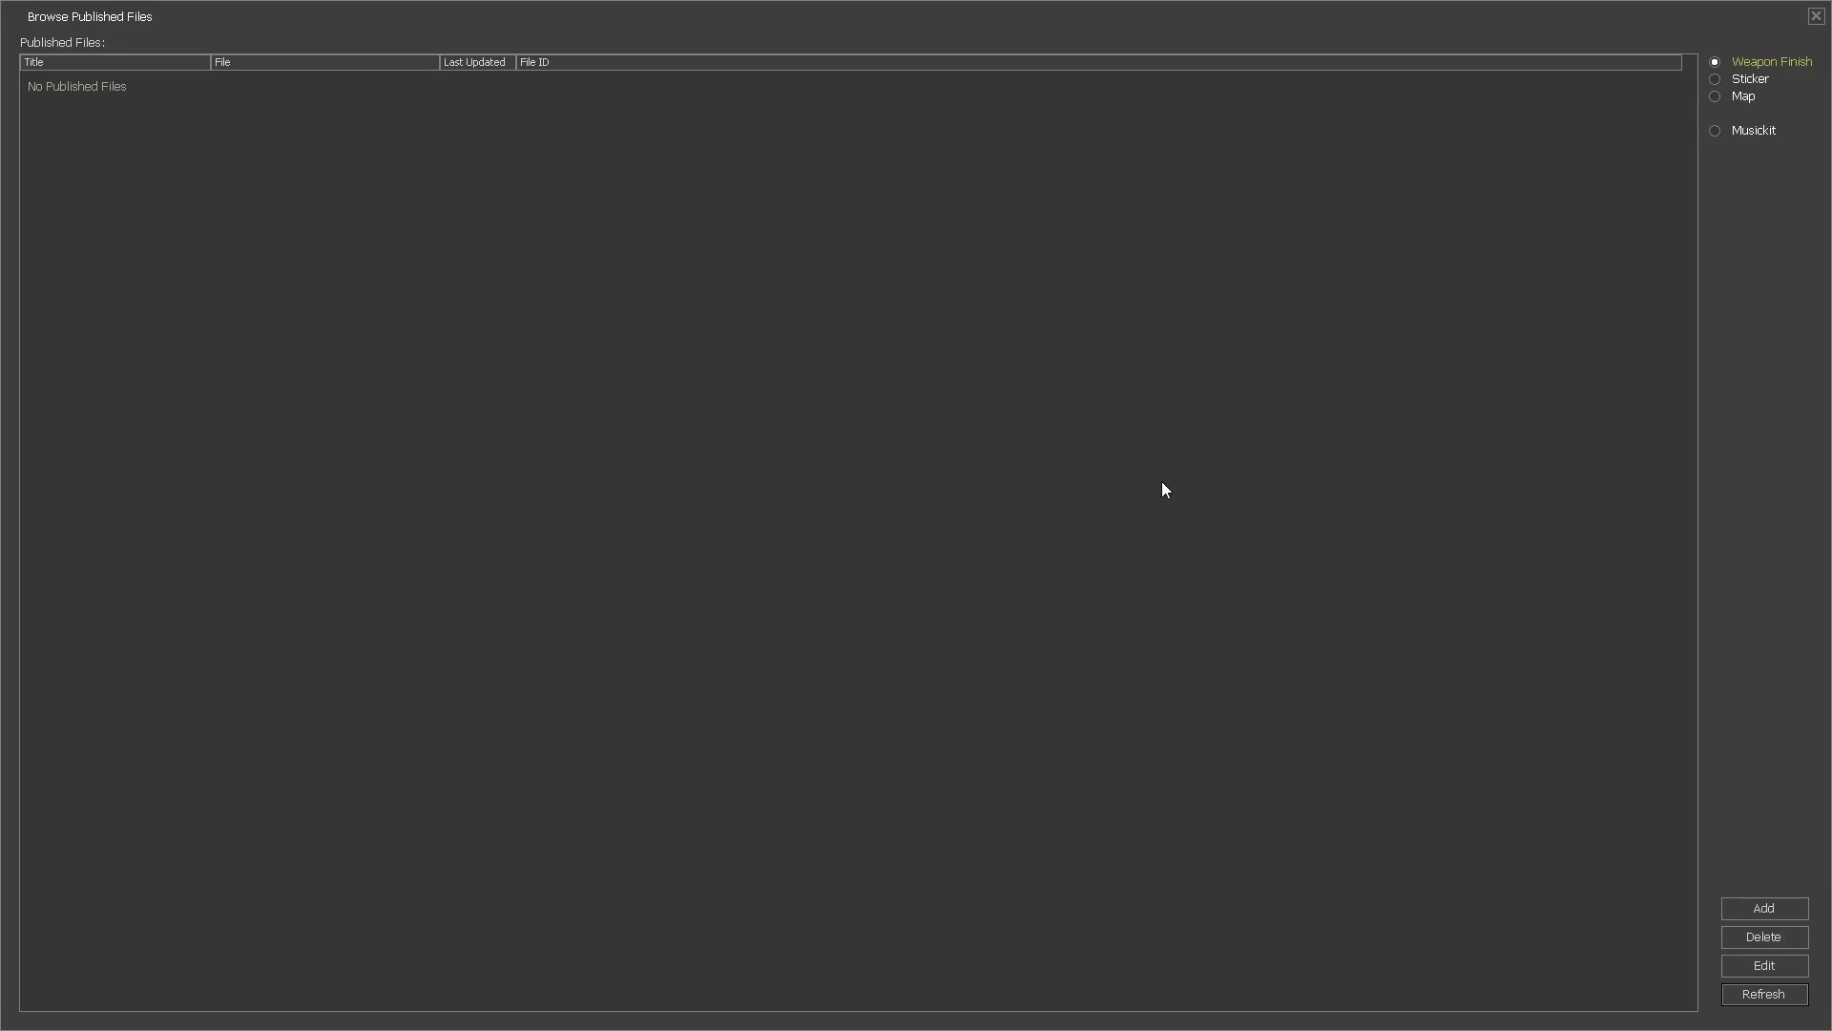
Start a new weapon finish with the framed render as preview and the UMP workbench .txt file
left_click(1798, 911)
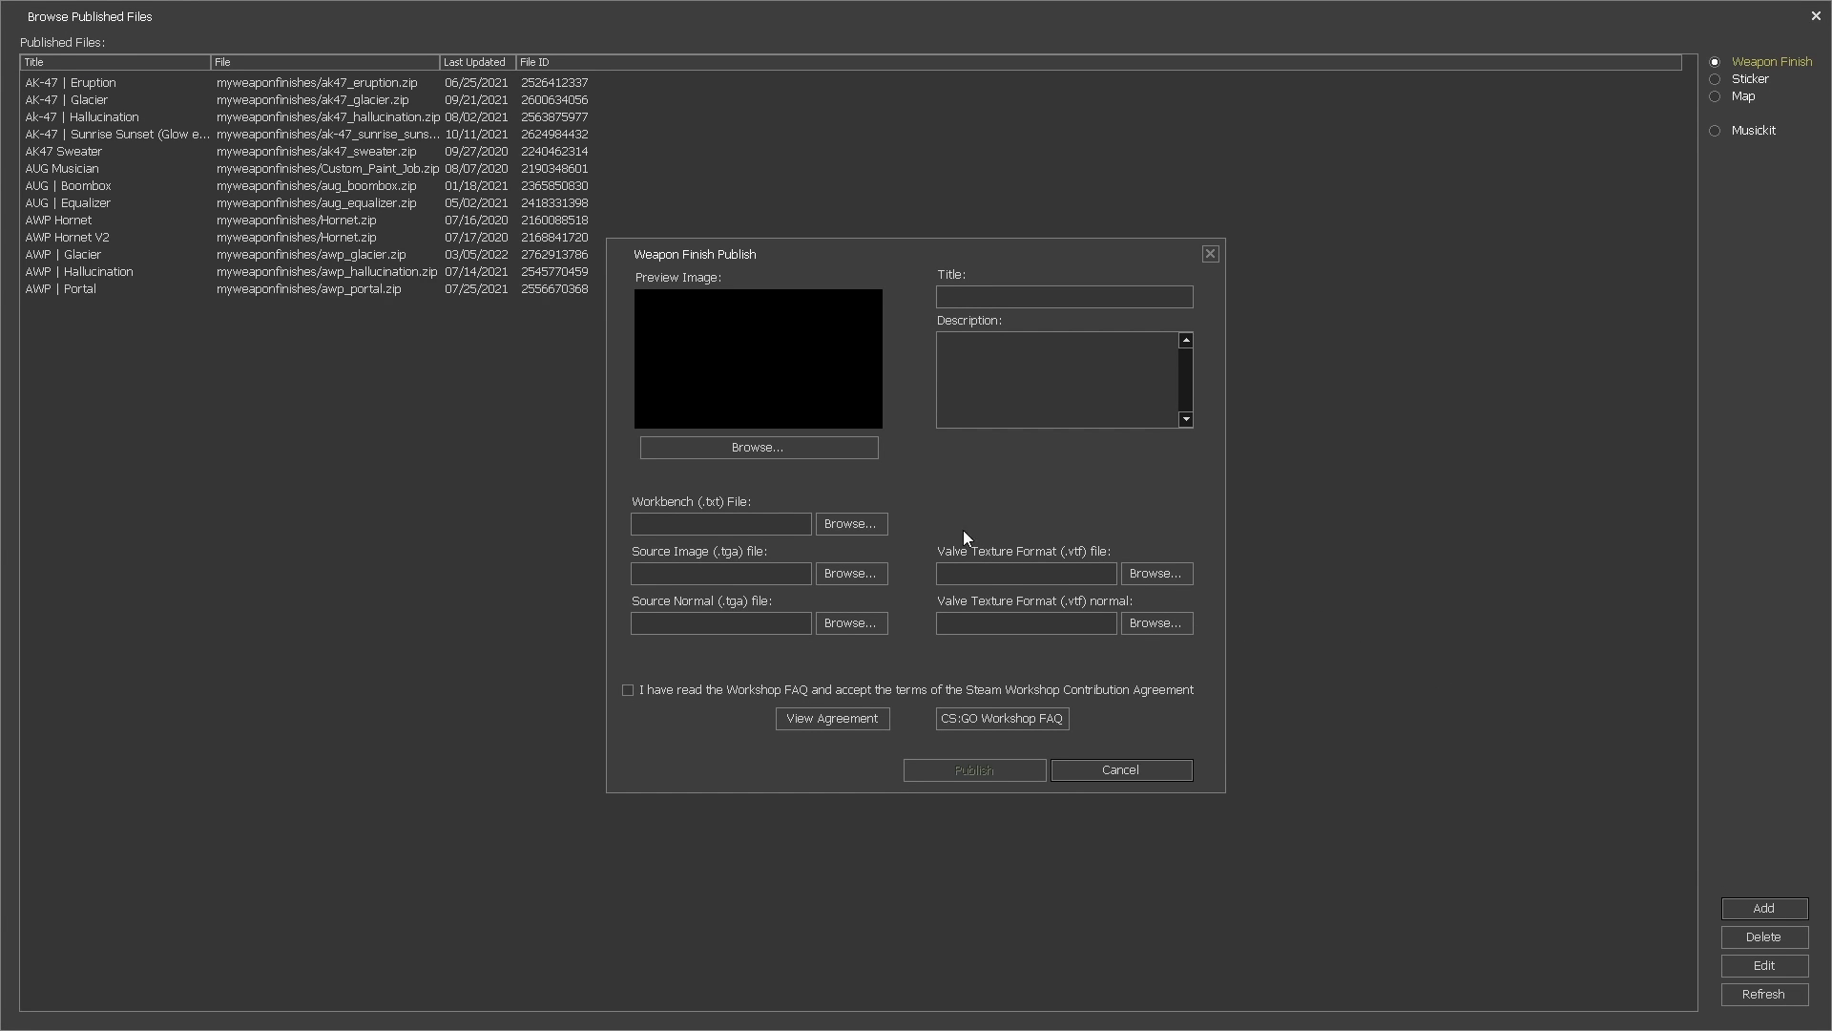
left_click(775, 447)
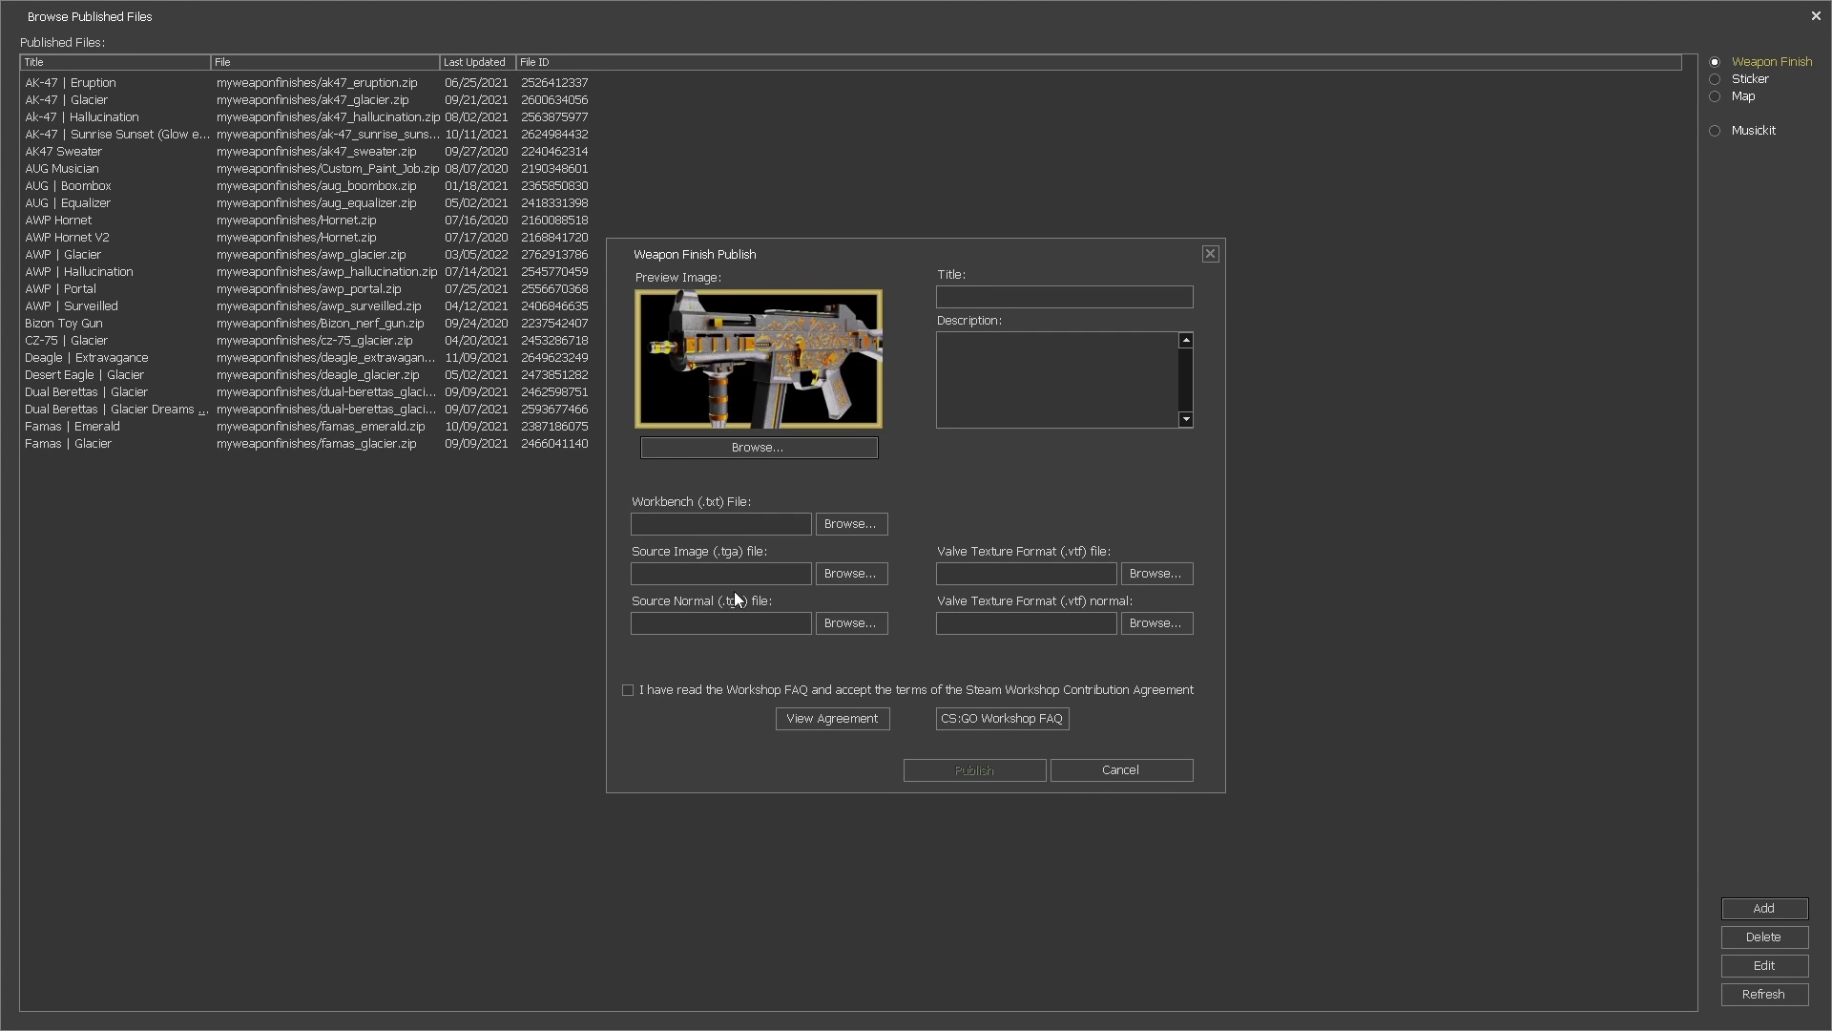
left_click(850, 524)
left_click(861, 558)
left_click(1067, 632)
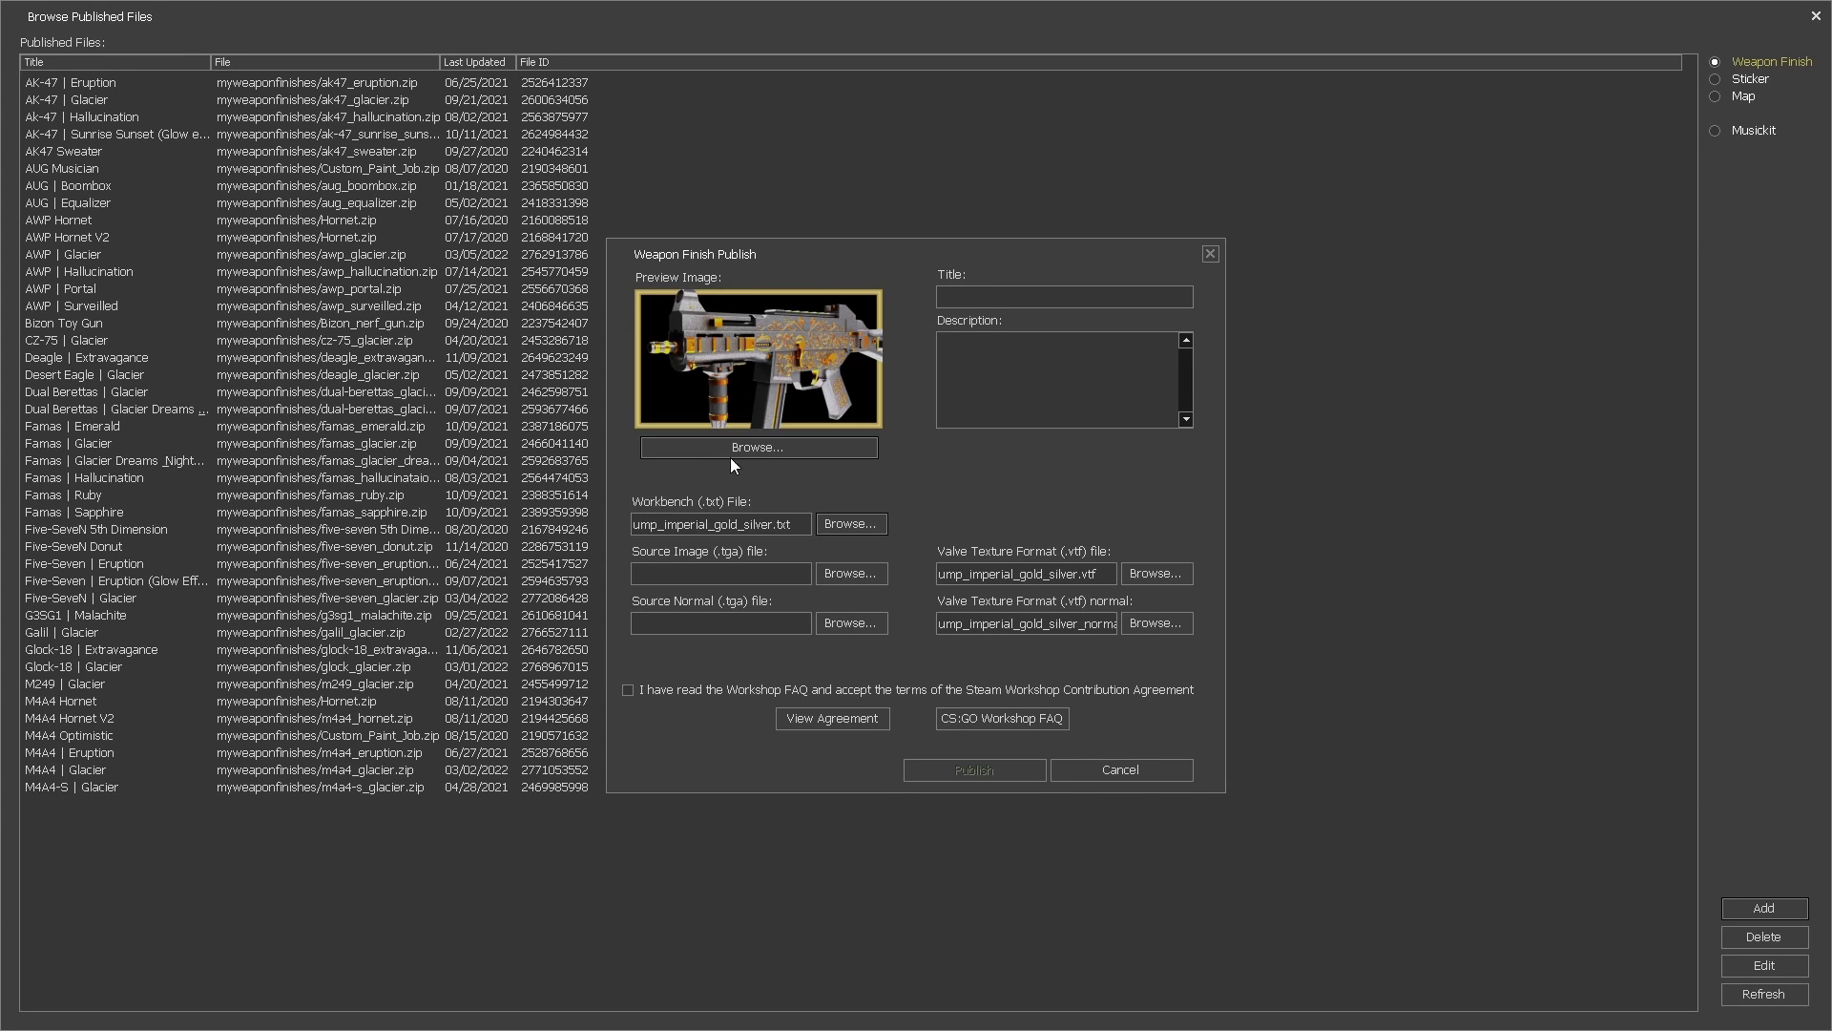
Attach the UMP source and normal .tga textures and title it 'UMP | Imperial Gold (Silver)'
left_click(834, 571)
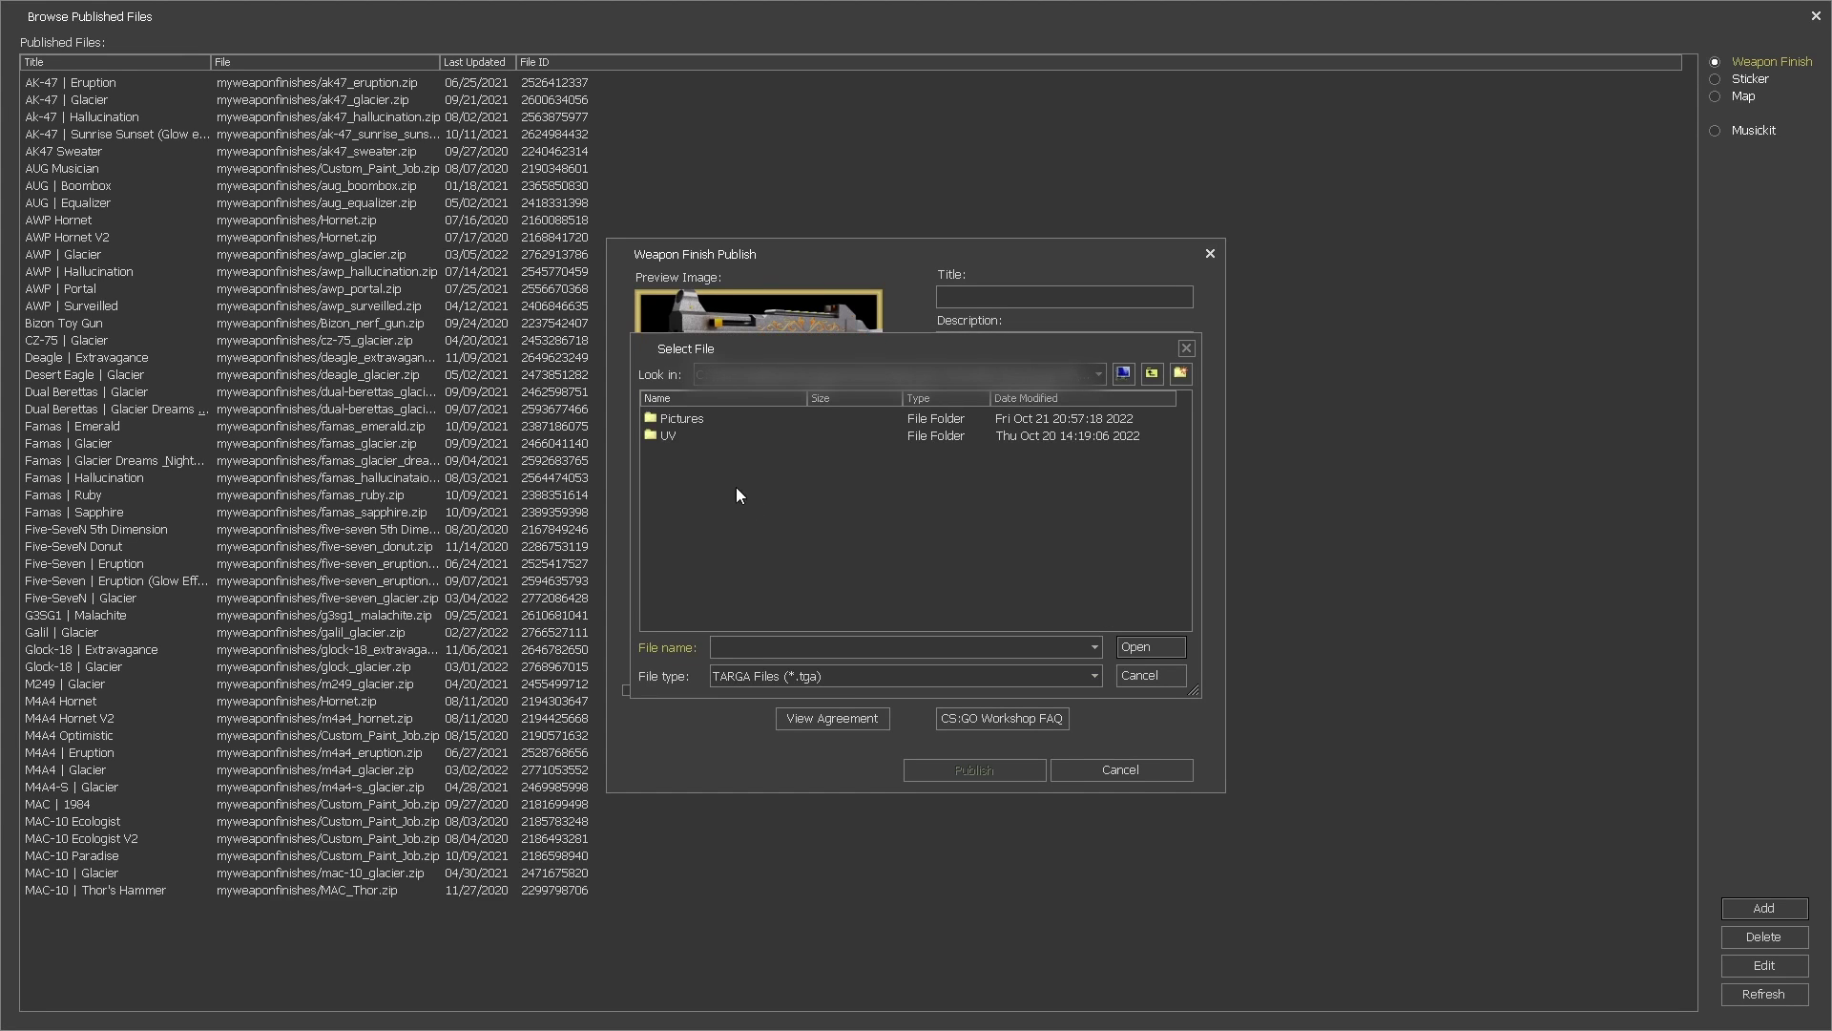
double_click(670, 434)
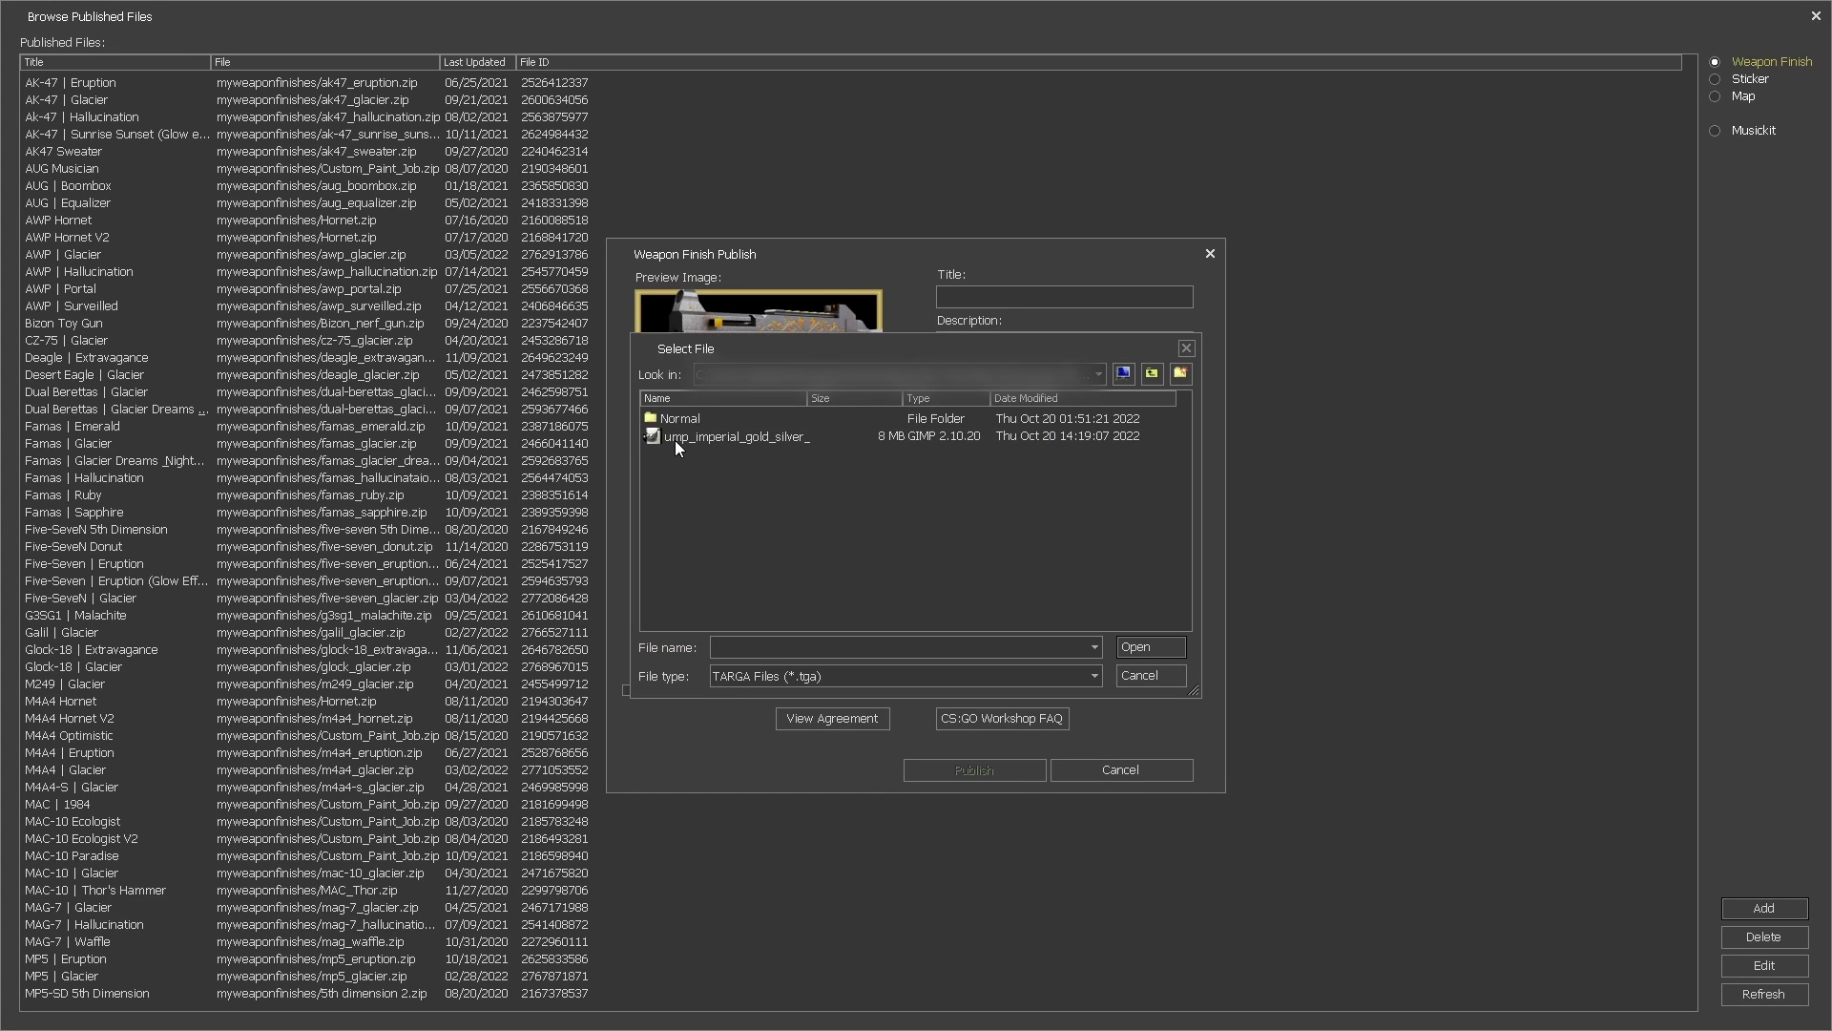
double_click(675, 437)
left_click(834, 620)
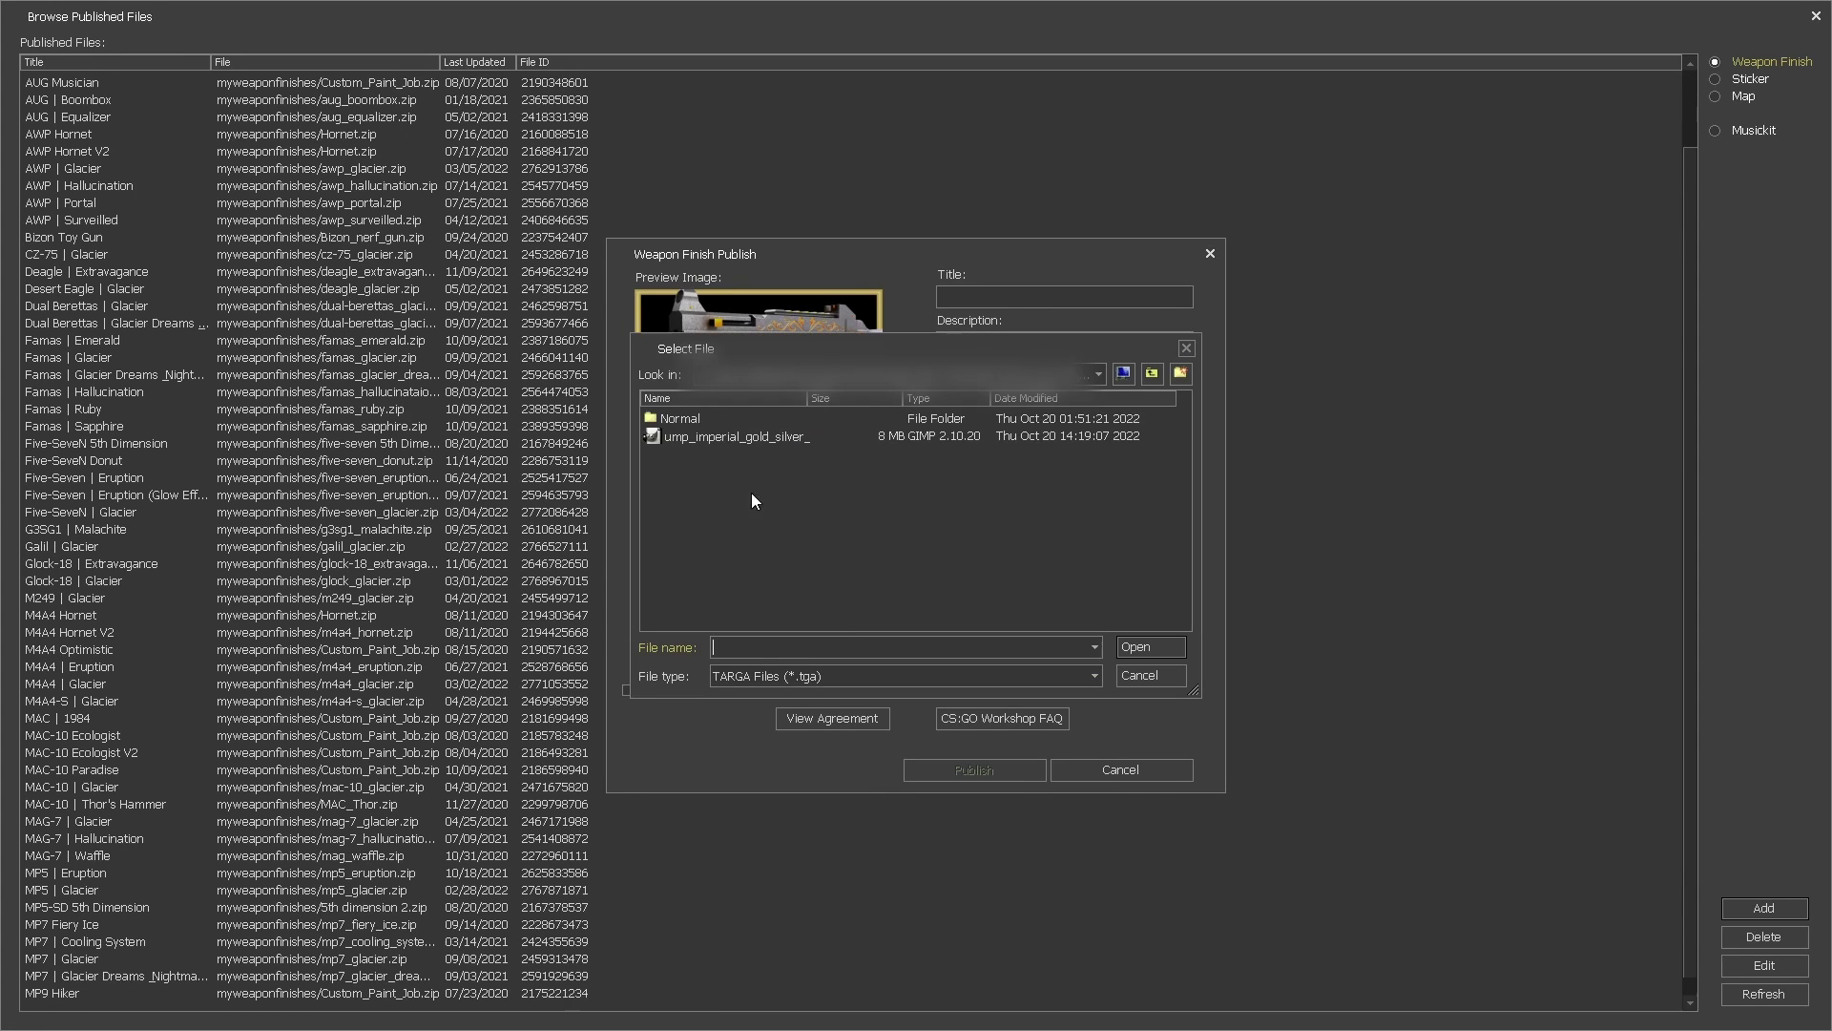
double_click(684, 417)
double_click(687, 420)
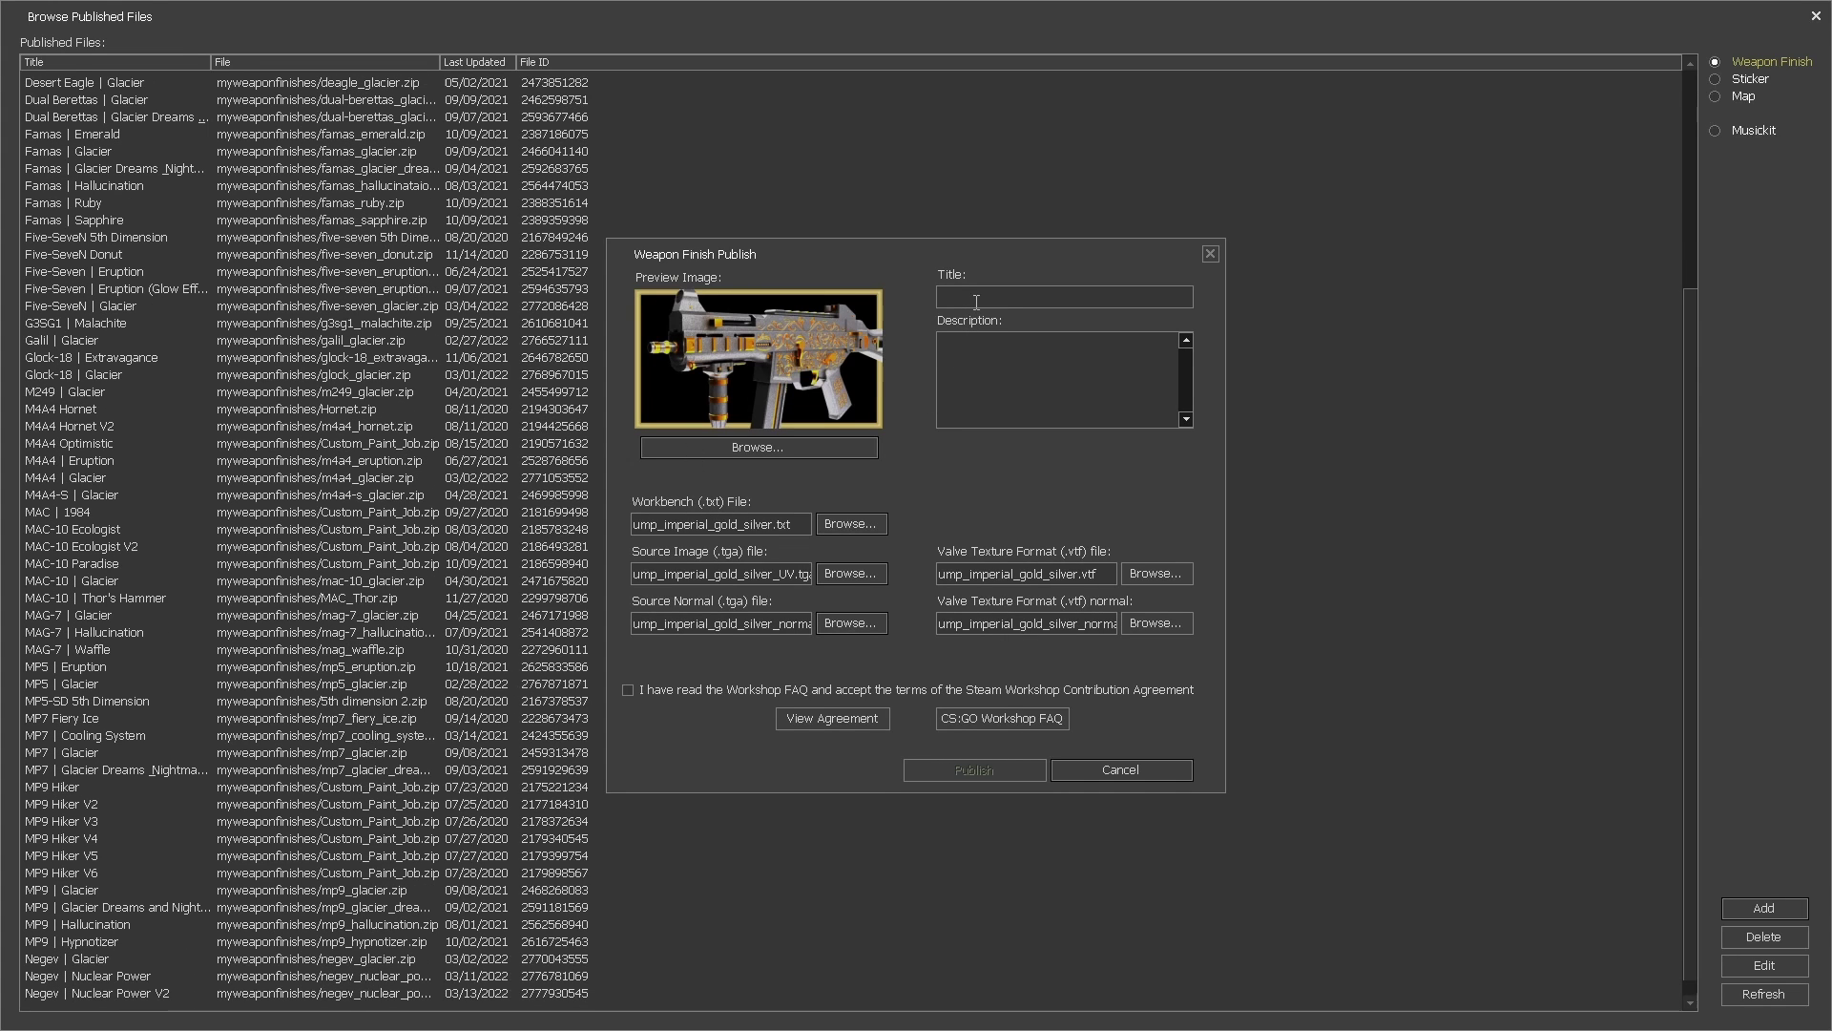
type("UM")
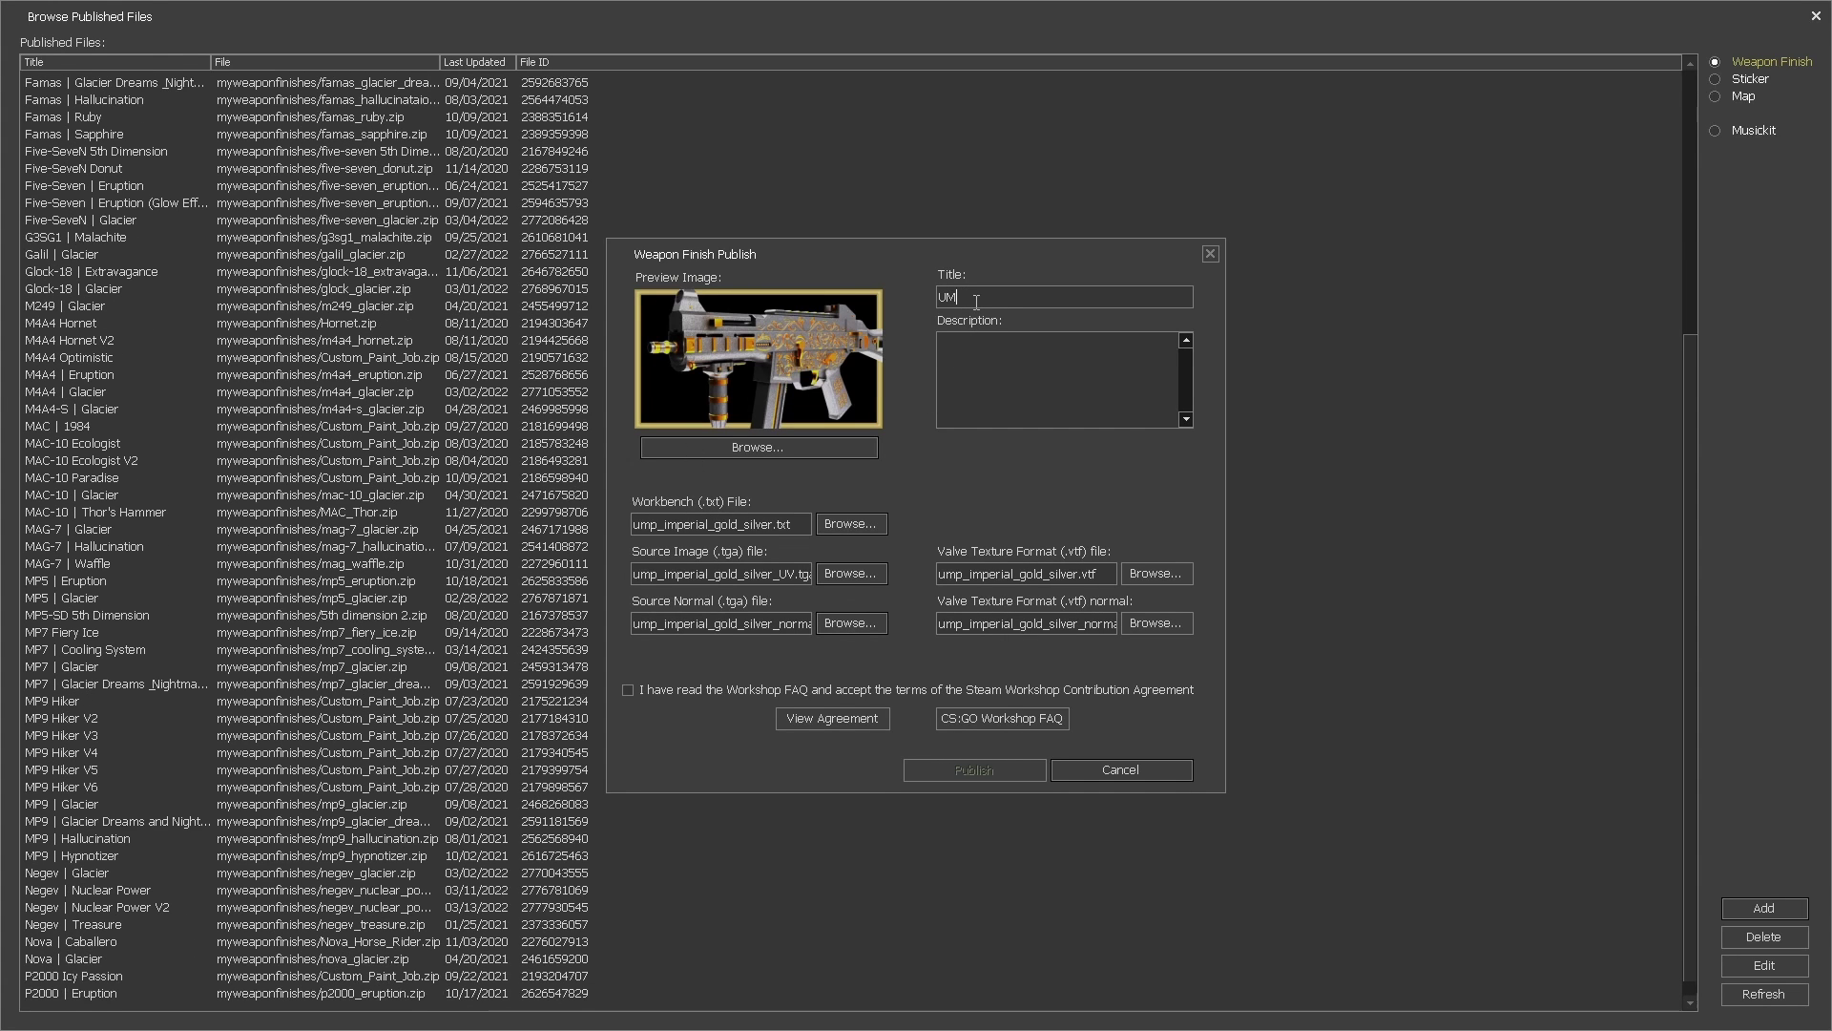
type("P |")
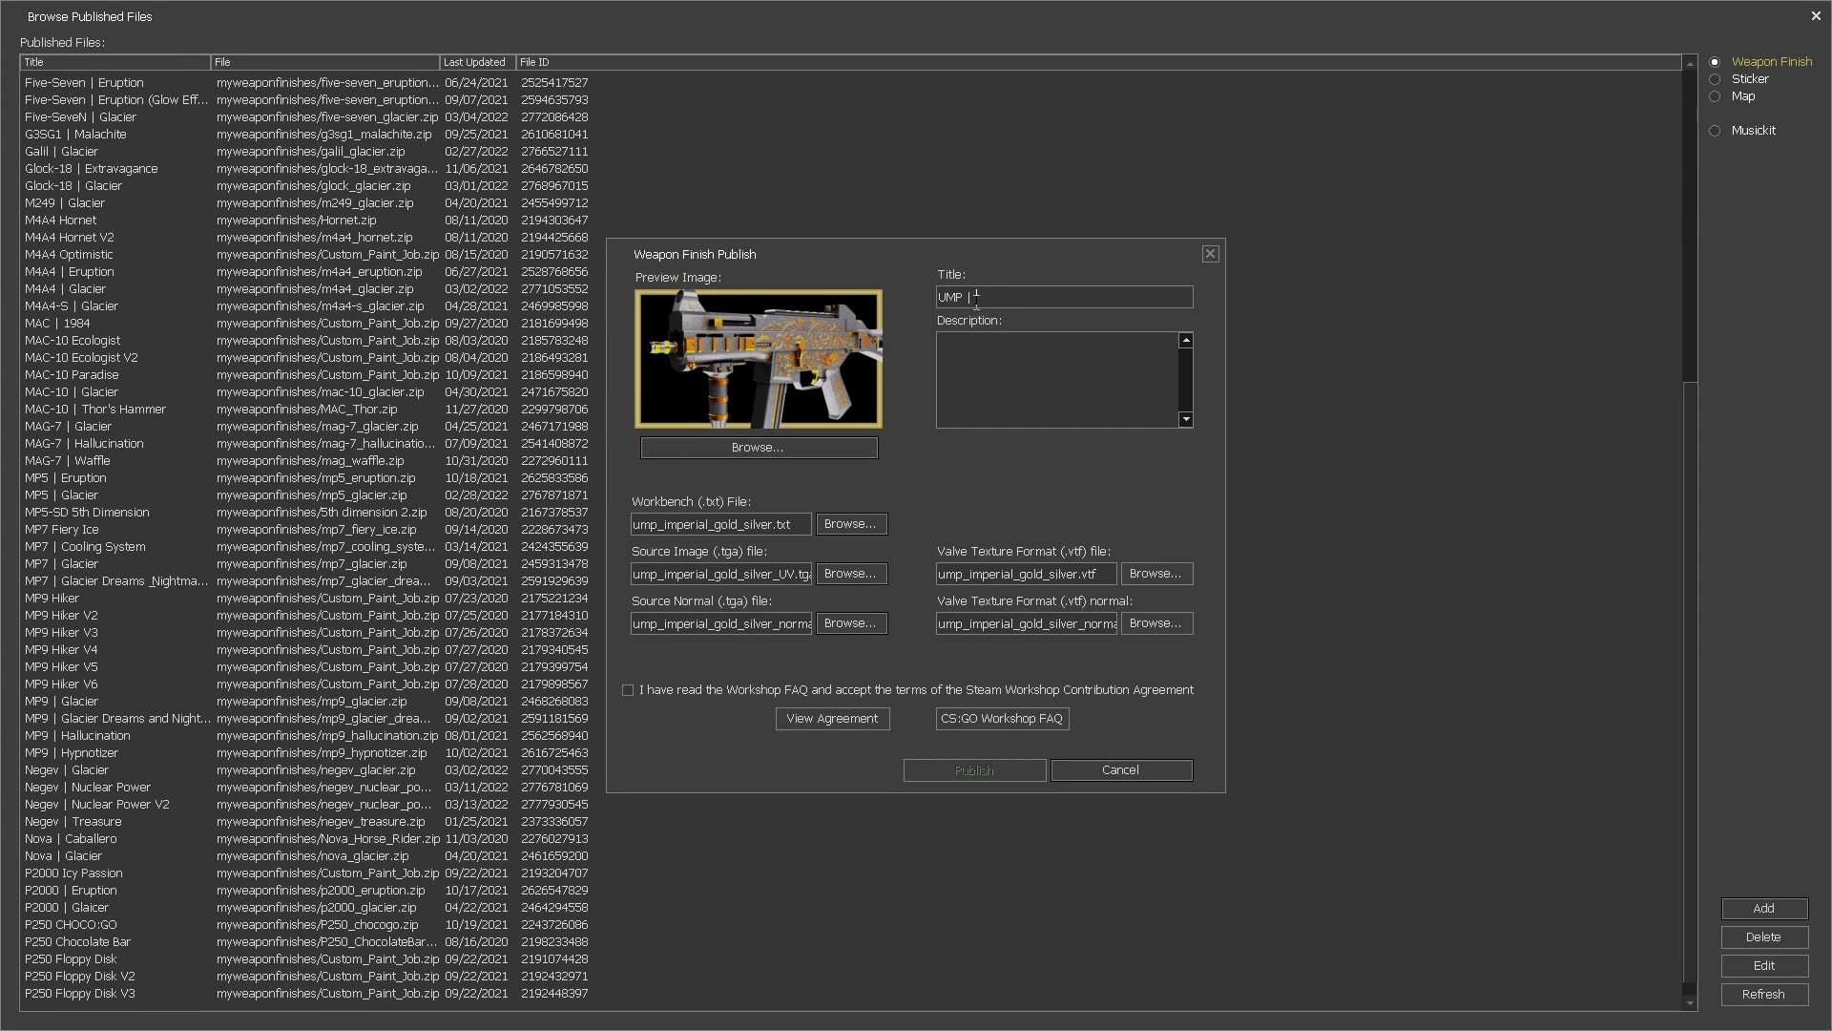
type(" Imperial G")
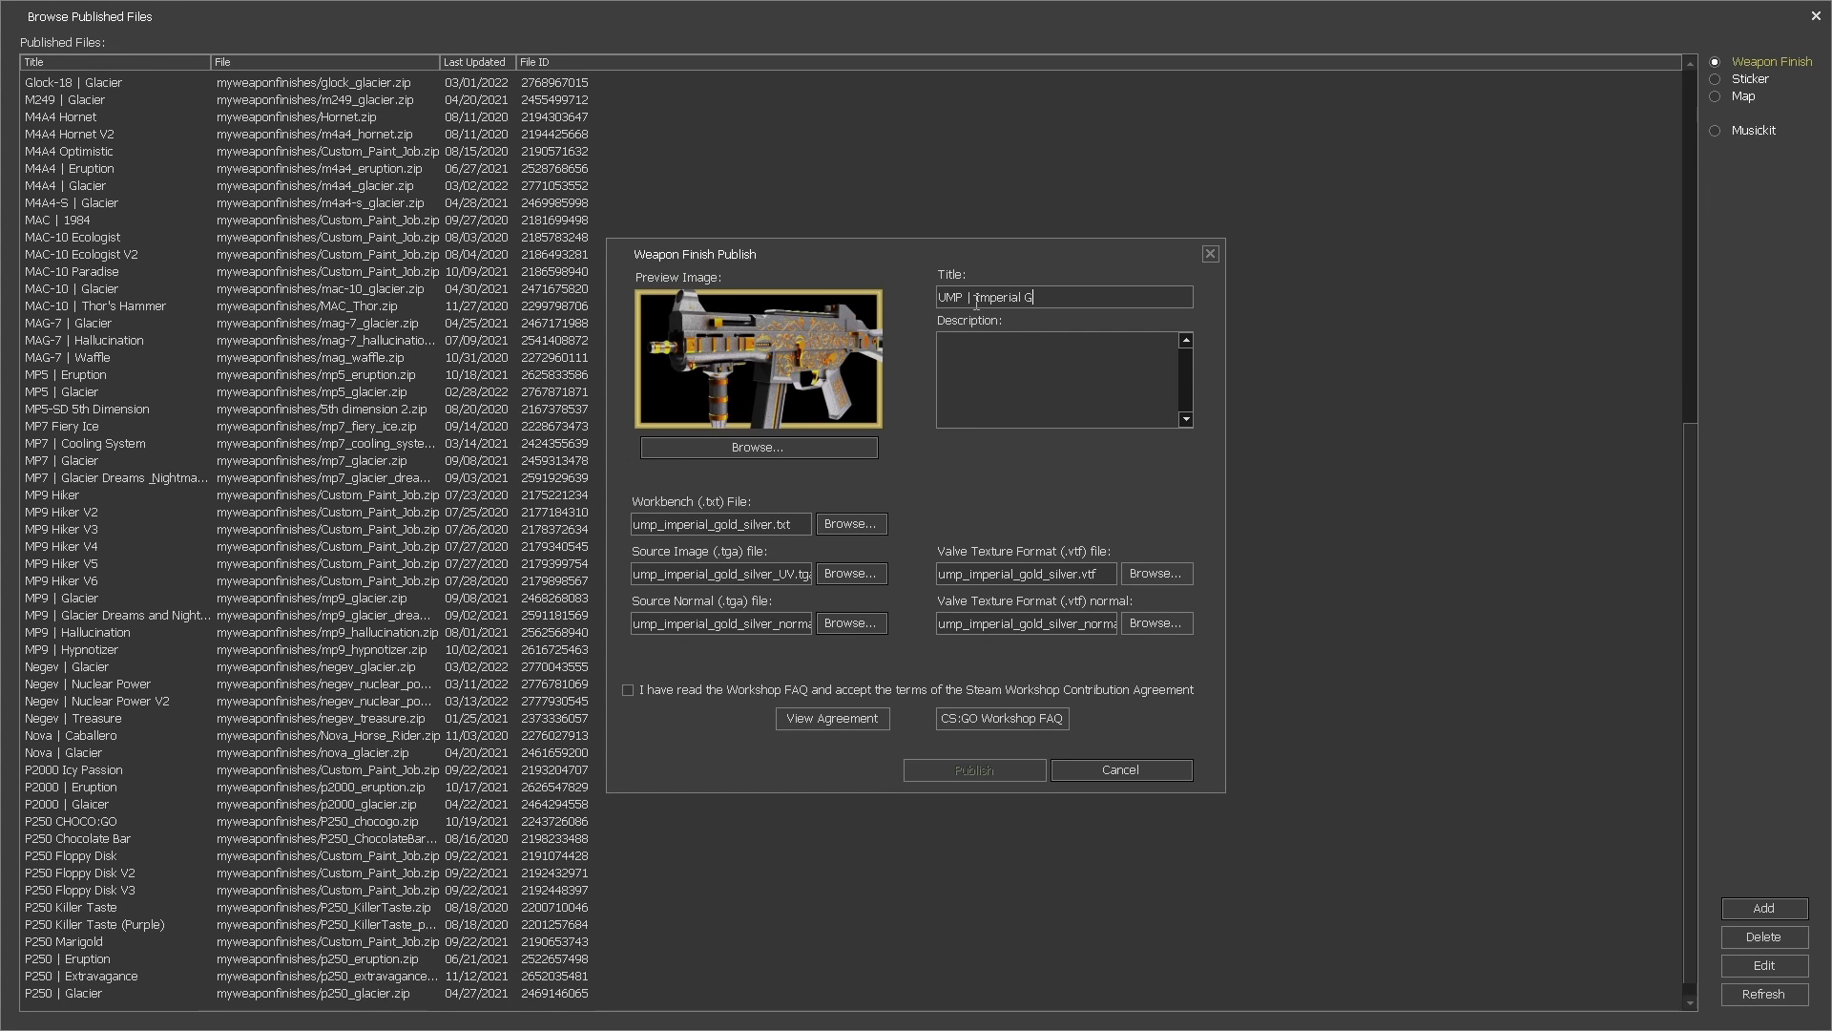
type("old (S")
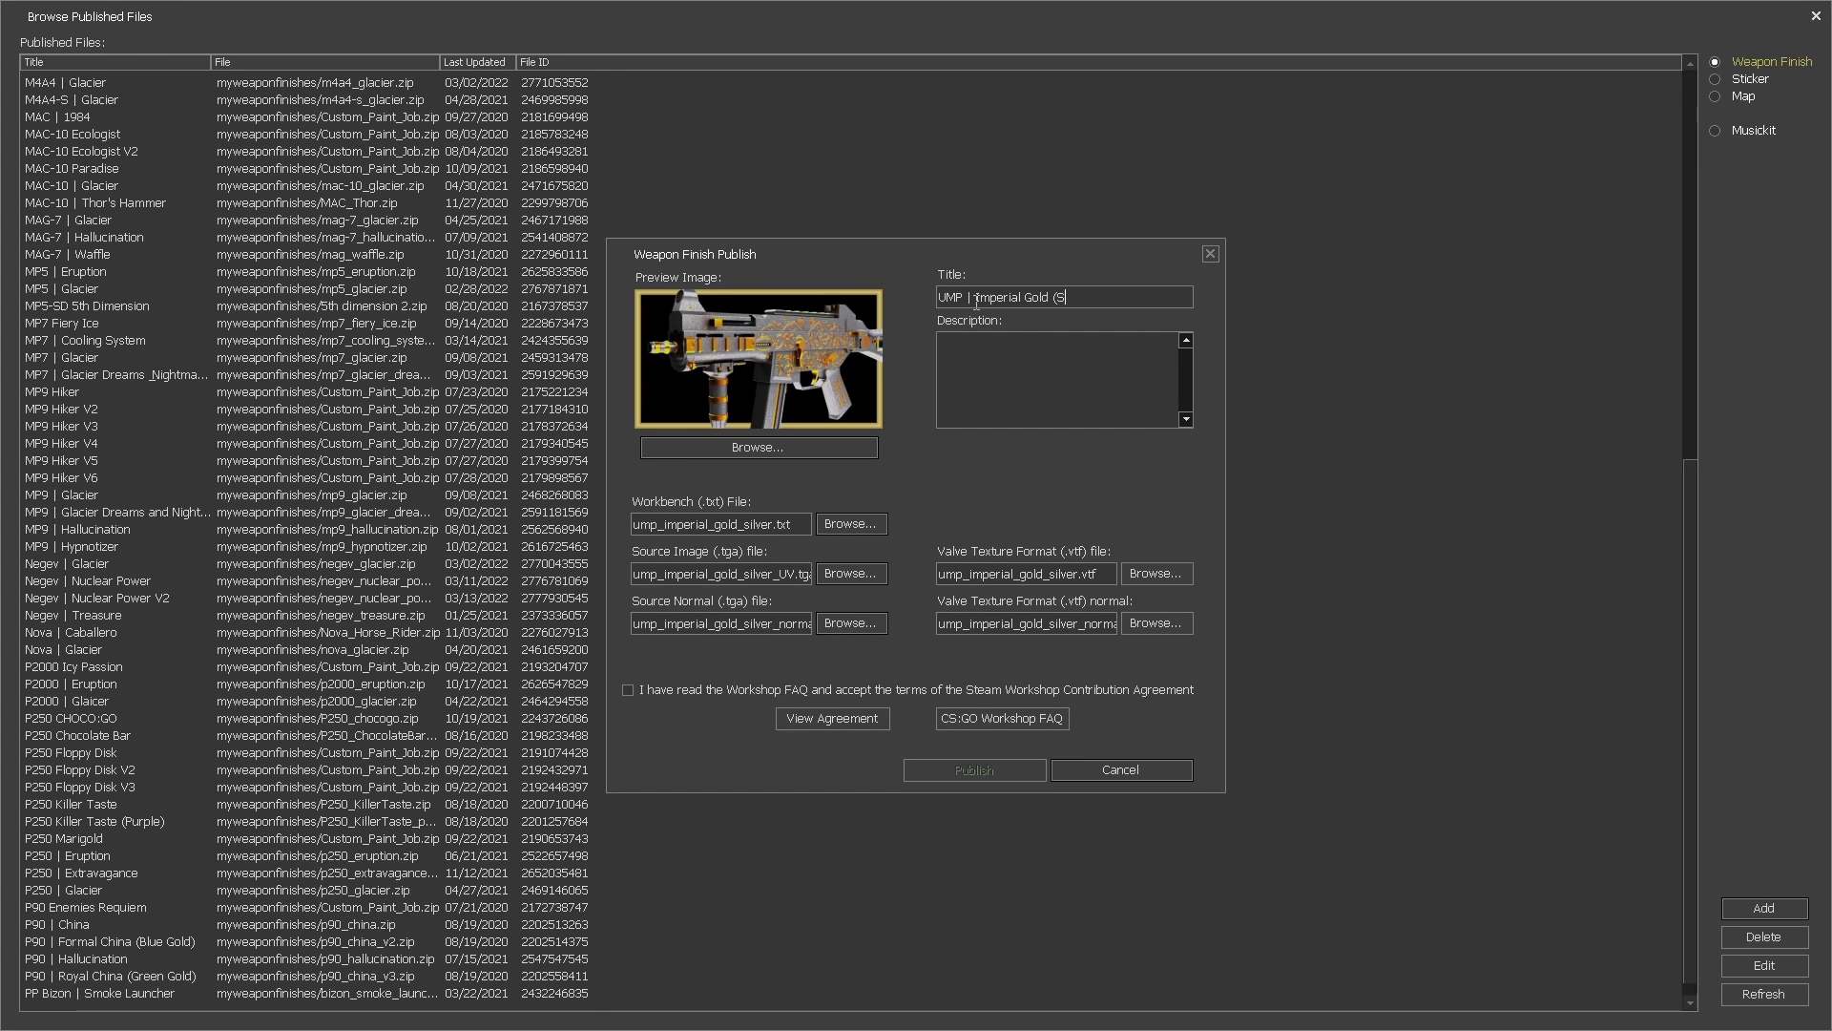
type("ilver)")
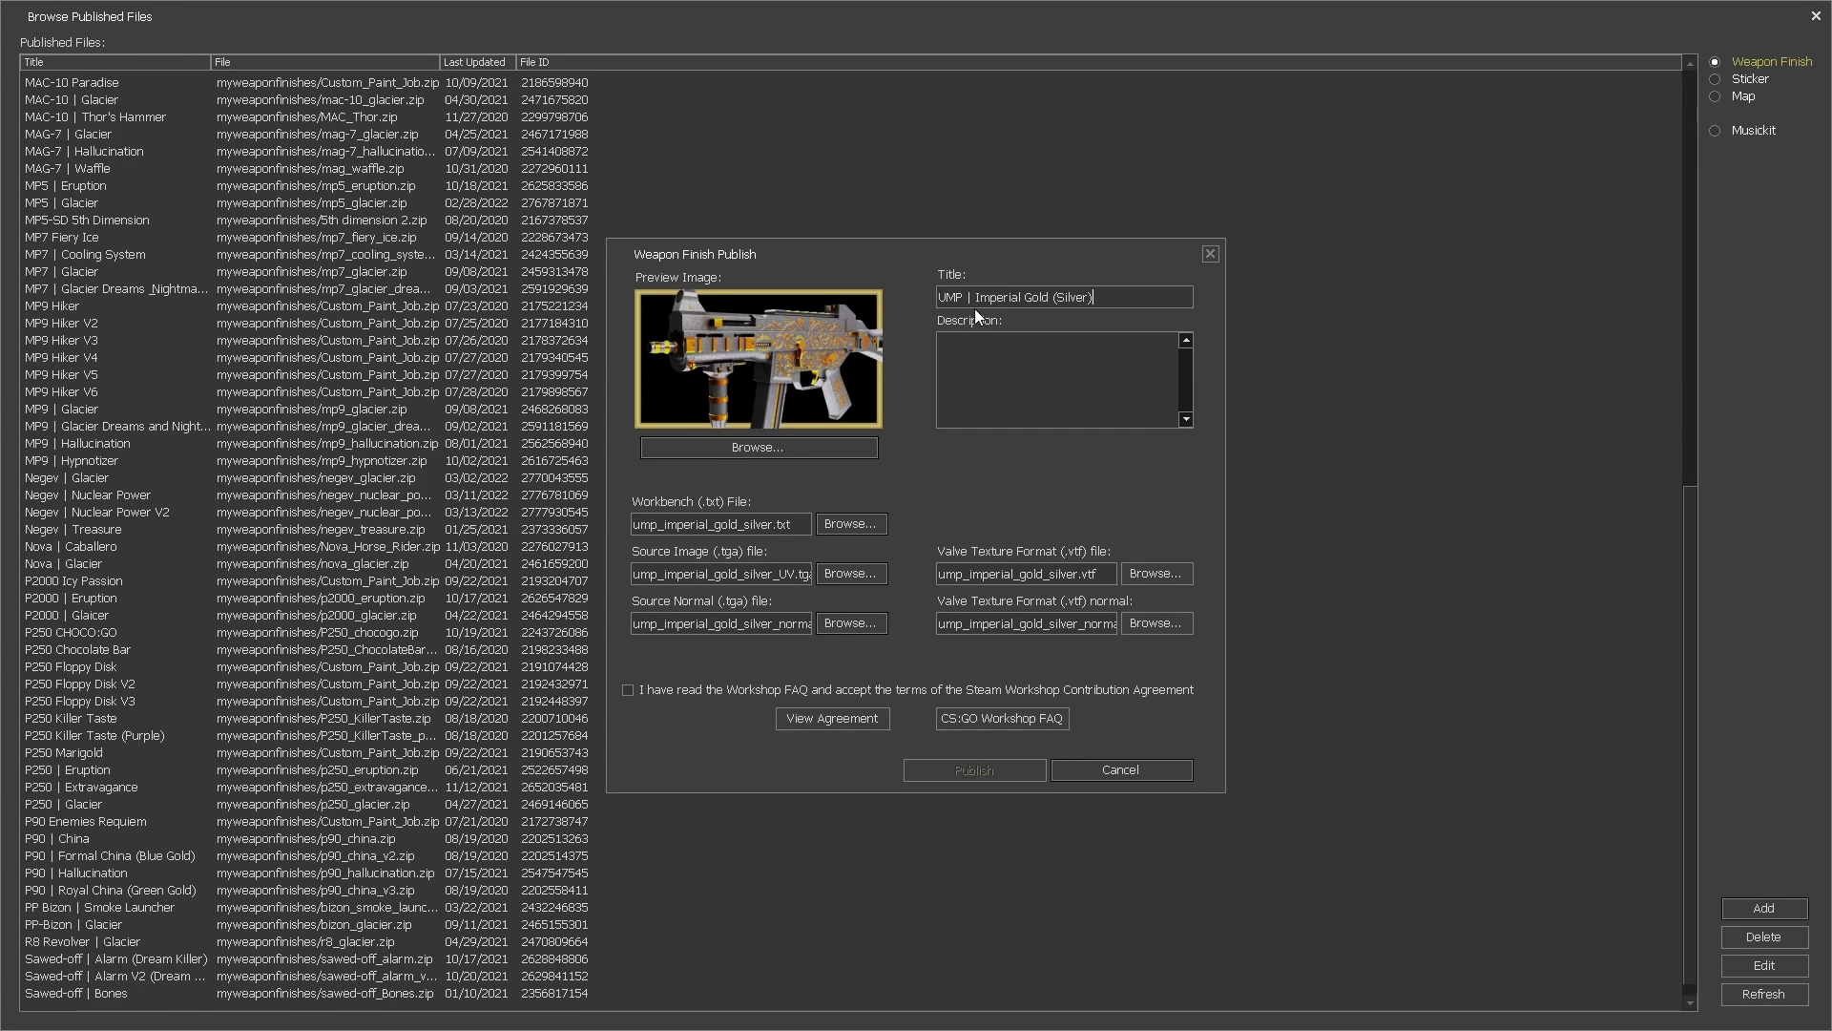
Paste the prepared description with links, then publish and confirm the originality acknowledgement
left_click(1021, 365)
key("ctrl+v")
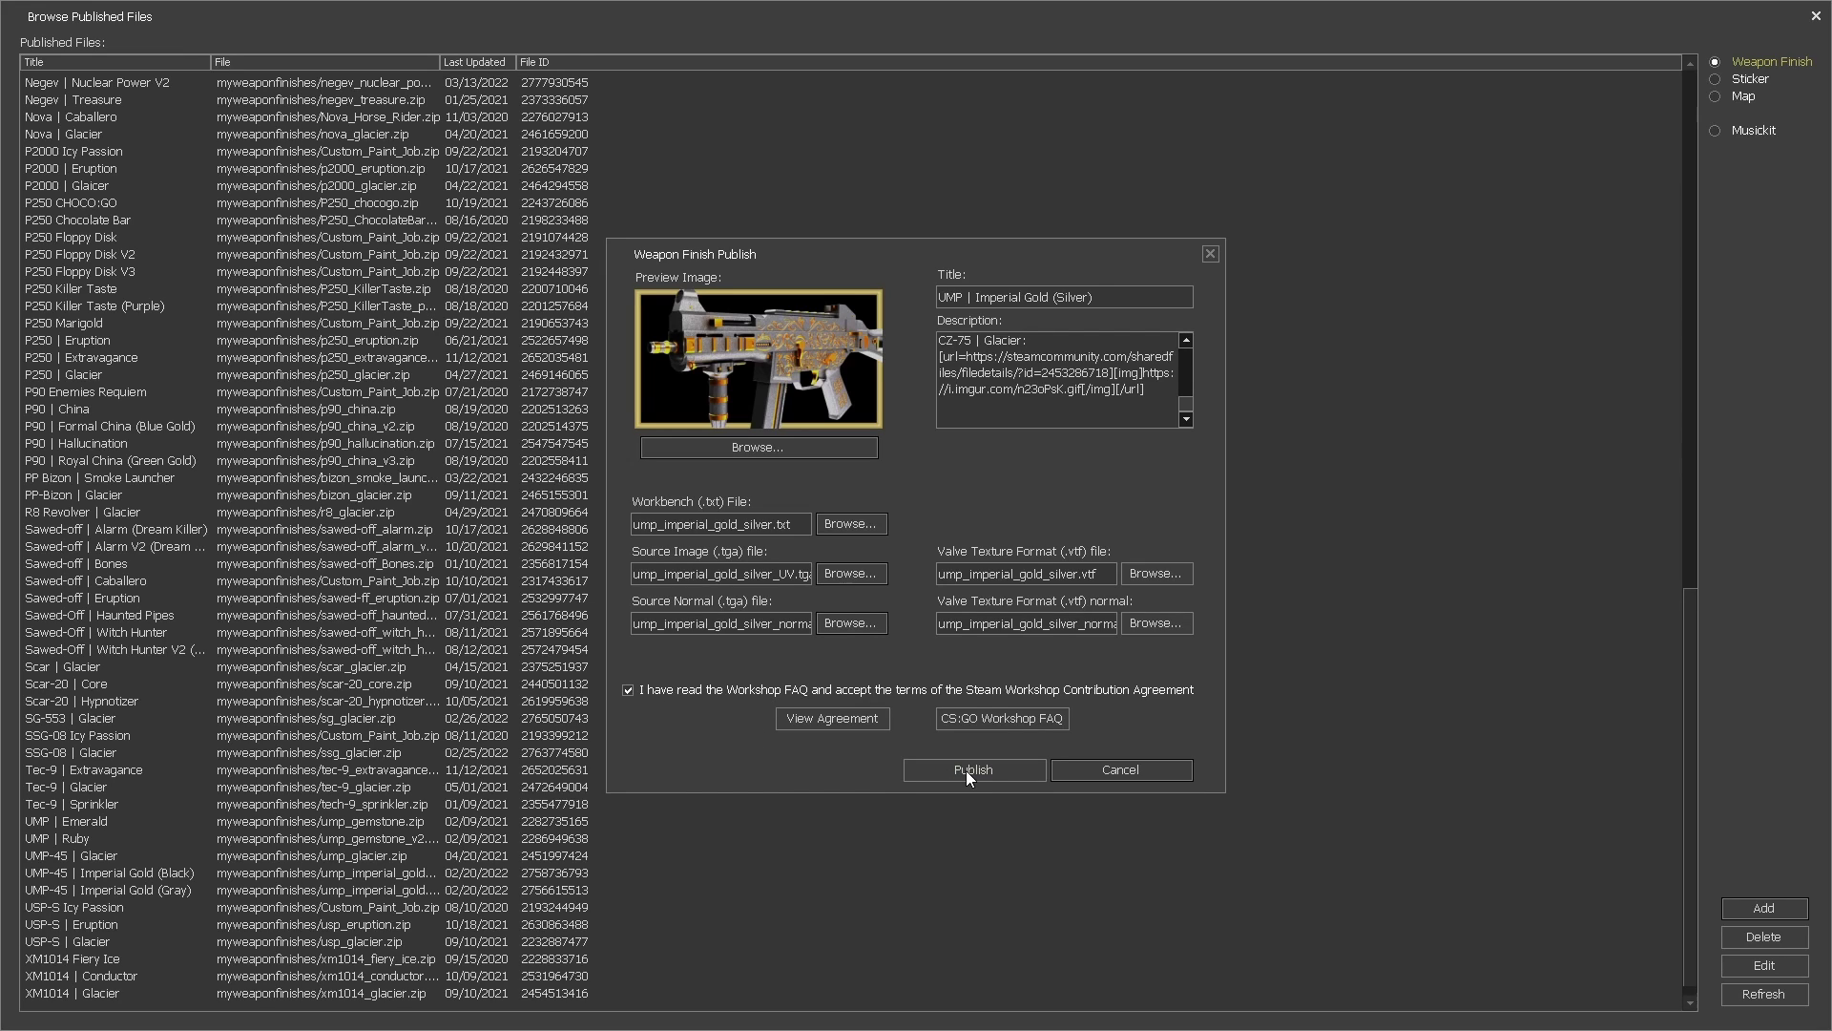
left_click(966, 777)
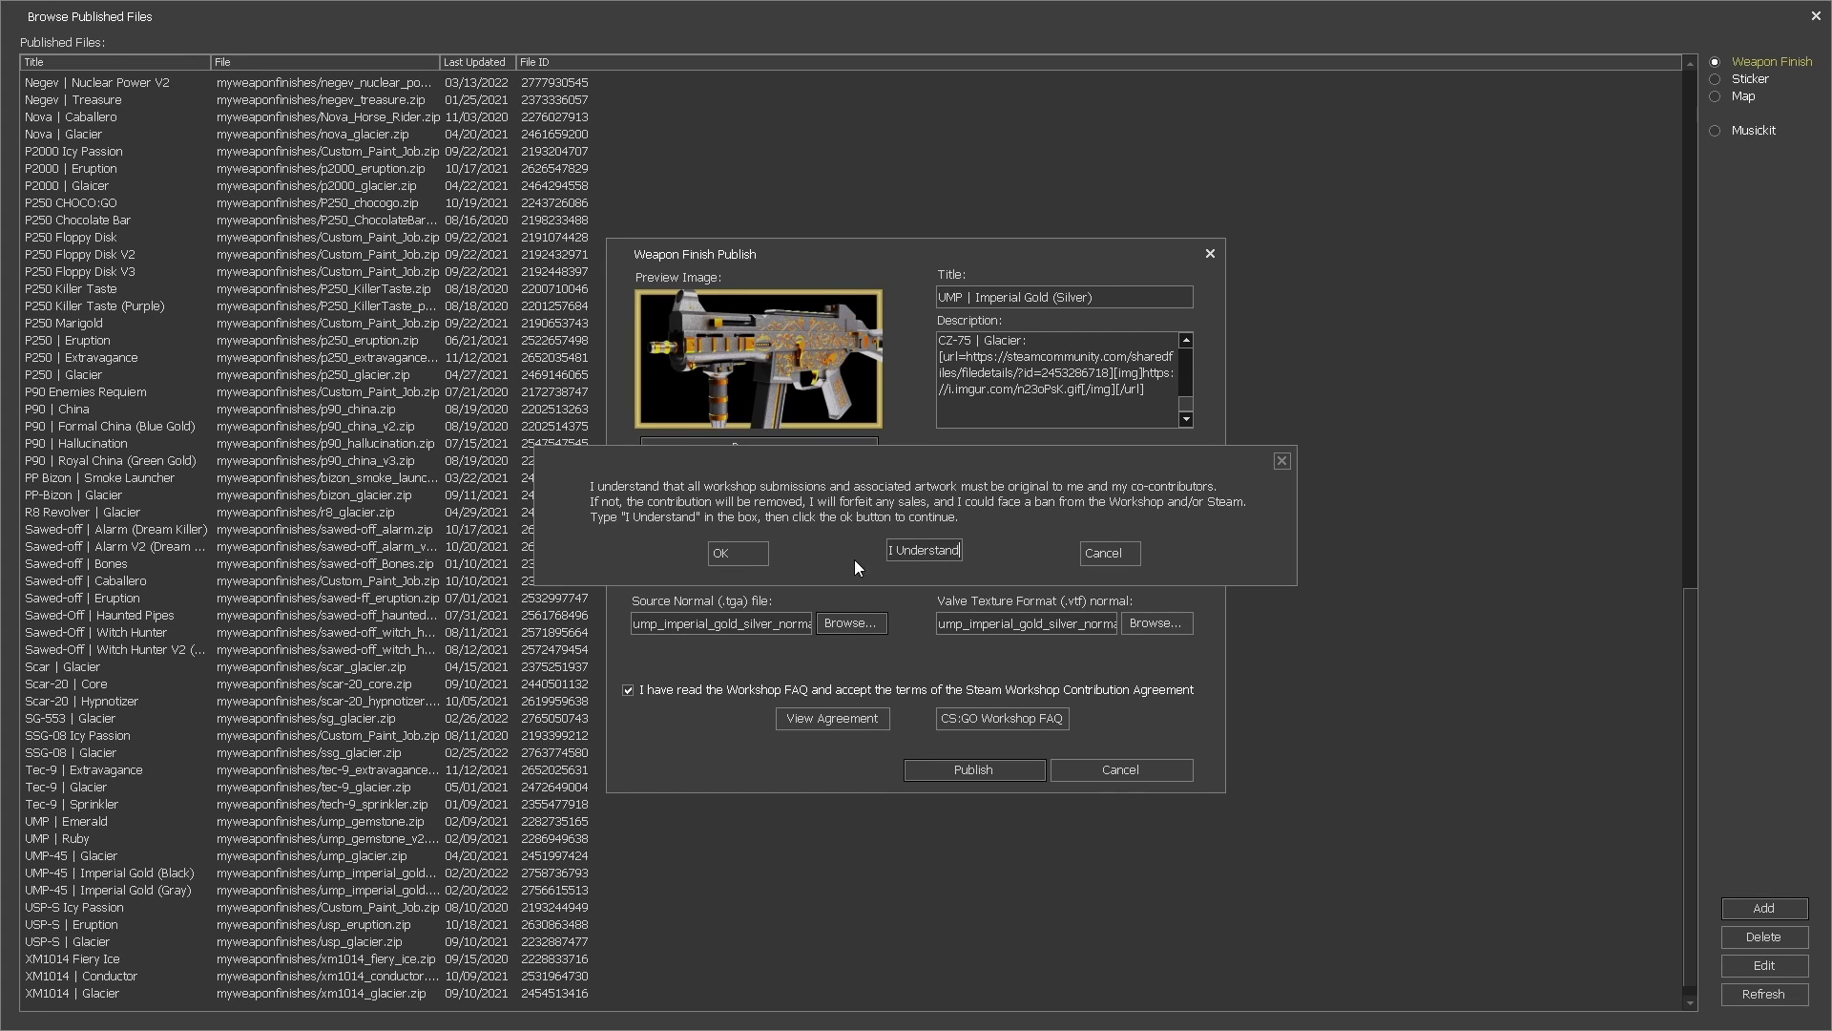
left_click(731, 553)
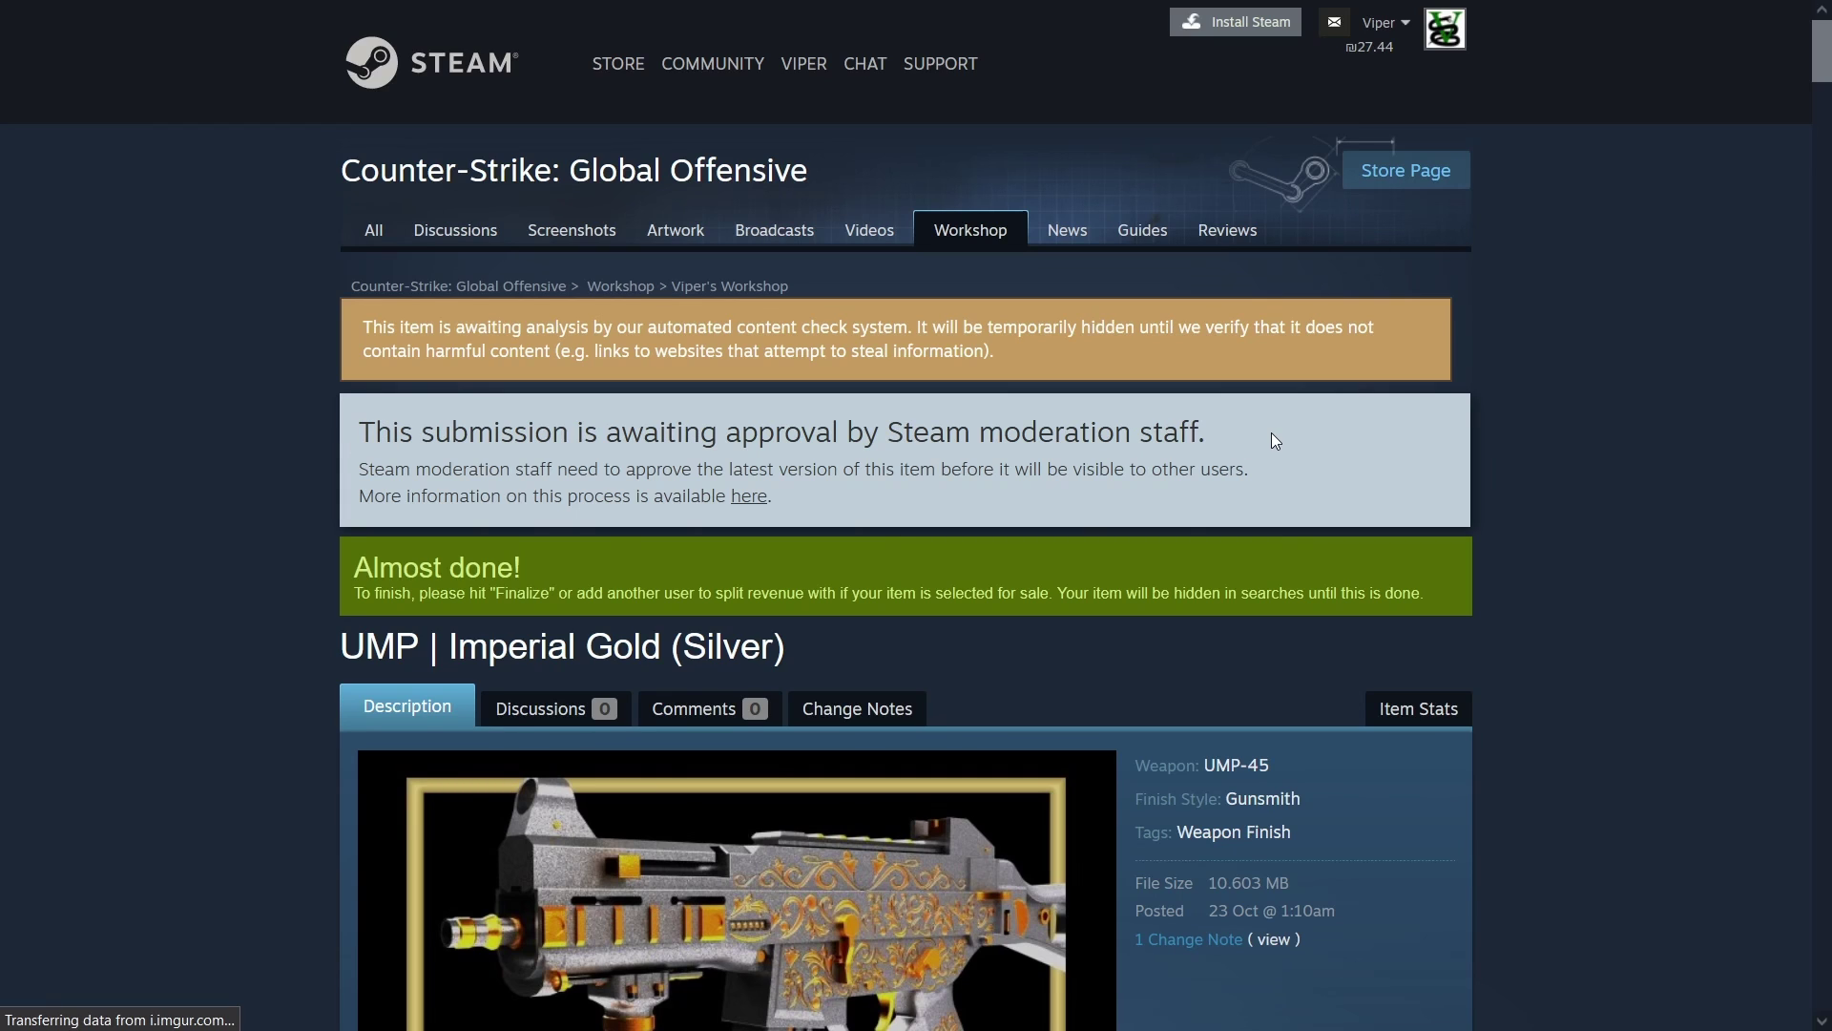
scroll(1425, 485, "down", 10)
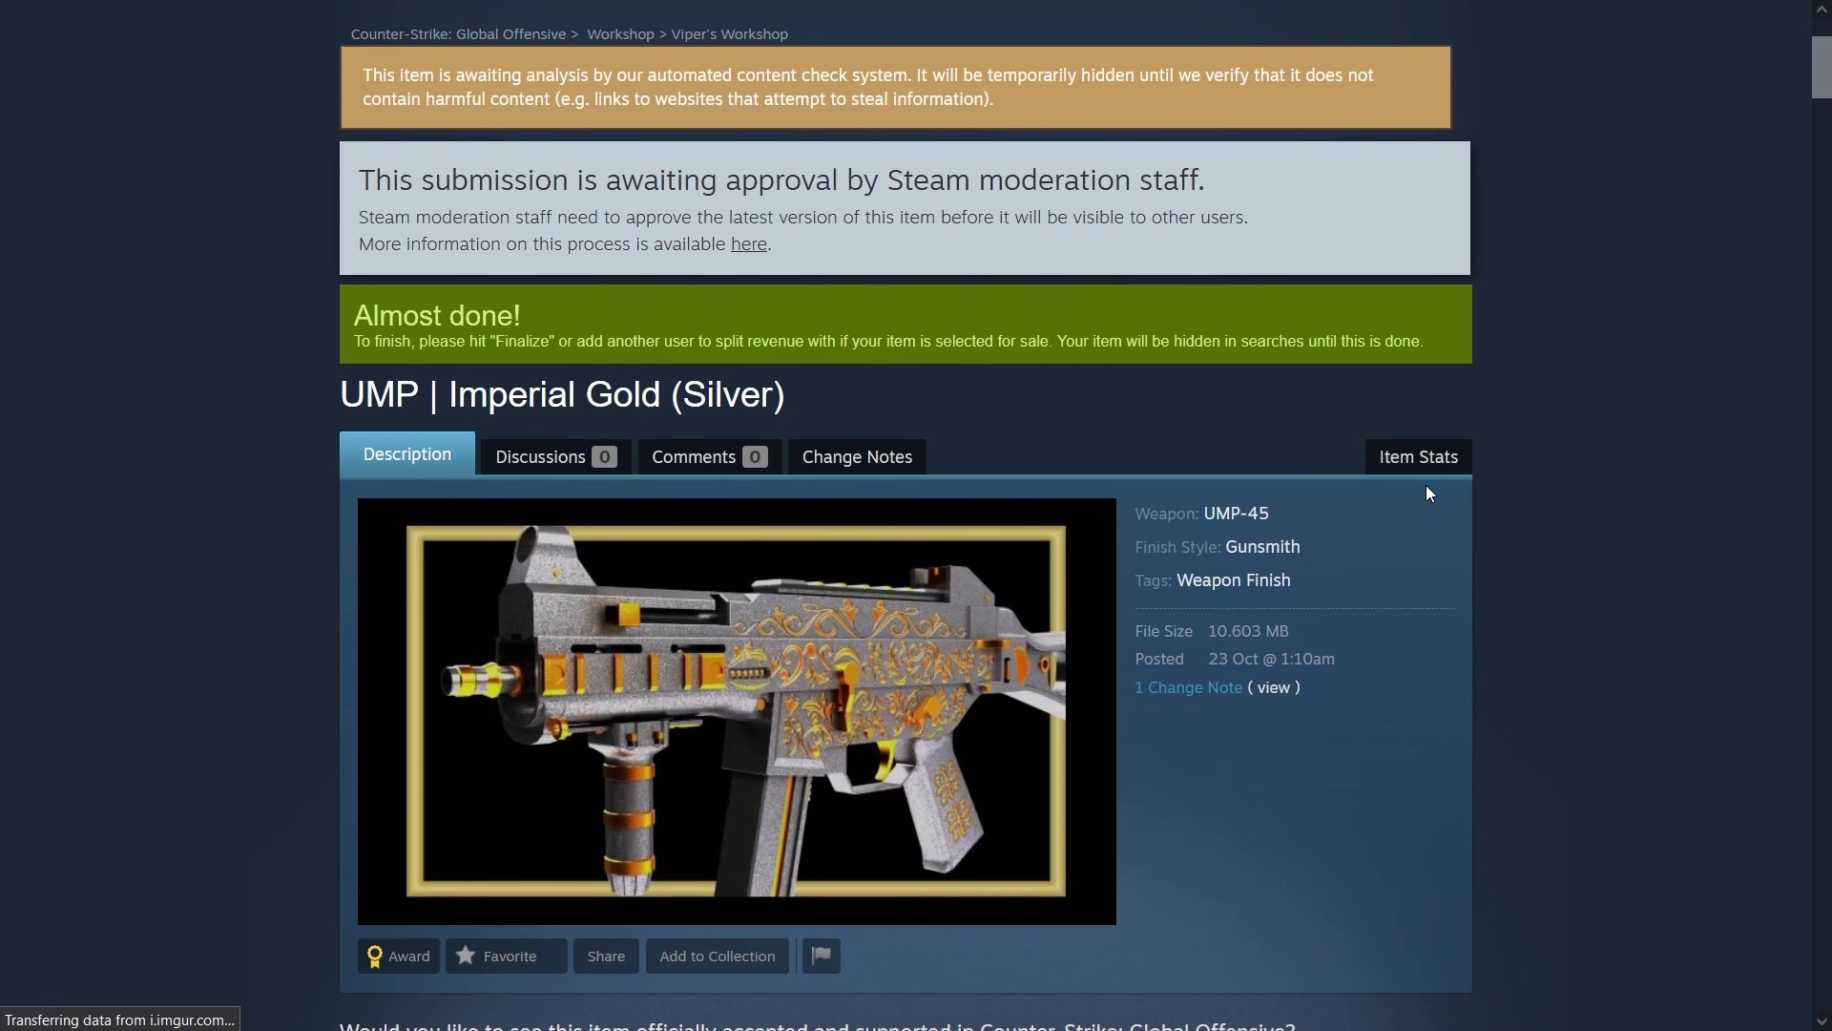
scroll(1428, 484, "down", 9)
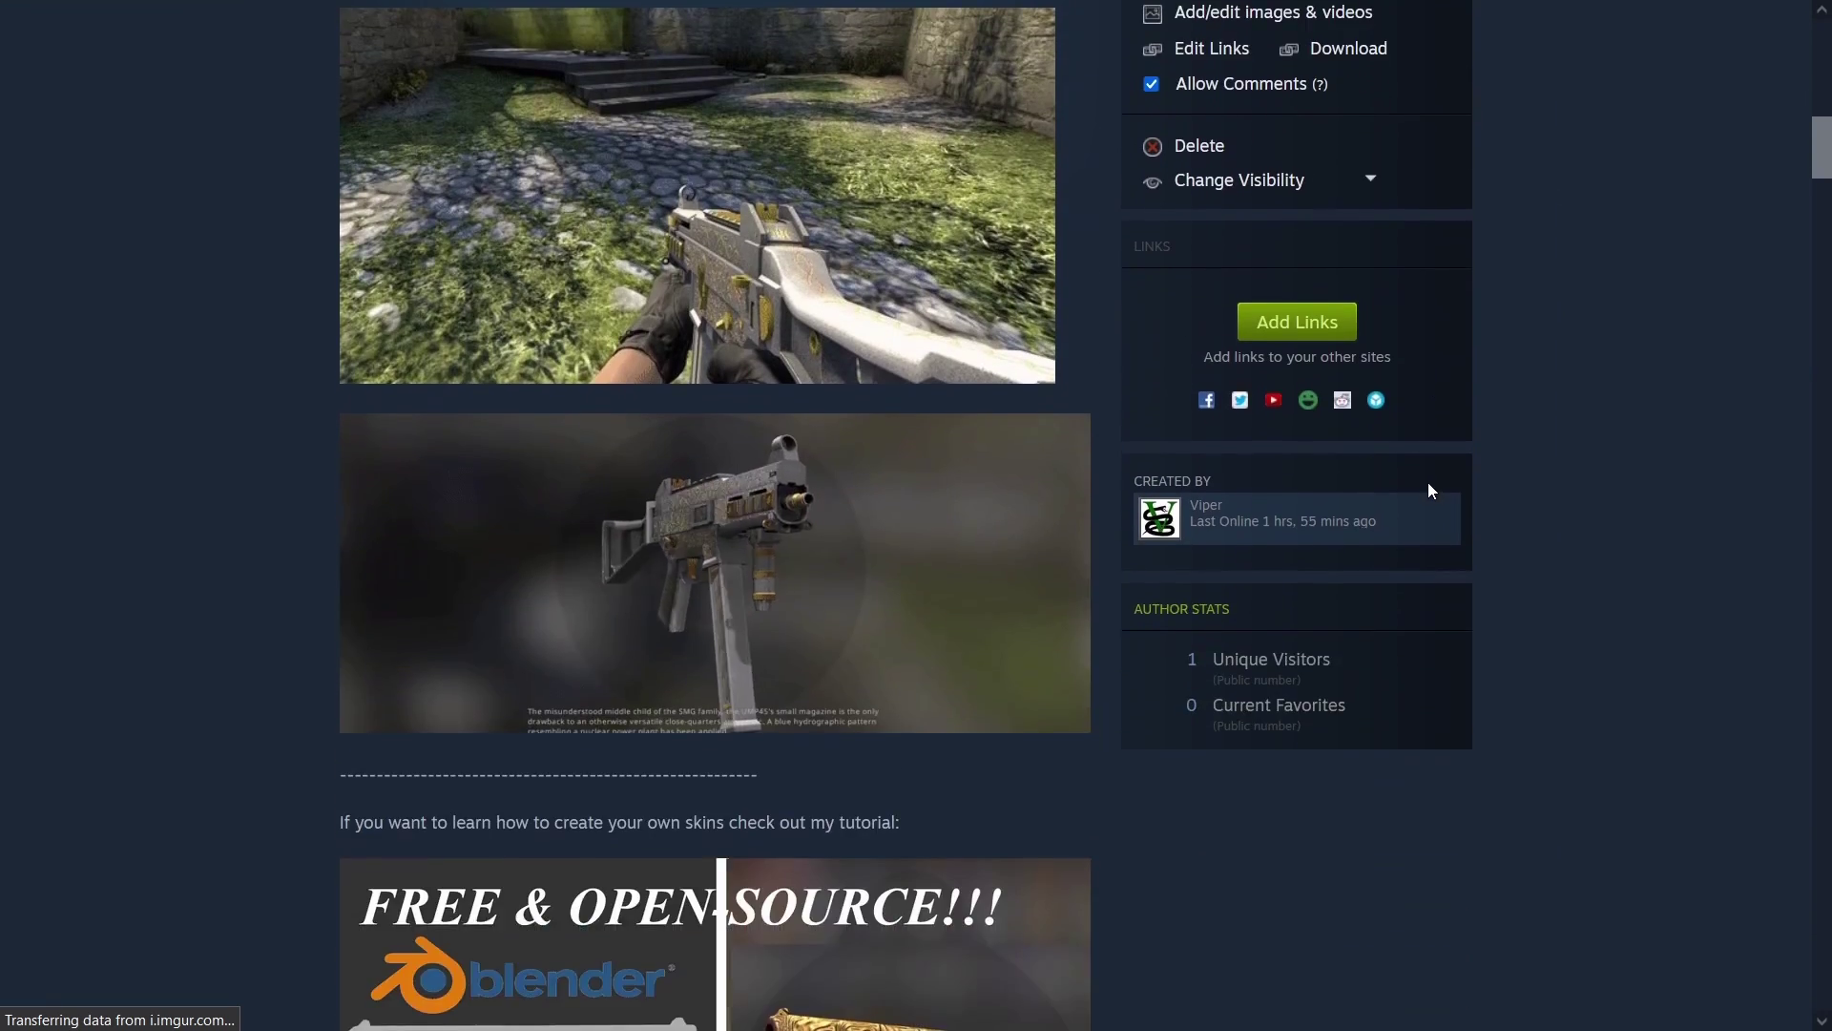
scroll(1429, 490, "down", 8)
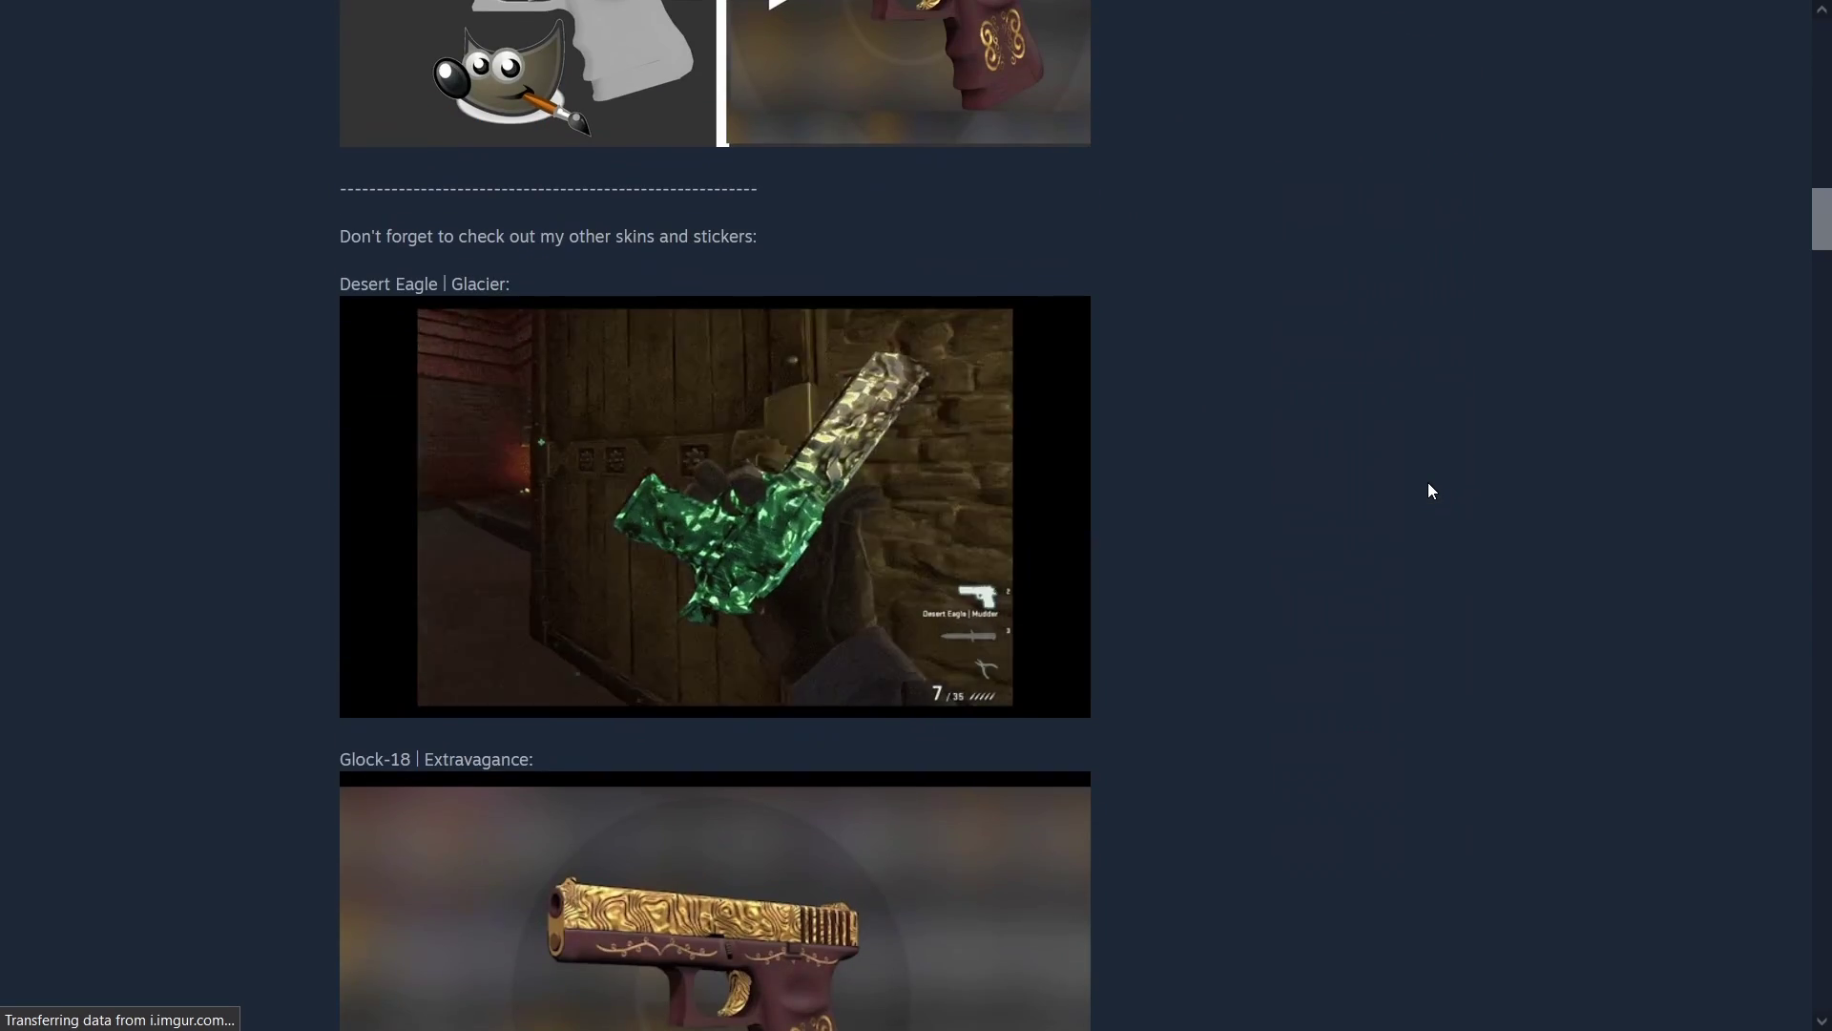
scroll(1429, 490, "down", 2)
scroll(1429, 490, "up", 19)
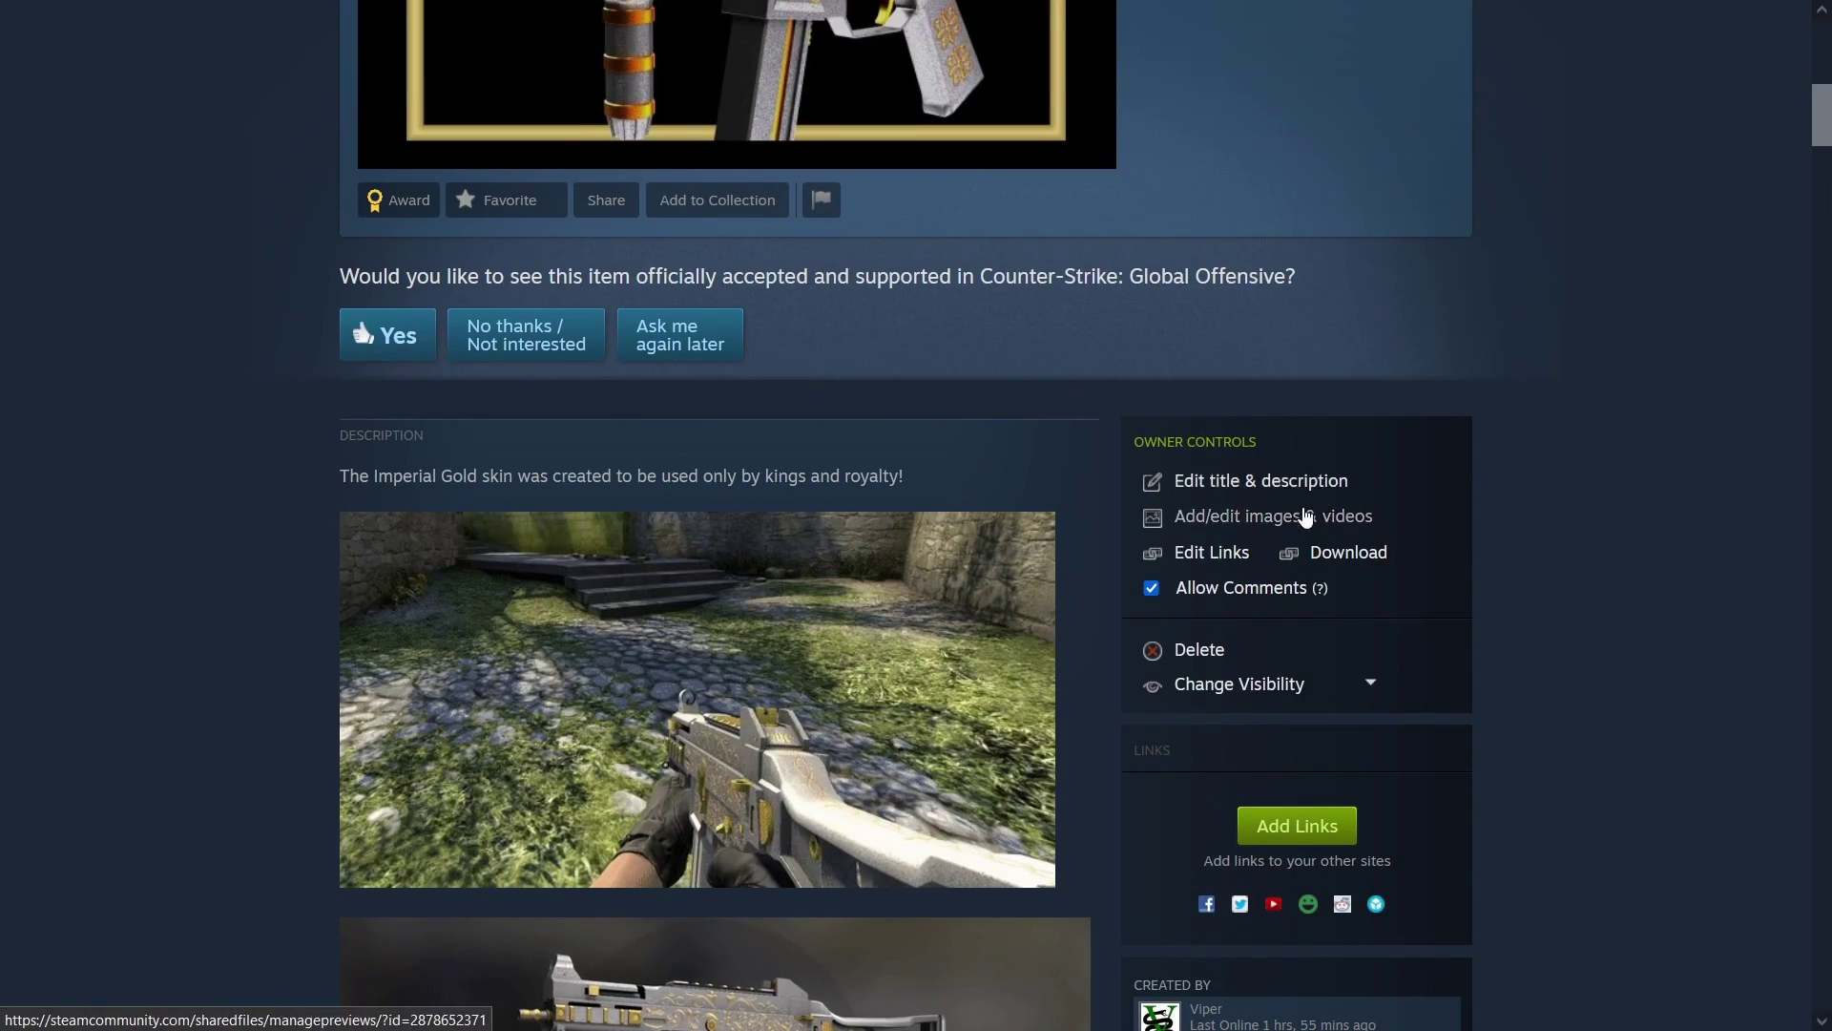
left_click(1304, 522)
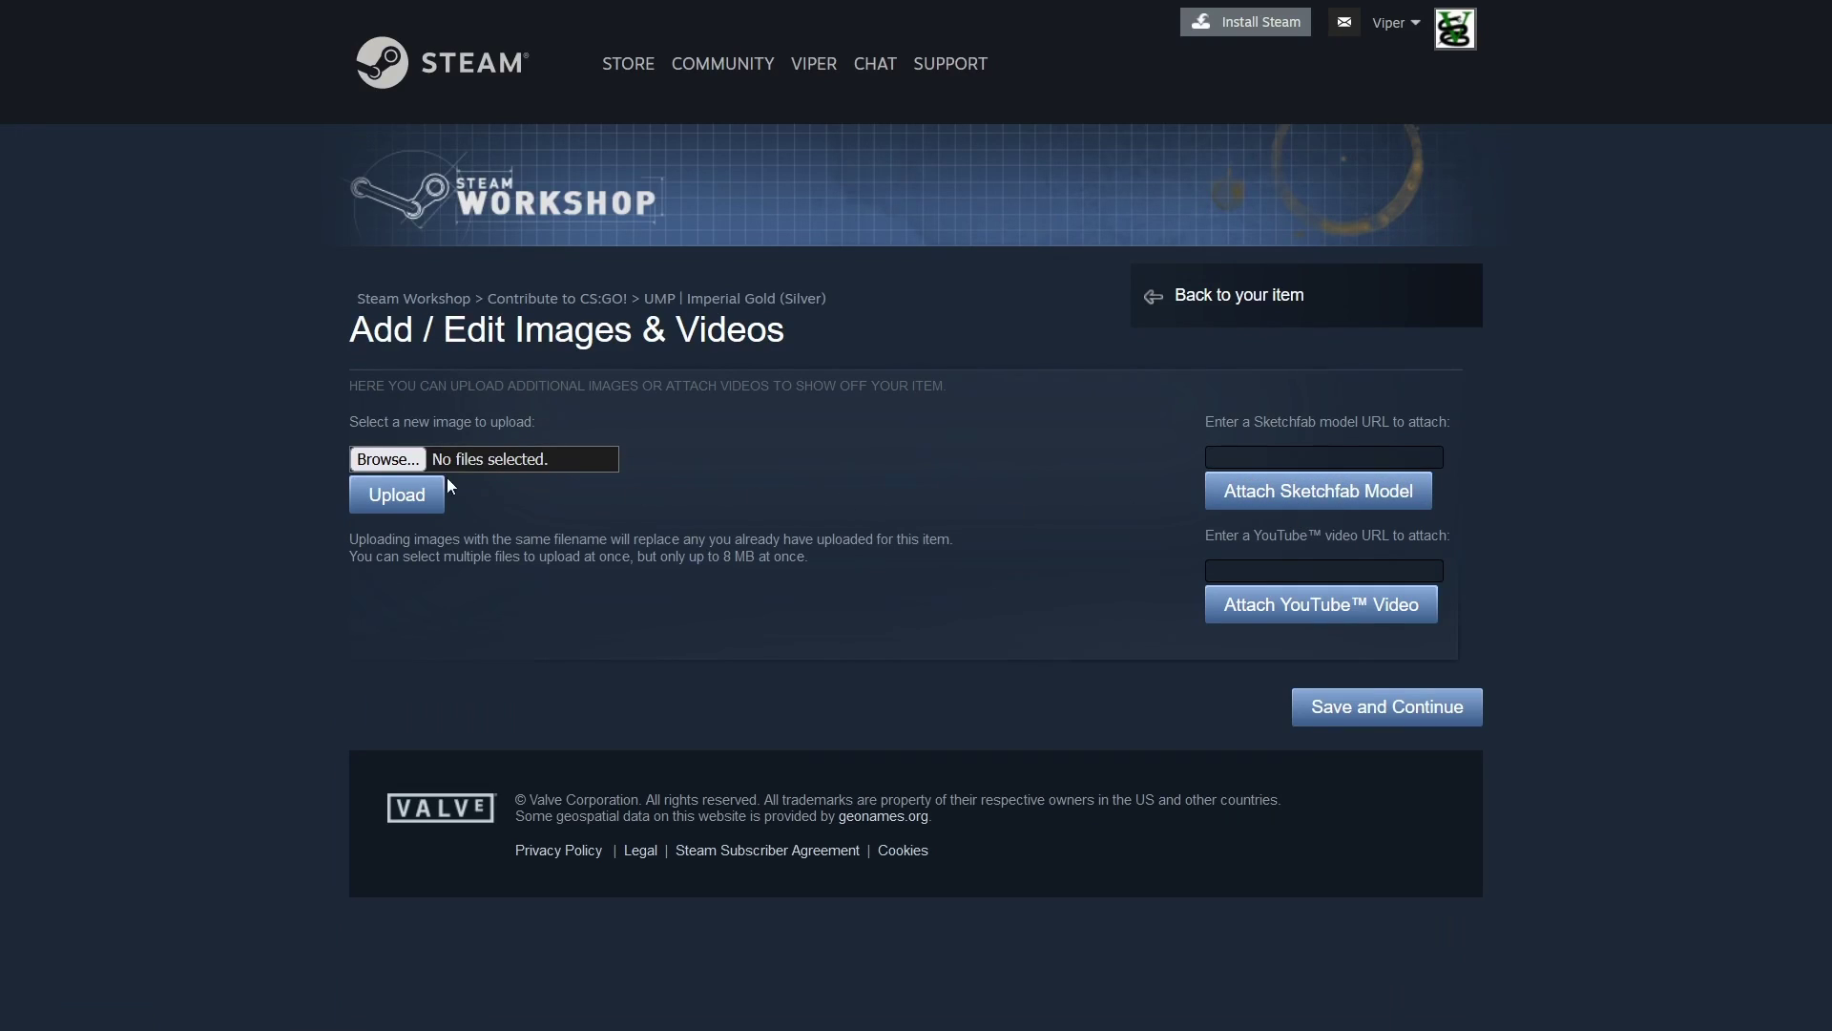
left_click(375, 462)
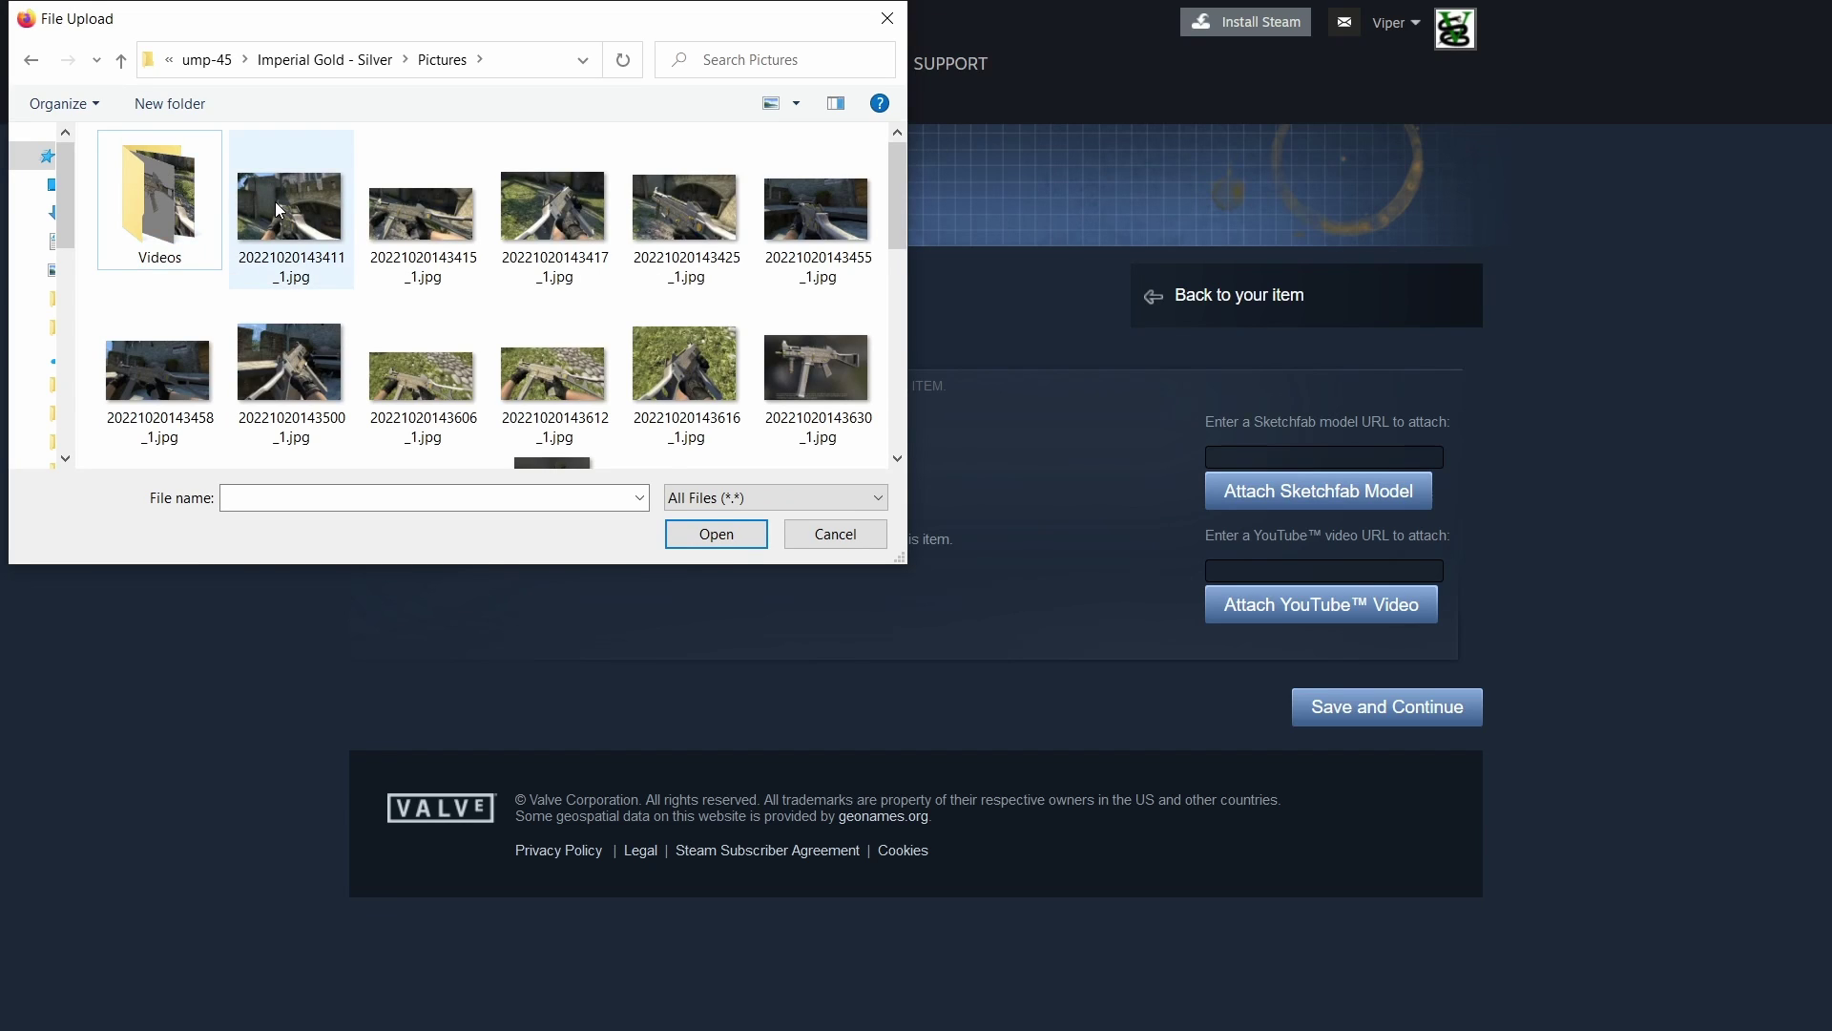
scroll(362, 267, "down", 2)
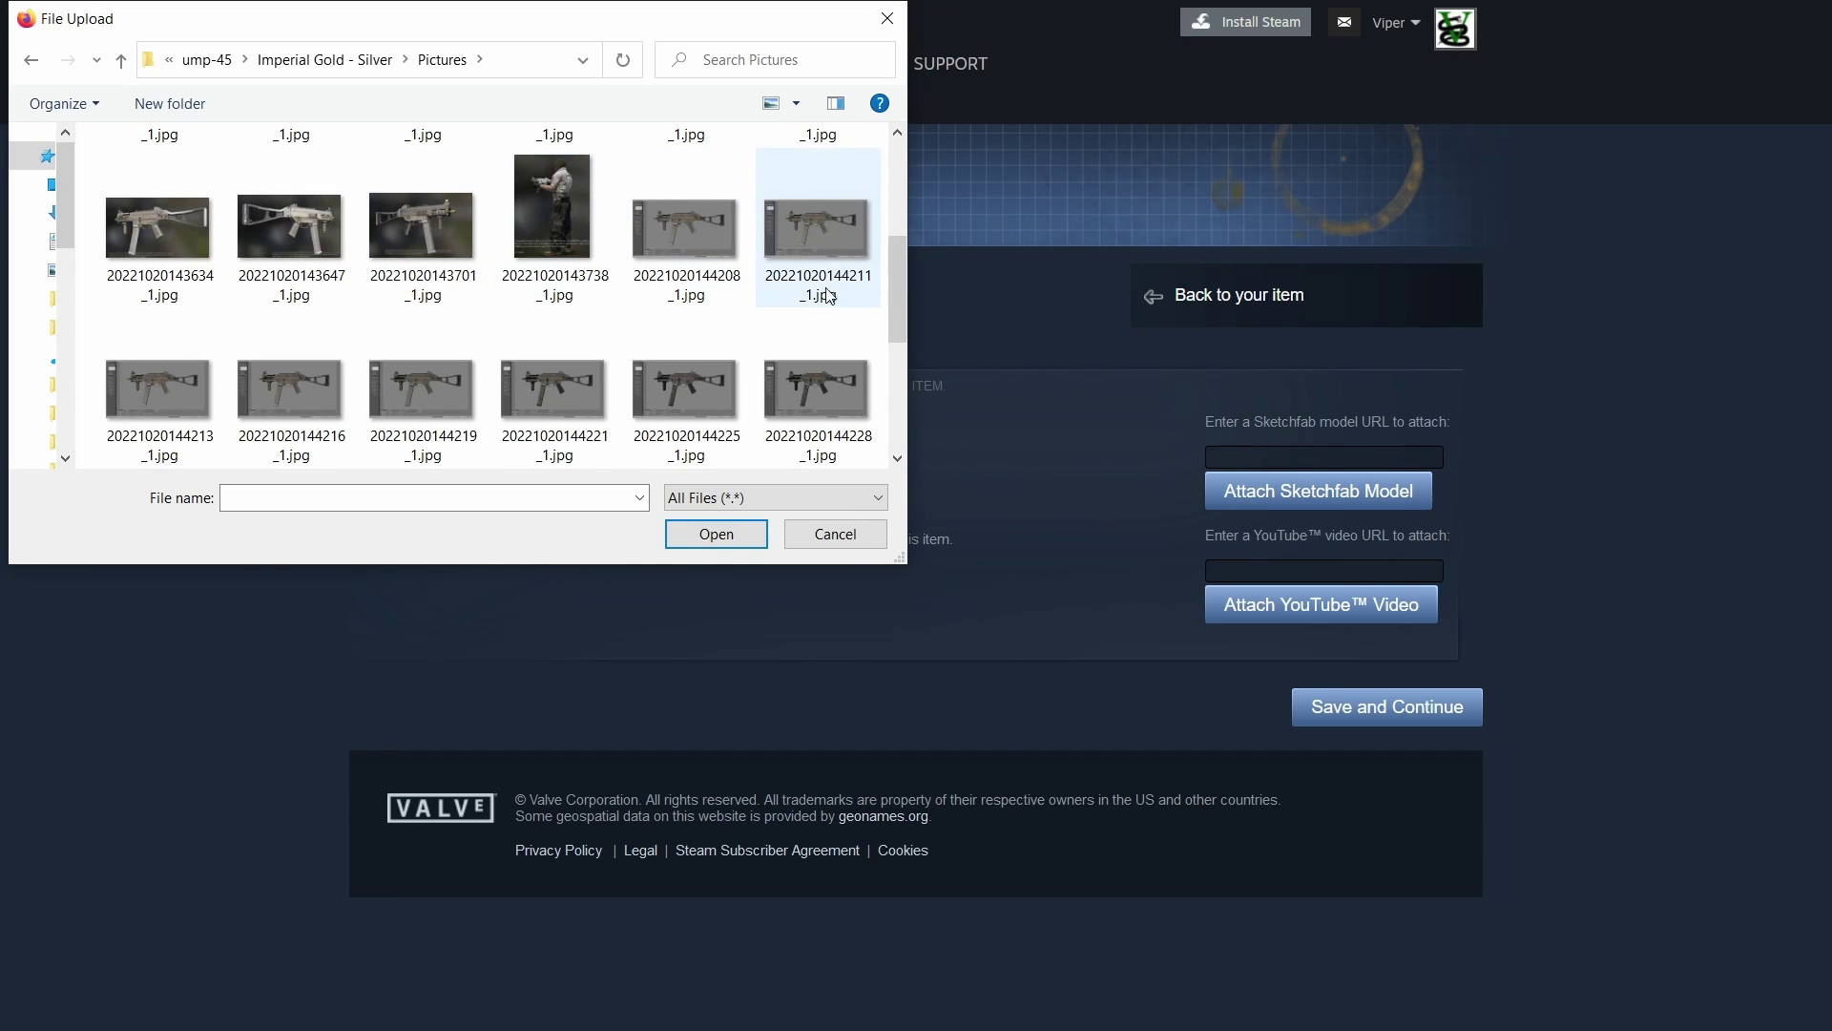
scroll(906, 262, "up", 1)
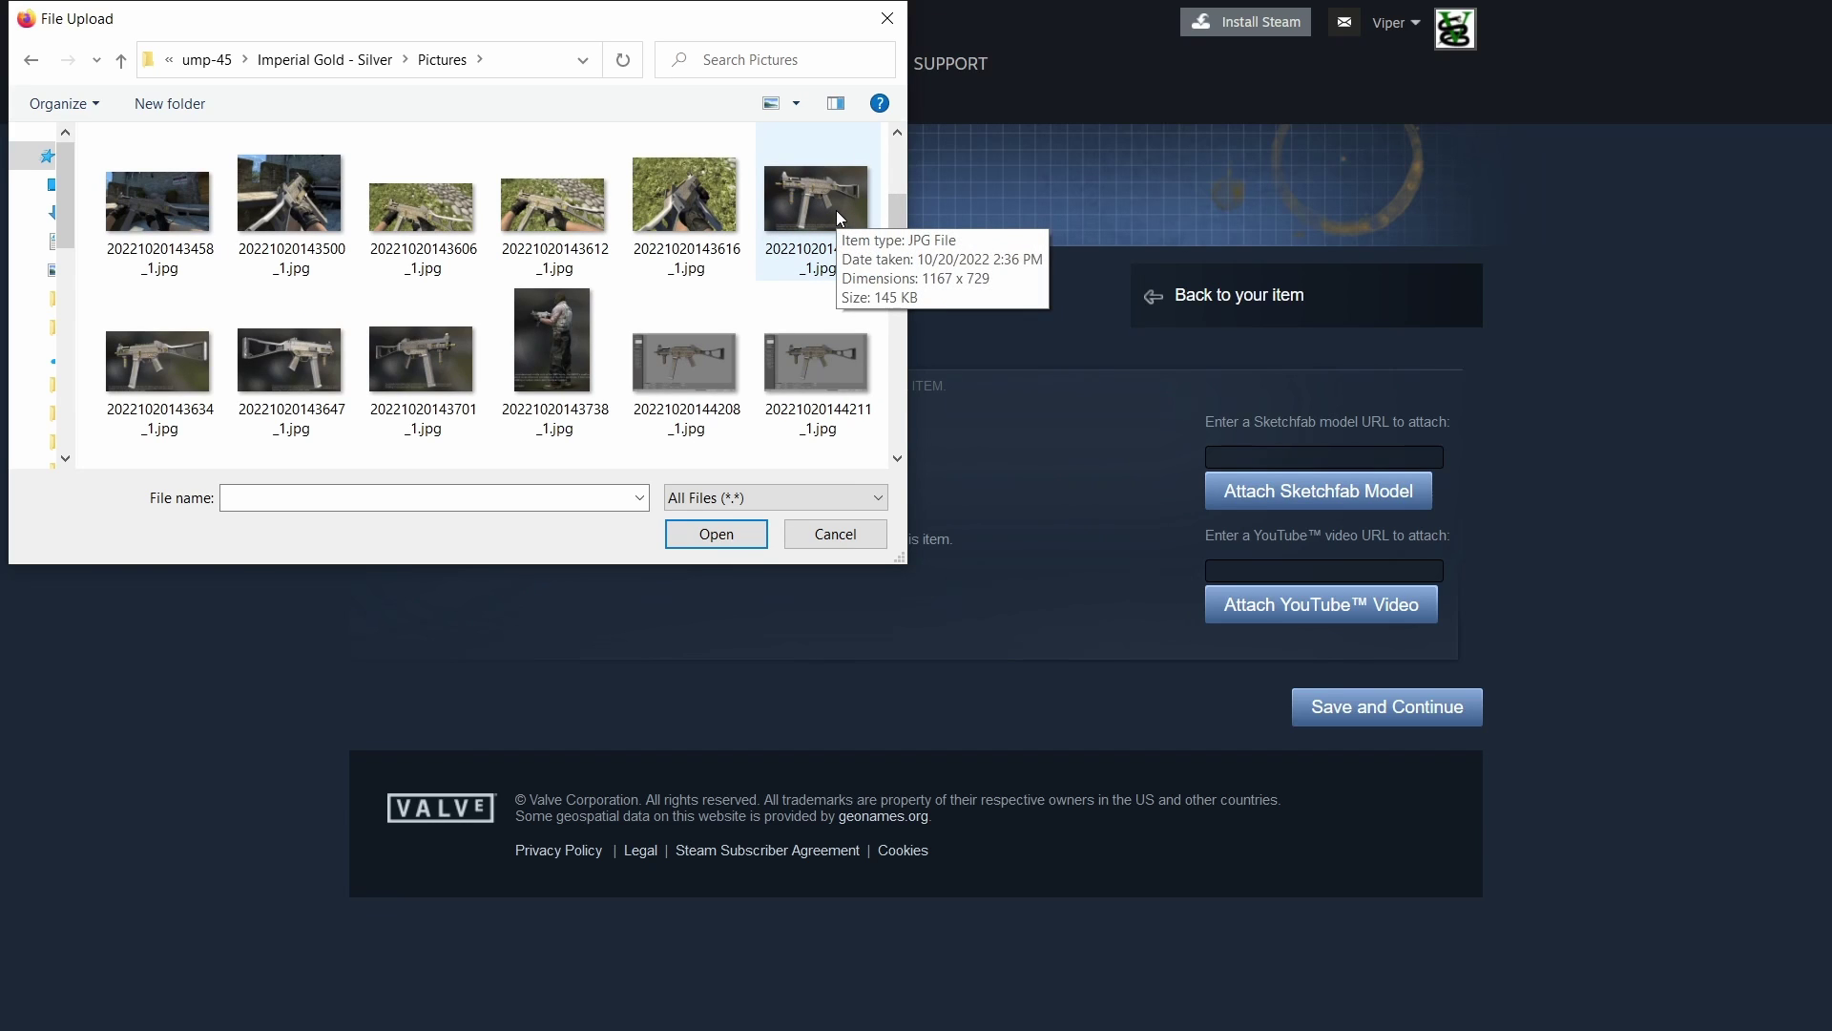
double_click(800, 190)
left_click(397, 494)
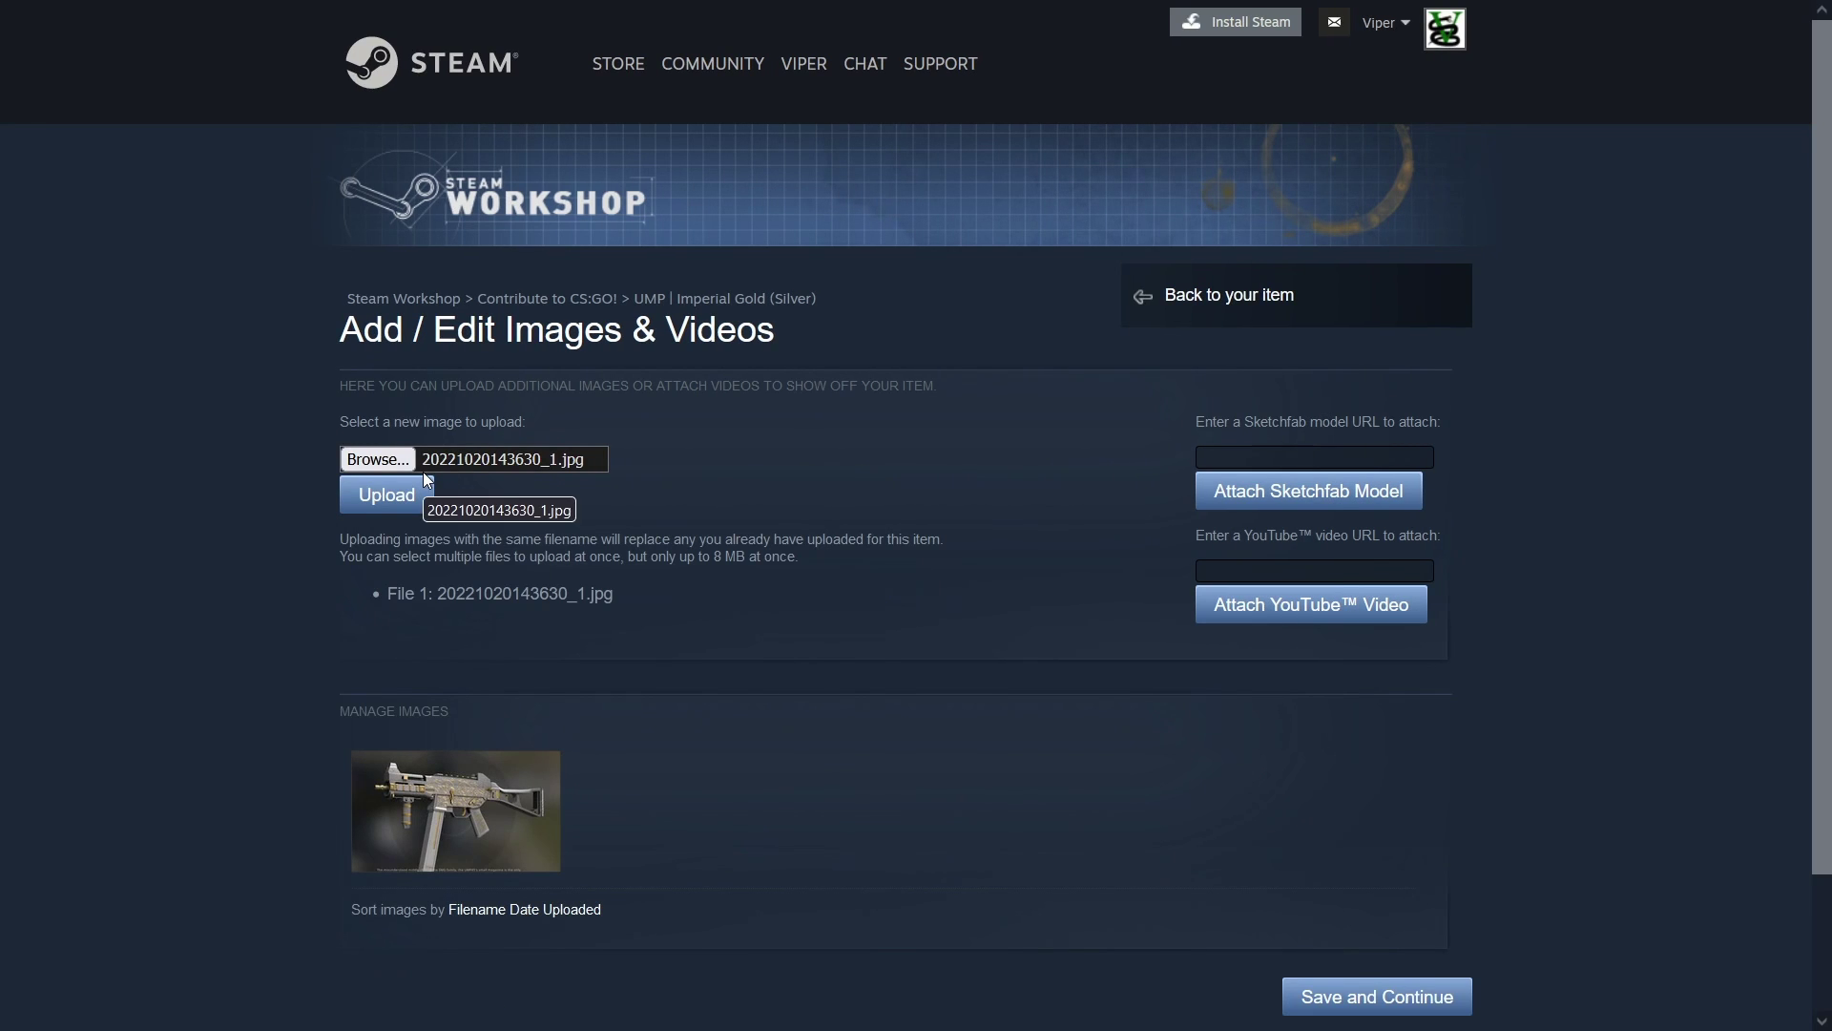
key("alt+Left")
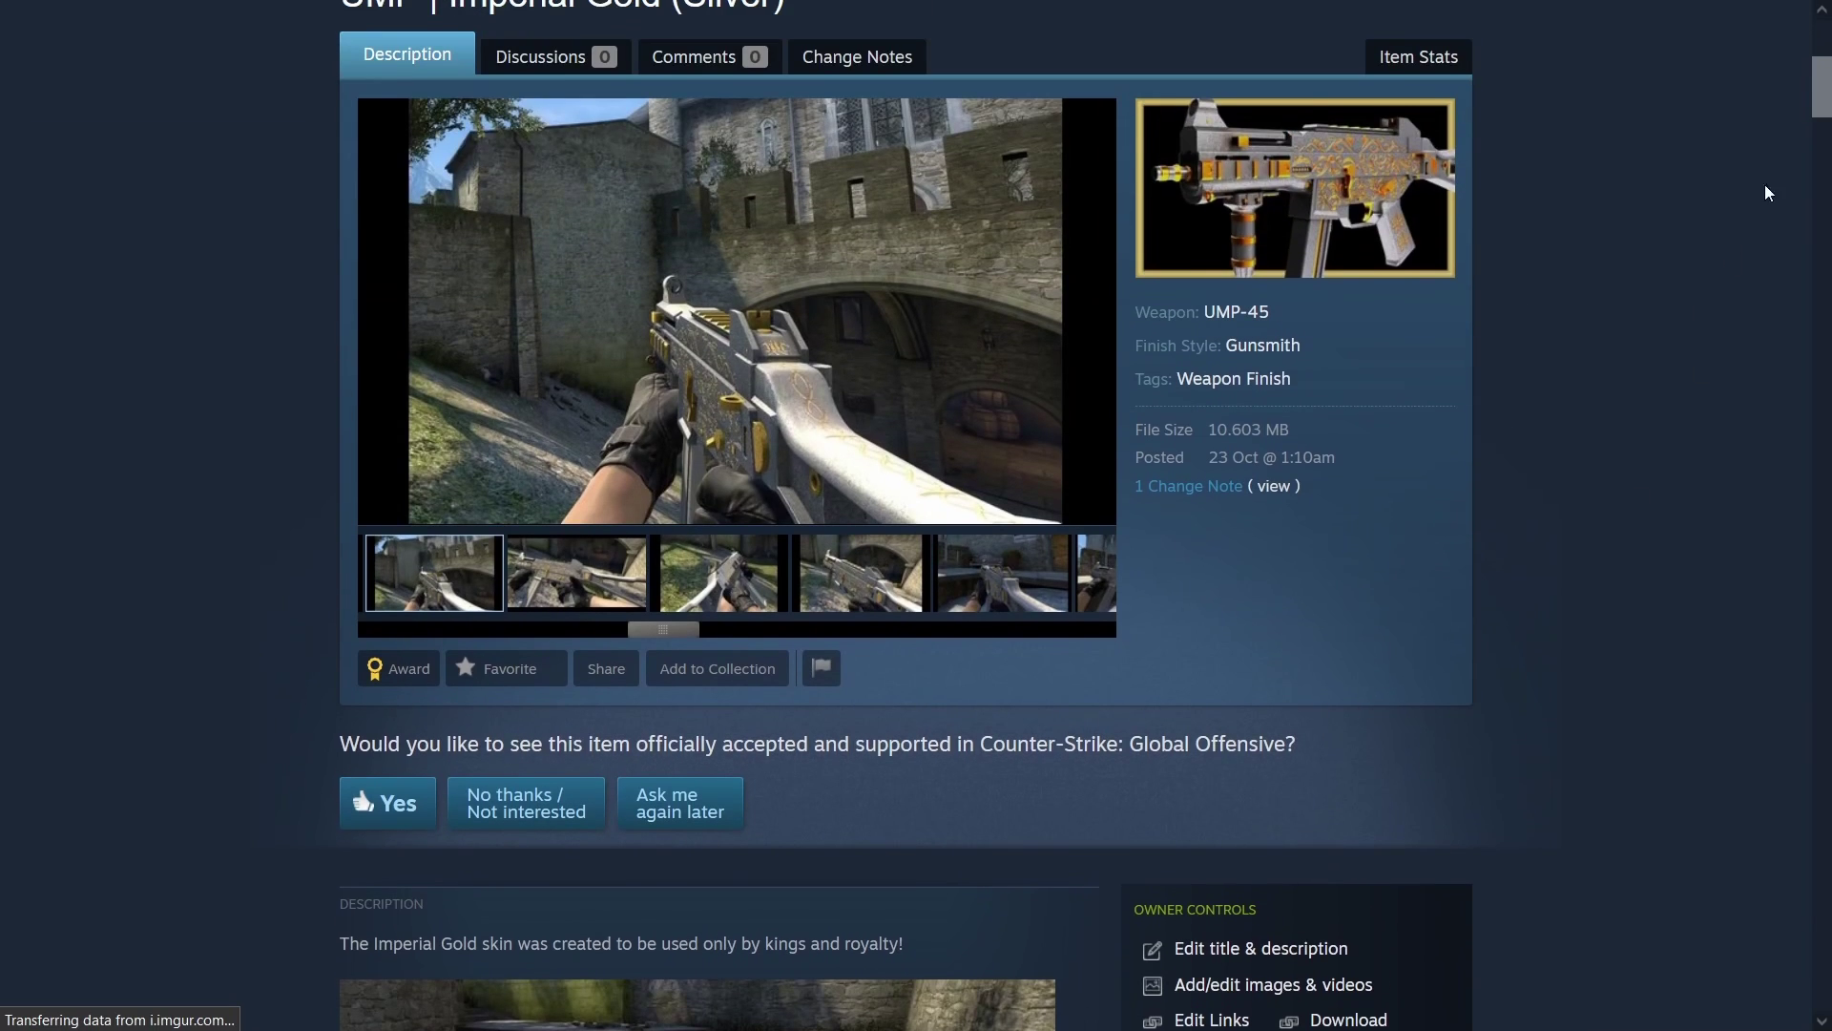
Finalize and confirm the 100% creator revenue share in Workshop Item Revenue Sharing
left_click_drag(1823, 102, 1824, 993)
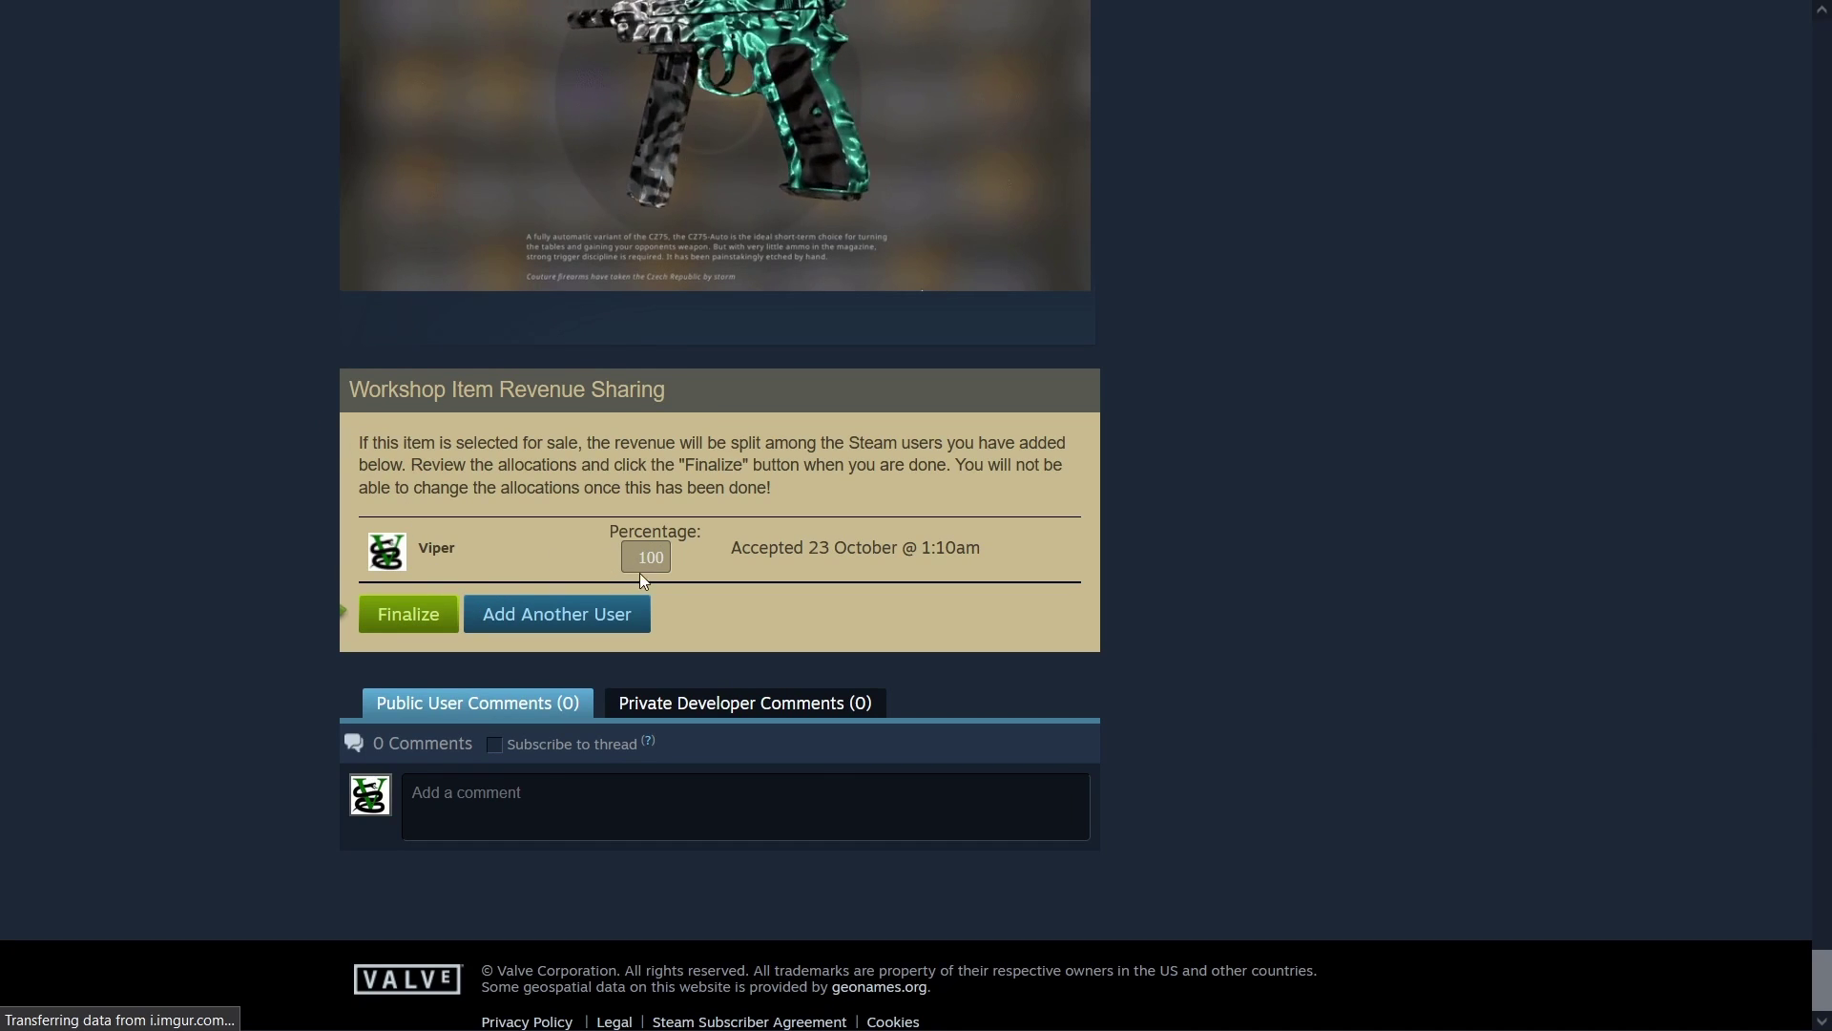
left_click(404, 620)
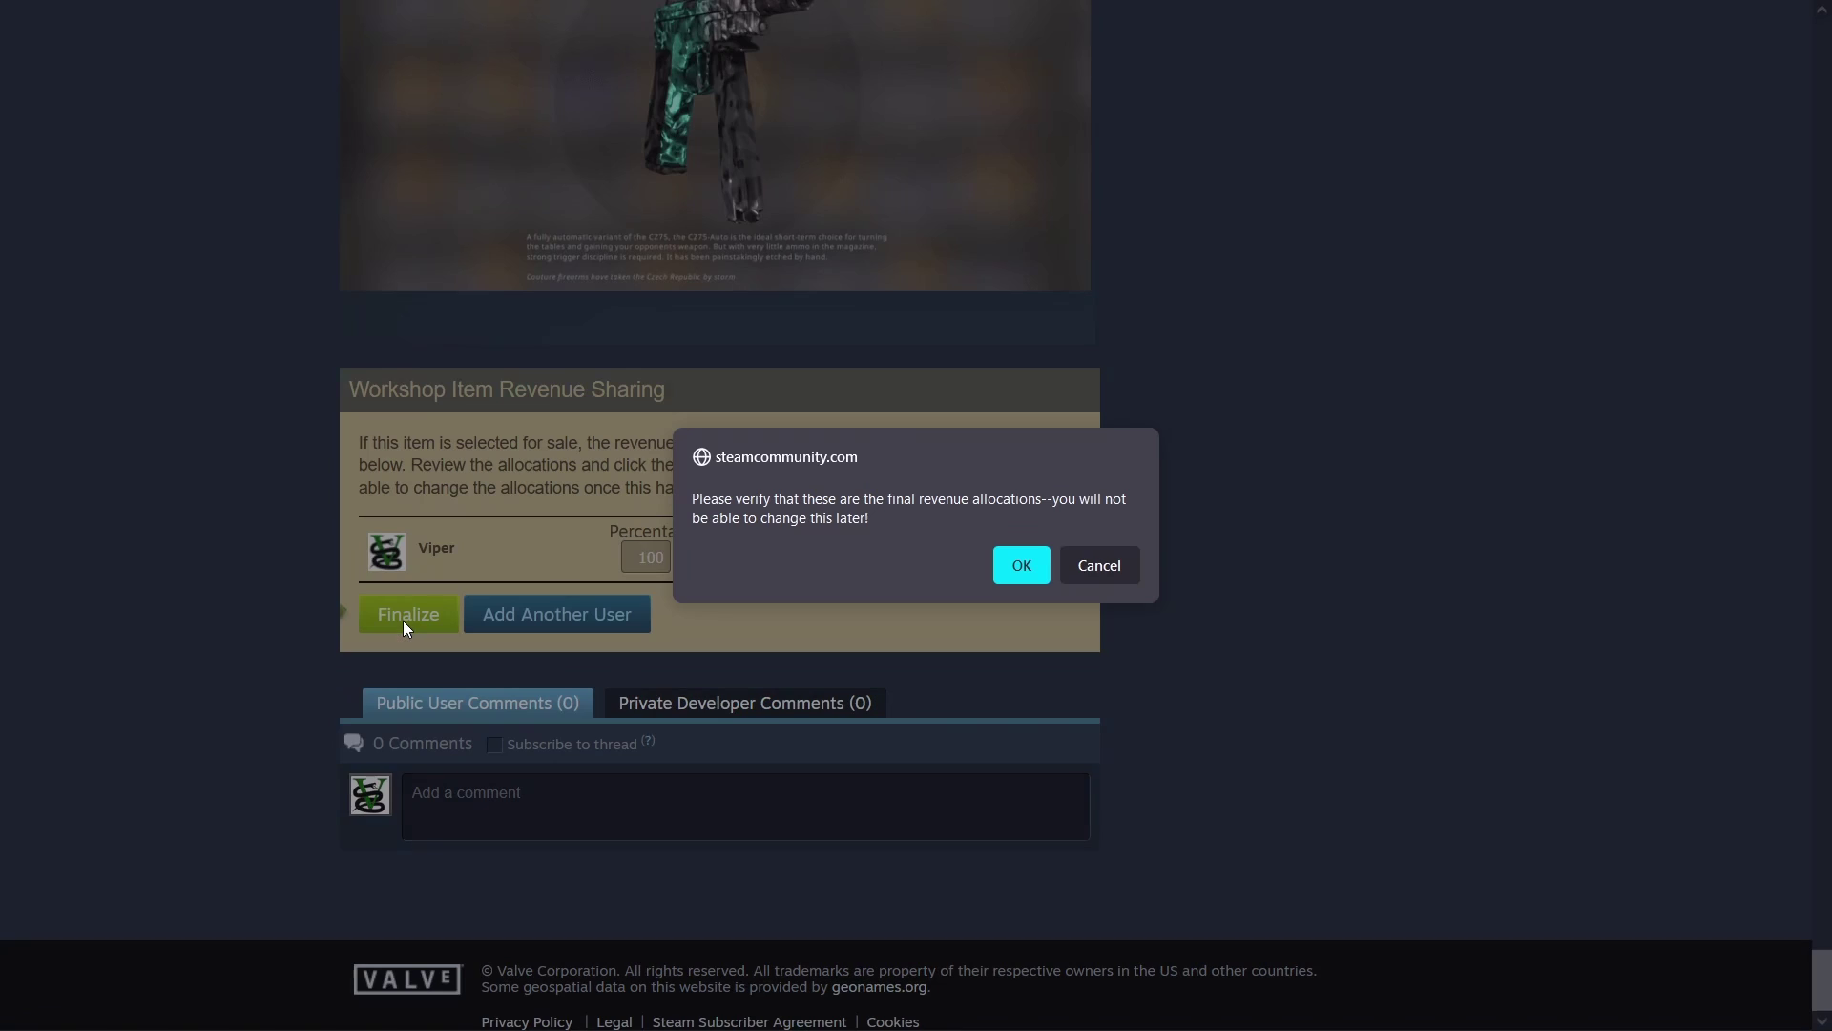
left_click(1021, 565)
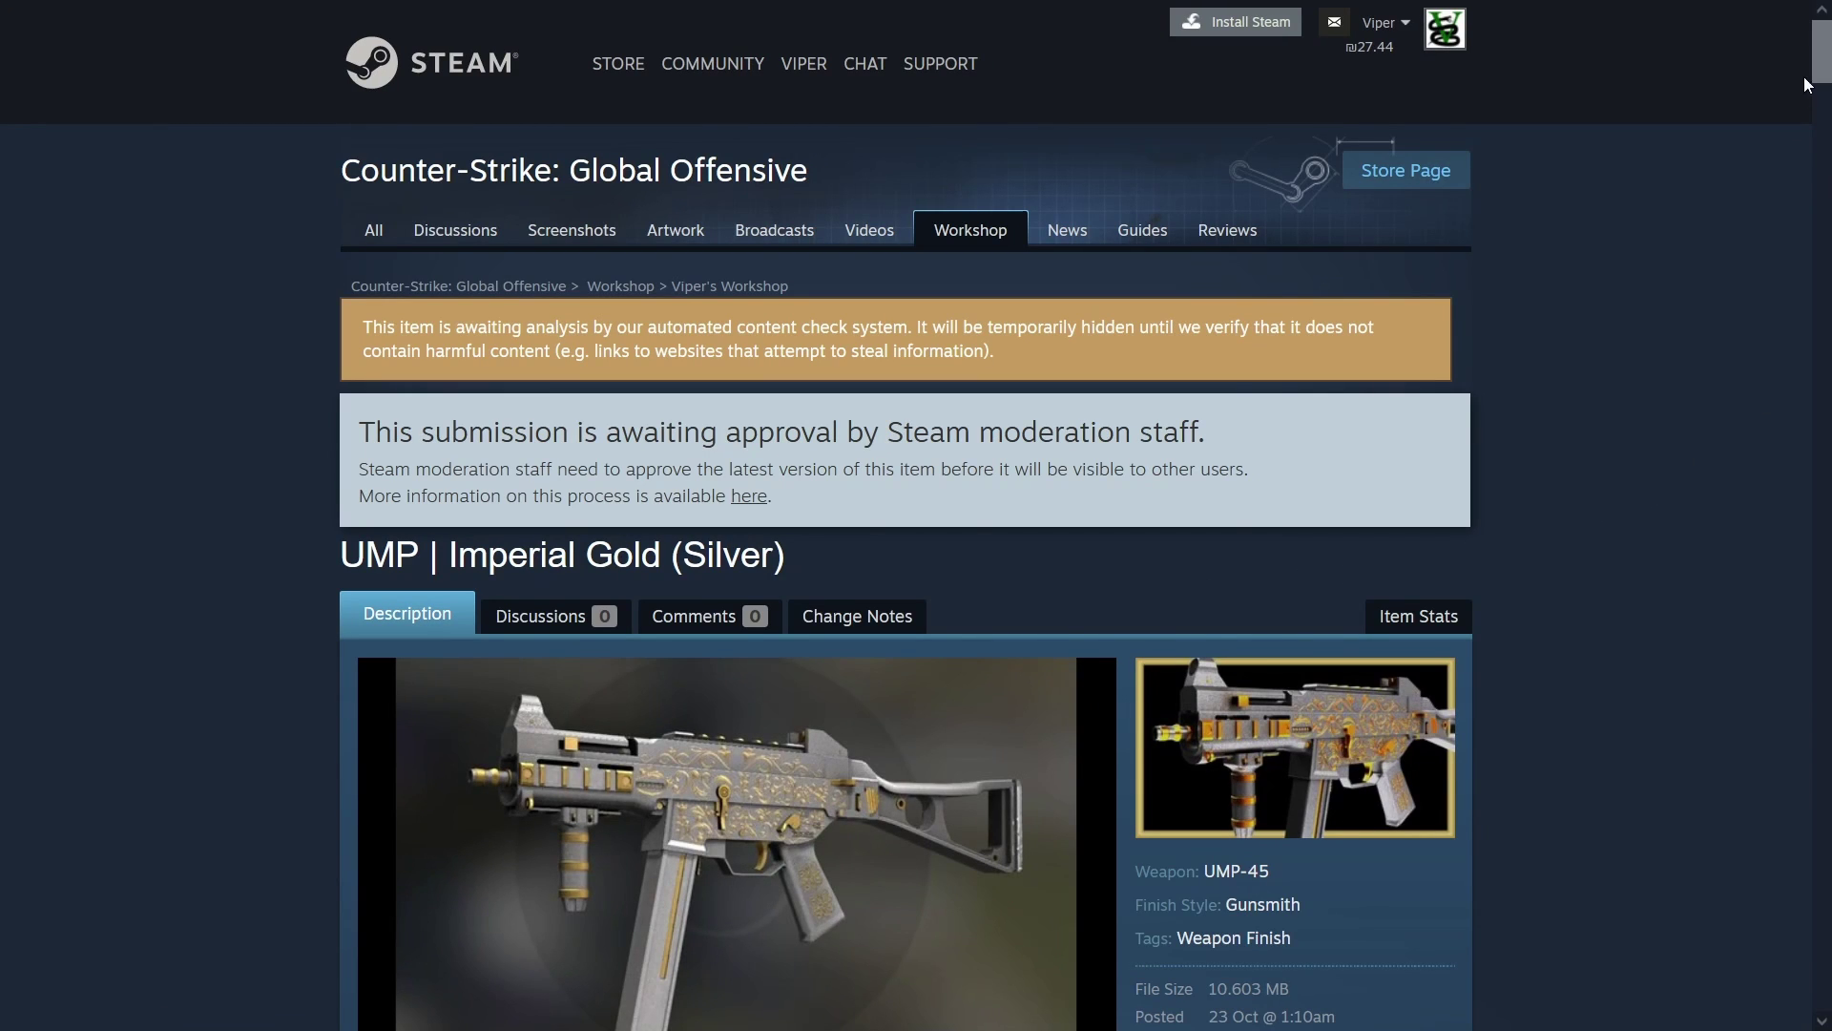
mouse_move(1818, 76)
left_mouse_down()
mouse_move(1816, 131)
mouse_move(1820, 107)
left_mouse_up()
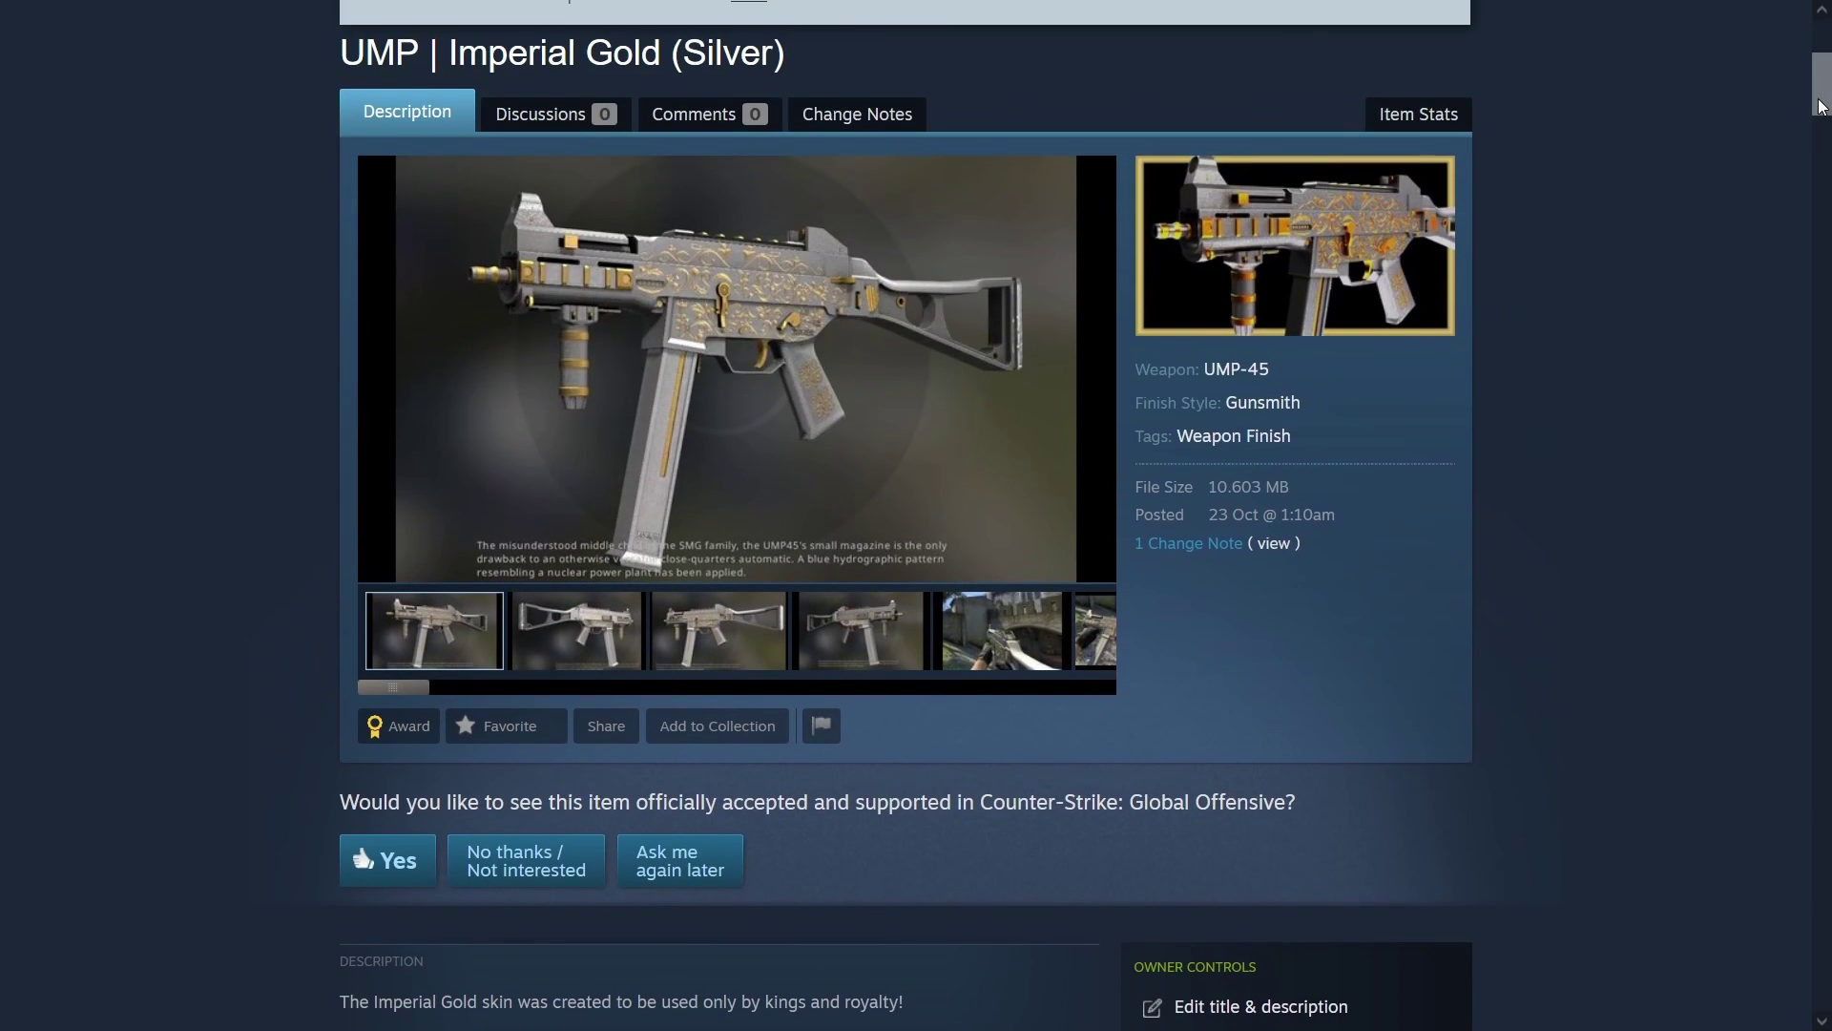